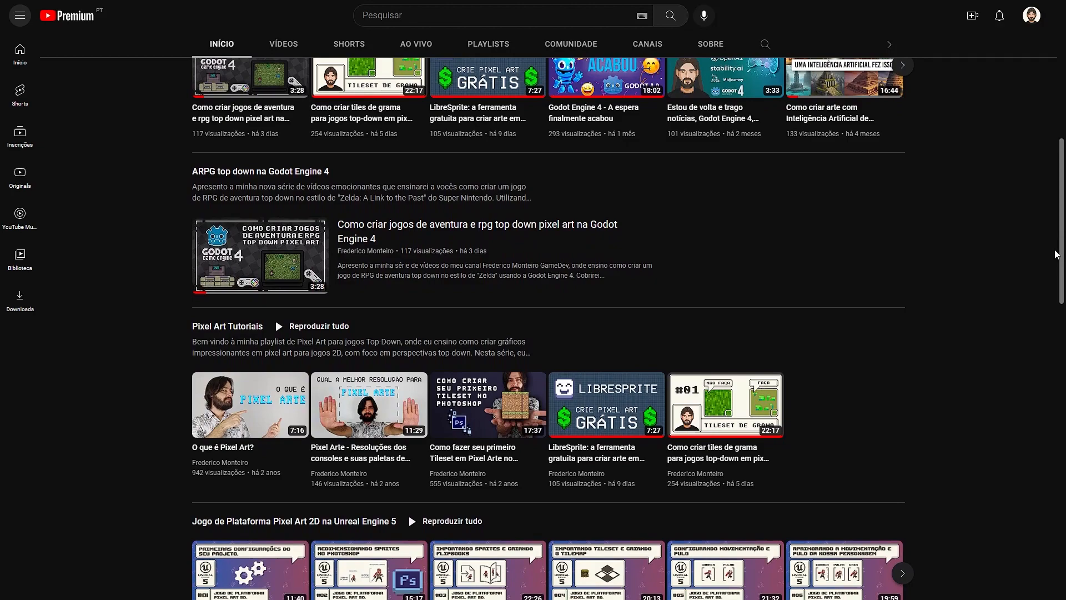
{"action": "left_click_drag", "start_coordinate": [1055, 253], "coordinate": [1060, 157]}
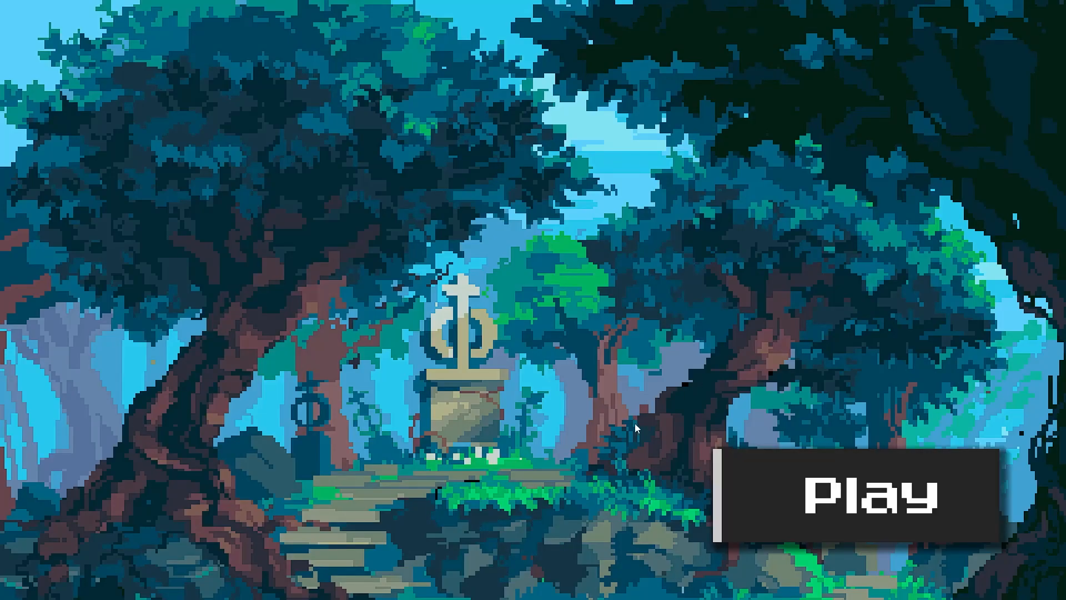
- Start the game and browse the playable characters, selecting Mordrick
{"action": "left_click", "coordinate": [797, 496]}
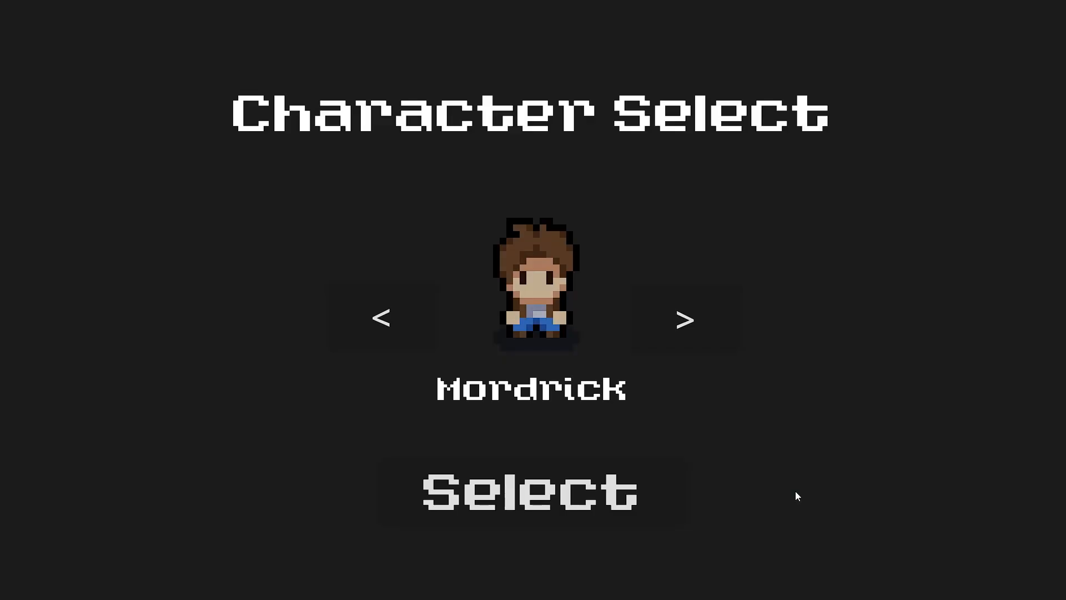
{"action": "left_click", "coordinate": [700, 326]}
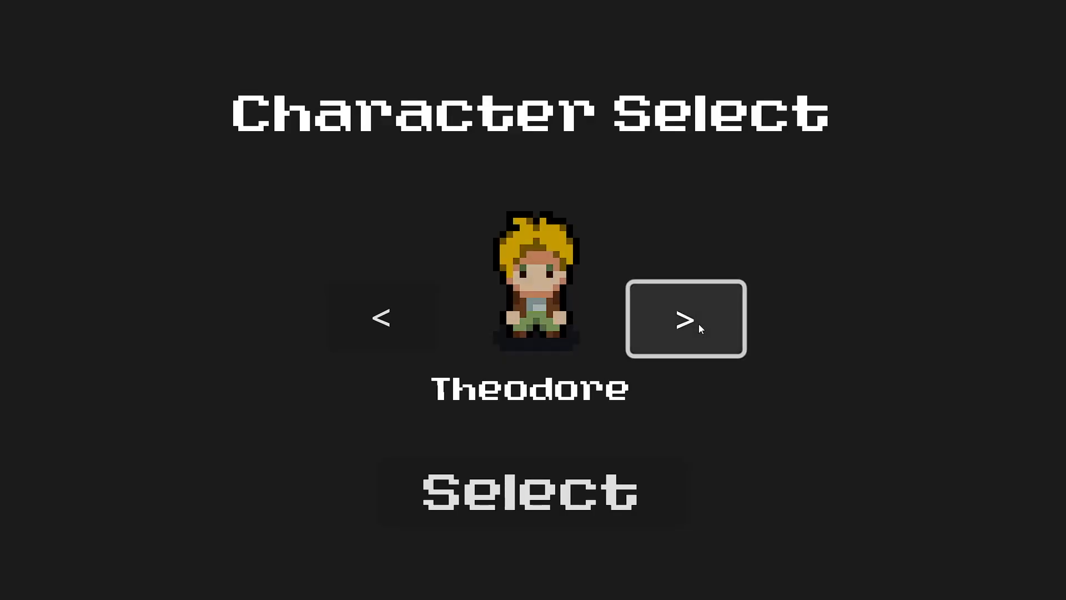
{"action": "left_click", "coordinate": [414, 338]}
{"action": "left_click", "coordinate": [660, 313]}
{"action": "left_click", "coordinate": [400, 320]}
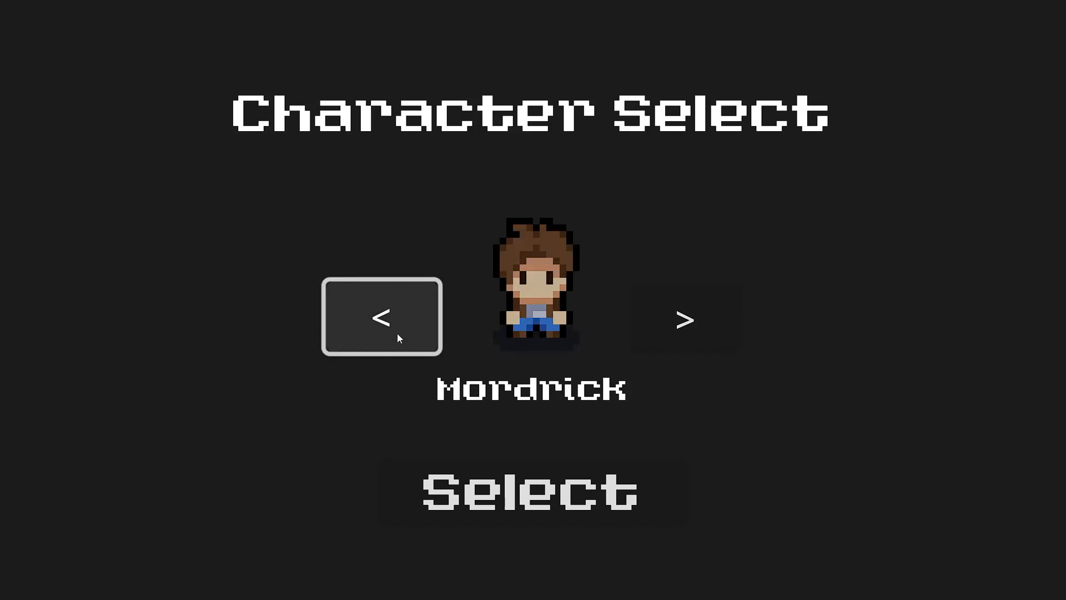
{"action": "left_click", "coordinate": [522, 486]}
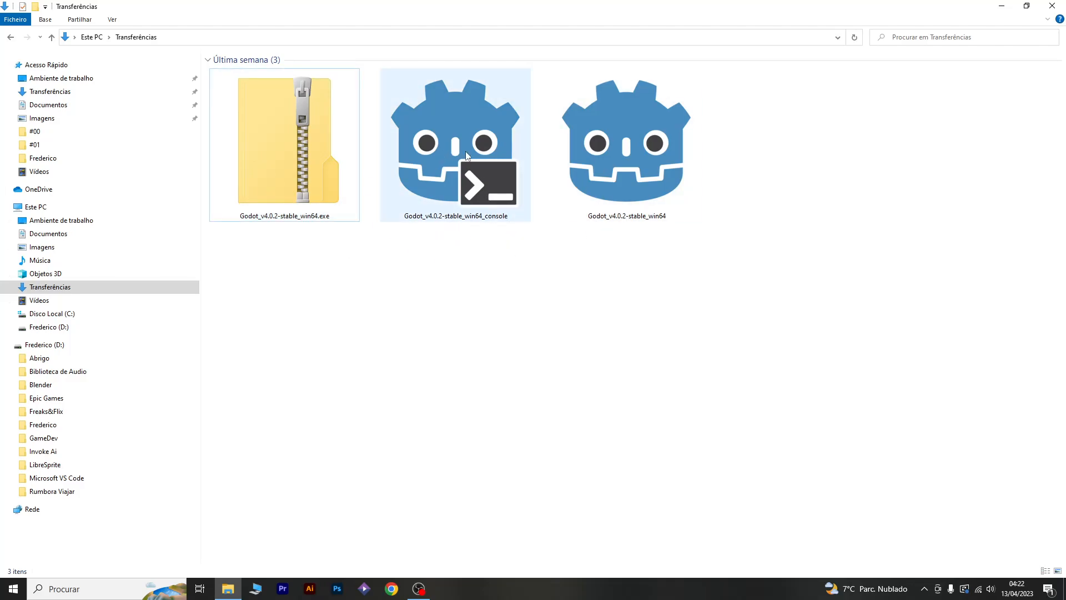
- Copy the Godot_v4.0.2-stable_win64 executable from the downloads folder to the desktop and place it below the Godot 4.0.1 icon
{"action": "left_click", "coordinate": [460, 197]}
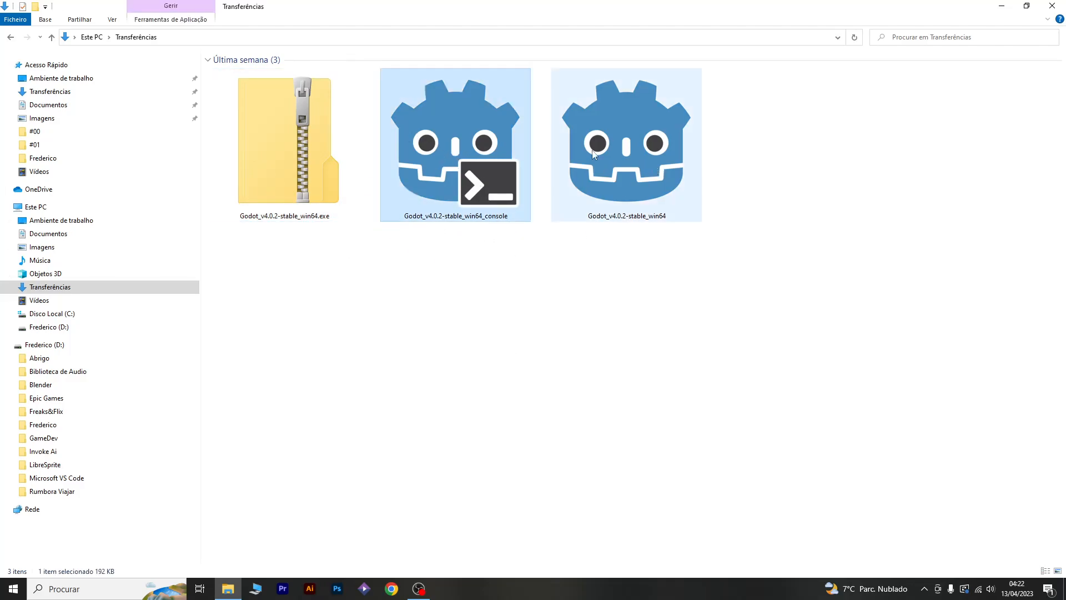
{"action": "left_click", "coordinate": [626, 156]}
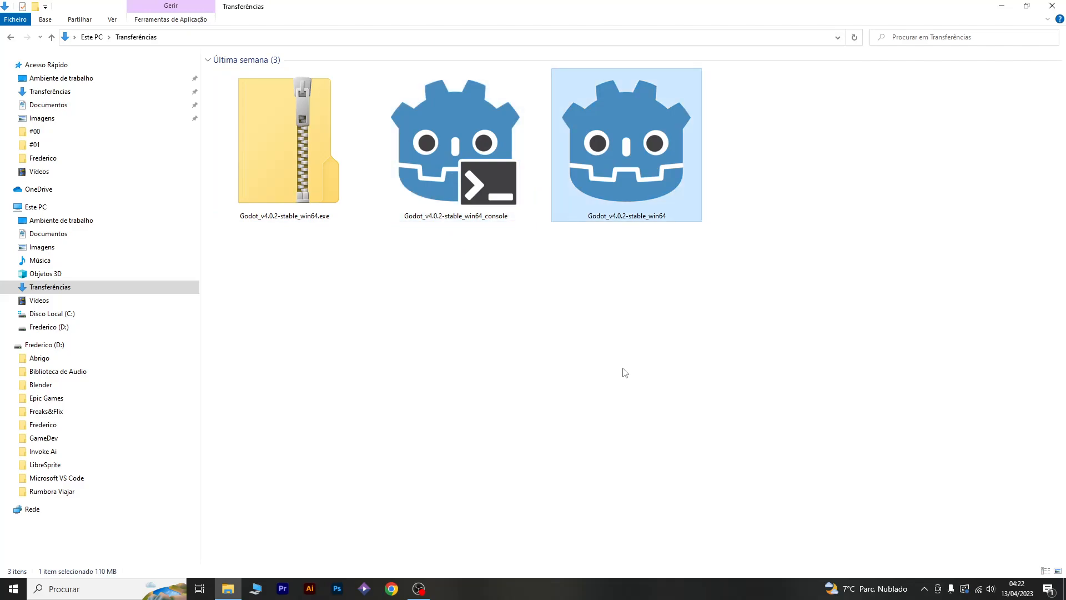
{"action": "key", "text": "super+d"}
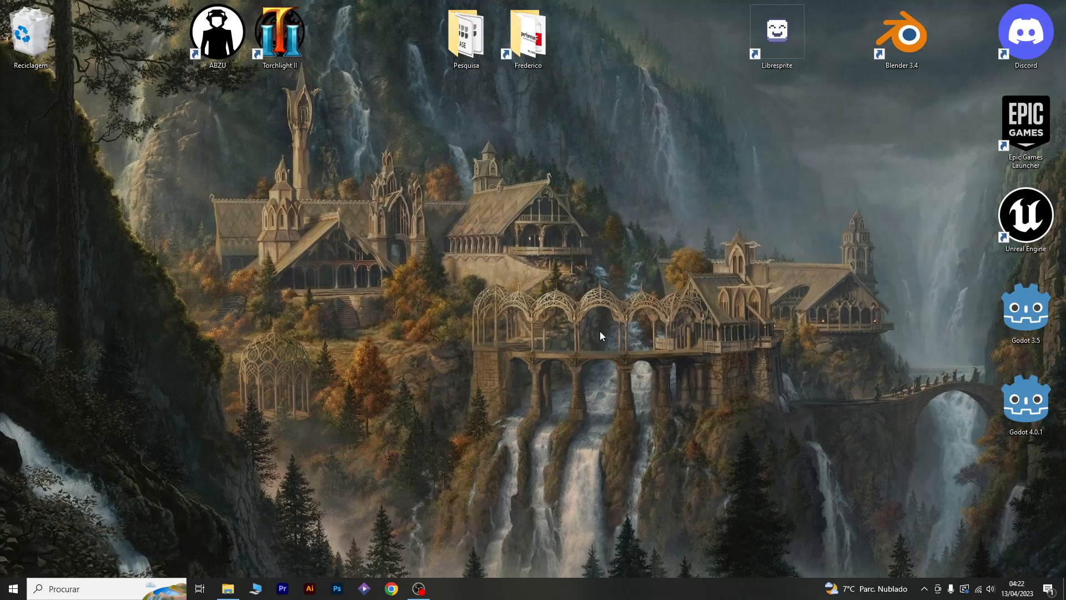
{"action": "key", "text": "ctrl+v"}
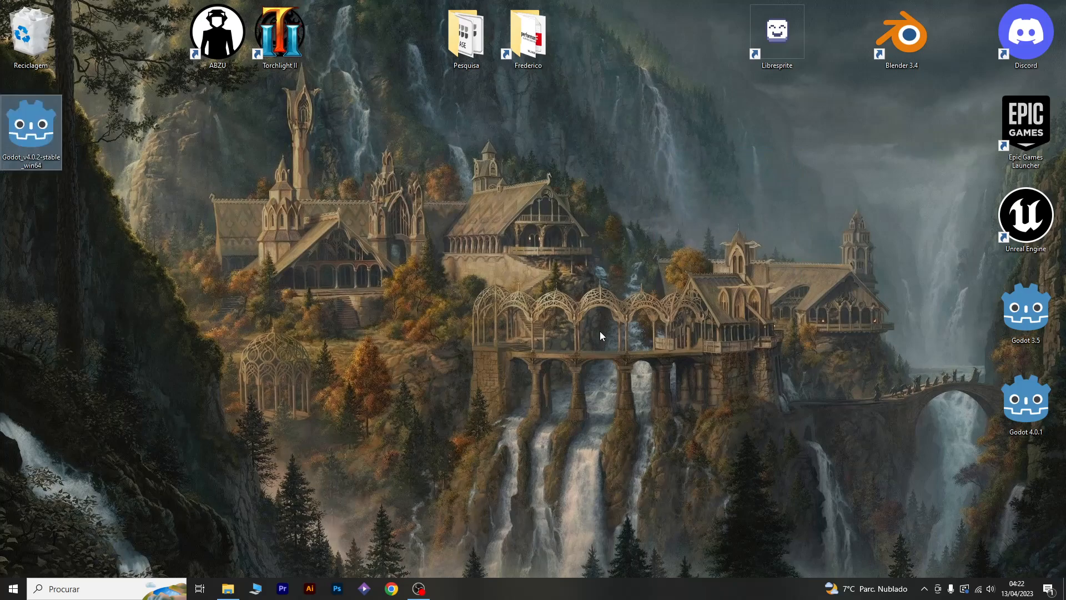
{"action": "left_click", "coordinate": [151, 188]}
{"action": "left_click", "coordinate": [50, 149]}
{"action": "left_click_drag", "start_coordinate": [31, 133], "coordinate": [1026, 500]}
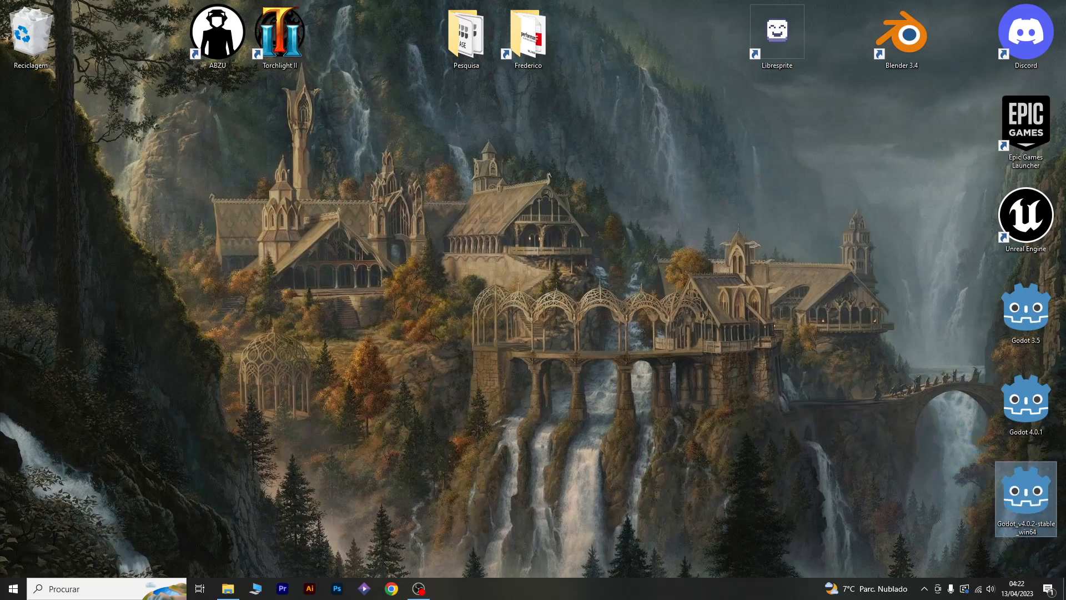
- Rename the copied Godot executable on the desktop as Godot 4.0.2
{"action": "key", "text": "F2"}
{"action": "key", "text": "Right"}
{"action": "key", "text": "BackSpace"}
{"action": "key", "text": "BackSpace"}
{"action": "key", "text": "BackSpace"}
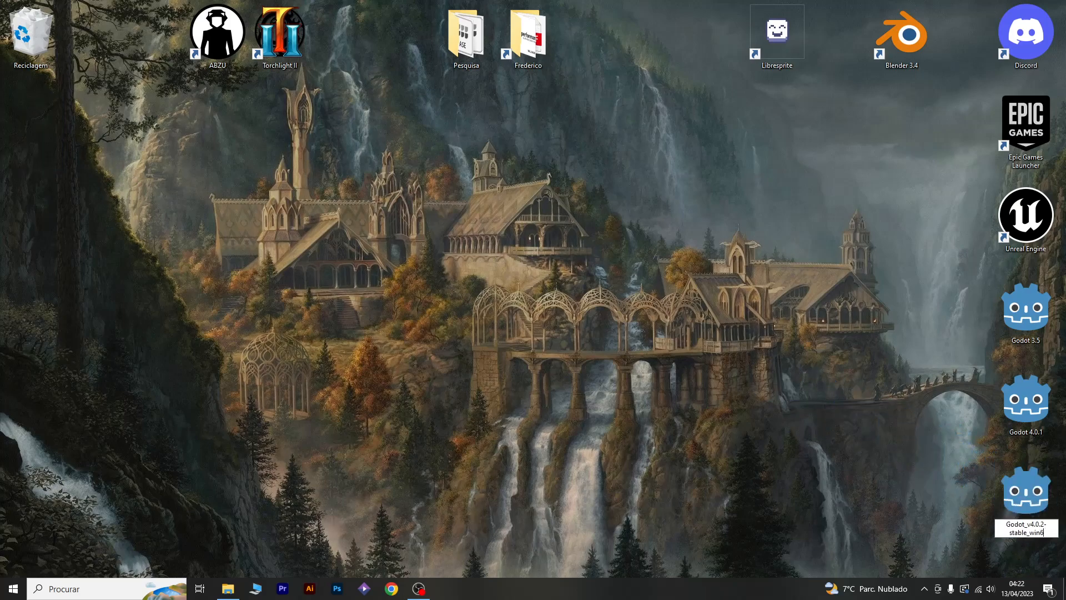
{"action": "key", "text": "BackSpace"}
{"action": "key", "text": "BackSpace"}
{"action": "key", "text": "BackSpace"}
{"action": "key", "text": "BackSpace"}
{"action": "key", "text": "BackSpace"}
{"action": "key", "text": "BackSpace"}
{"action": "key", "text": "BackSpace"}
{"action": "key", "text": "BackSpace"}
{"action": "key", "text": "BackSpace"}
{"action": "key", "text": "BackSpace"}
{"action": "key", "text": "Left"}
{"action": "key", "text": "Left"}
{"action": "key", "text": "Left"}
{"action": "key", "text": "Left"}
{"action": "key", "text": "Left"}
{"action": "key", "text": "BackSpace"}
{"action": "key", "text": "BackSpace"}
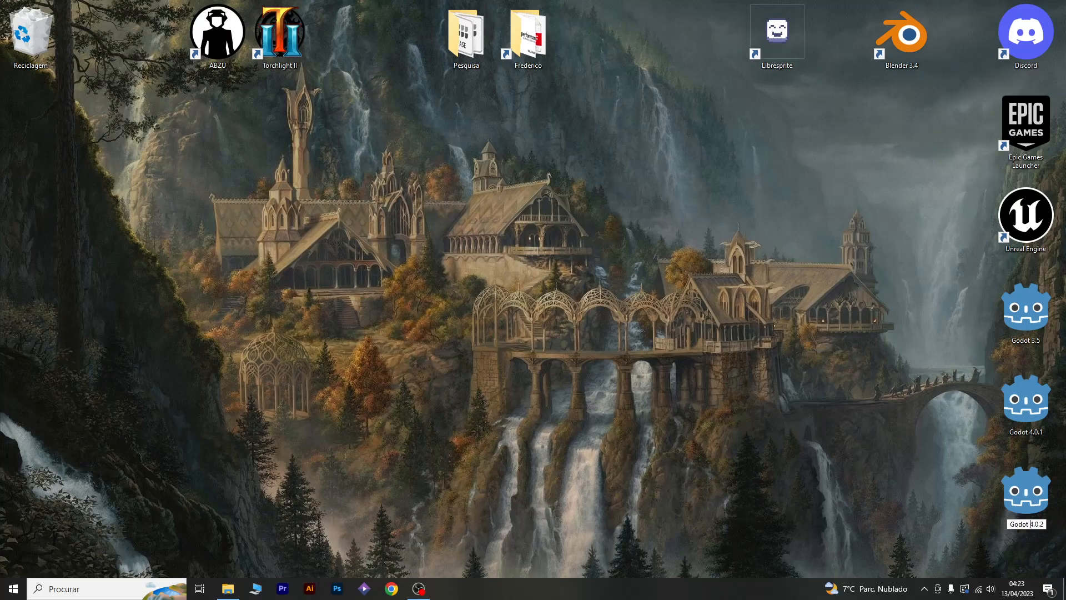
{"action": "key", "text": "Return"}
- Launch Godot 4.0.2 and decline the offer to explore example projects in the Asset Library
{"action": "key", "text": "Return"}
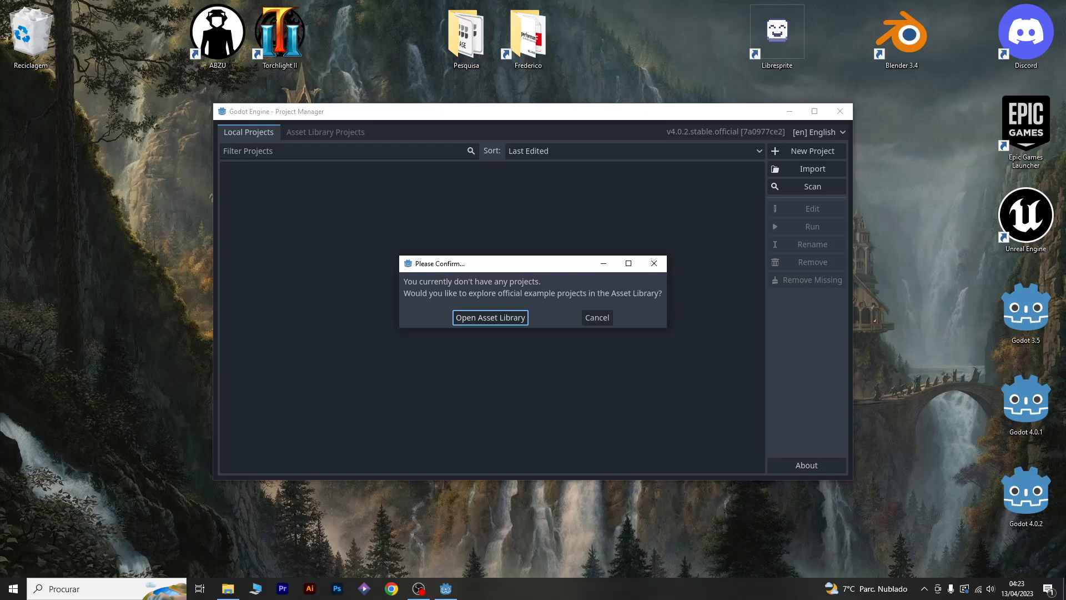
{"action": "left_click", "coordinate": [596, 320]}
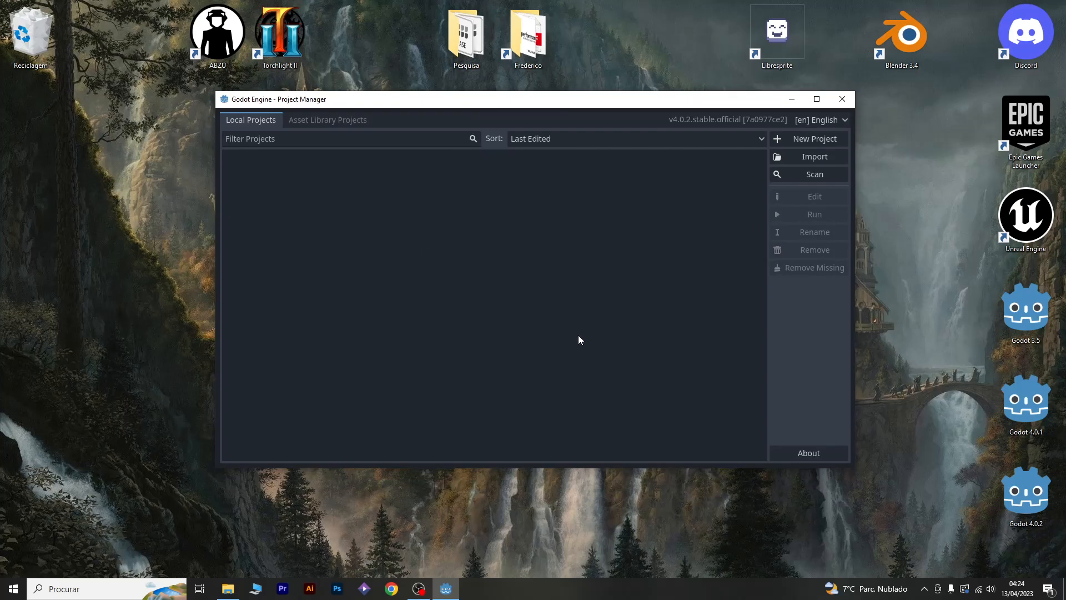
- Examine the local projects' filter and sort options and the Asset Library's sort, category and site options
{"action": "left_click", "coordinate": [299, 138]}
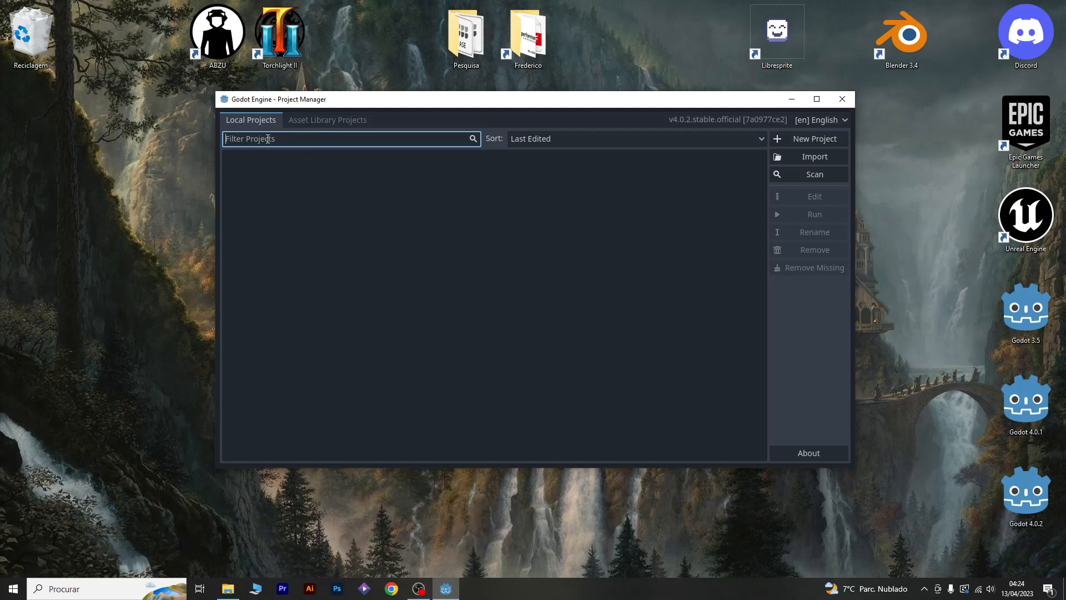
{"action": "left_click", "coordinate": [634, 146]}
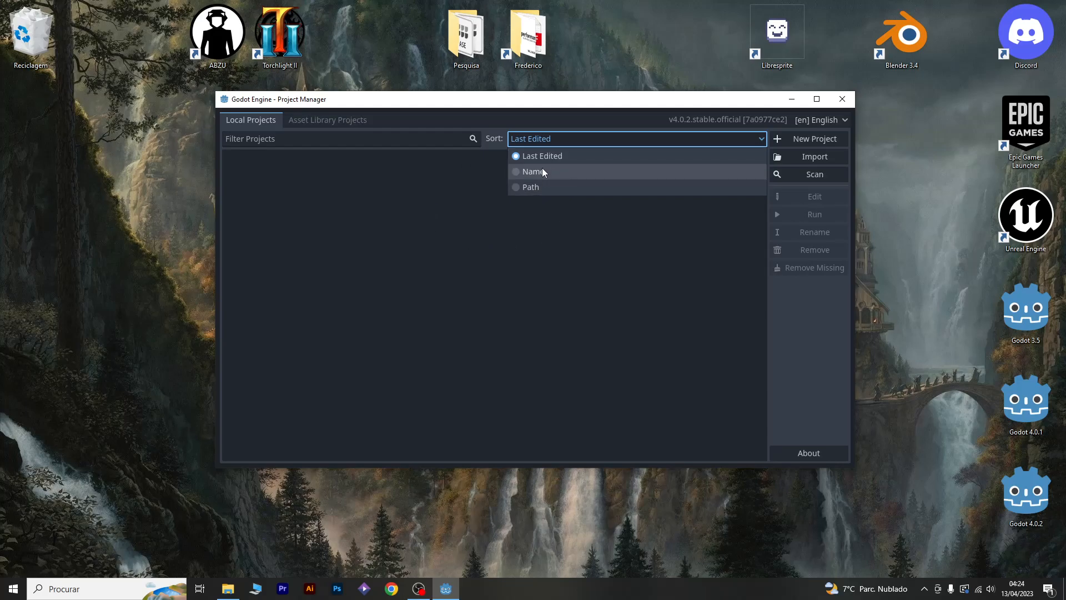
{"action": "left_click", "coordinate": [530, 306]}
{"action": "left_click", "coordinate": [307, 119]}
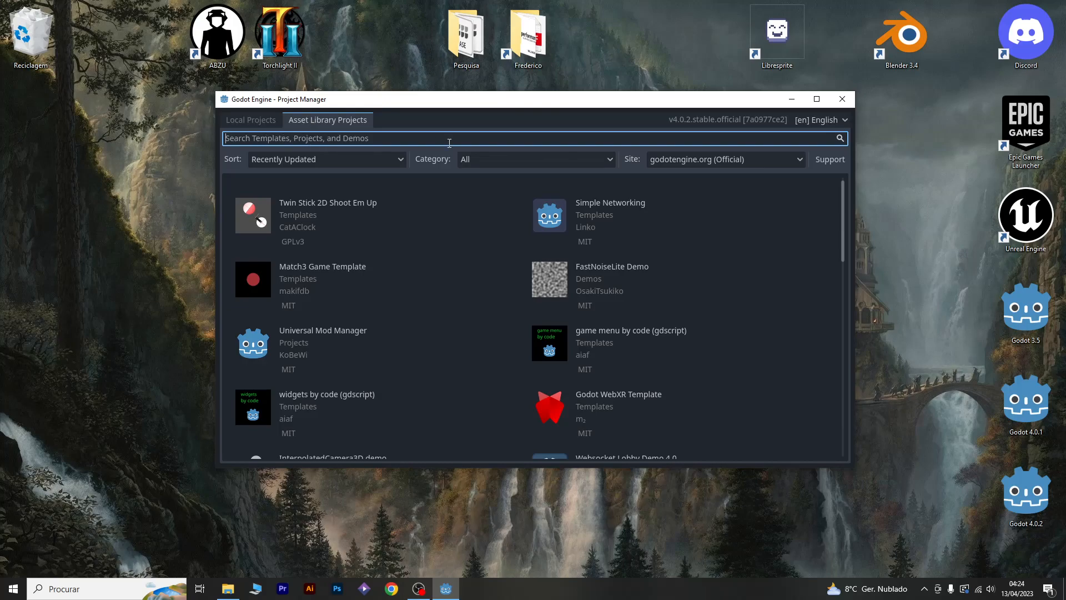
{"action": "left_click", "coordinate": [375, 161]}
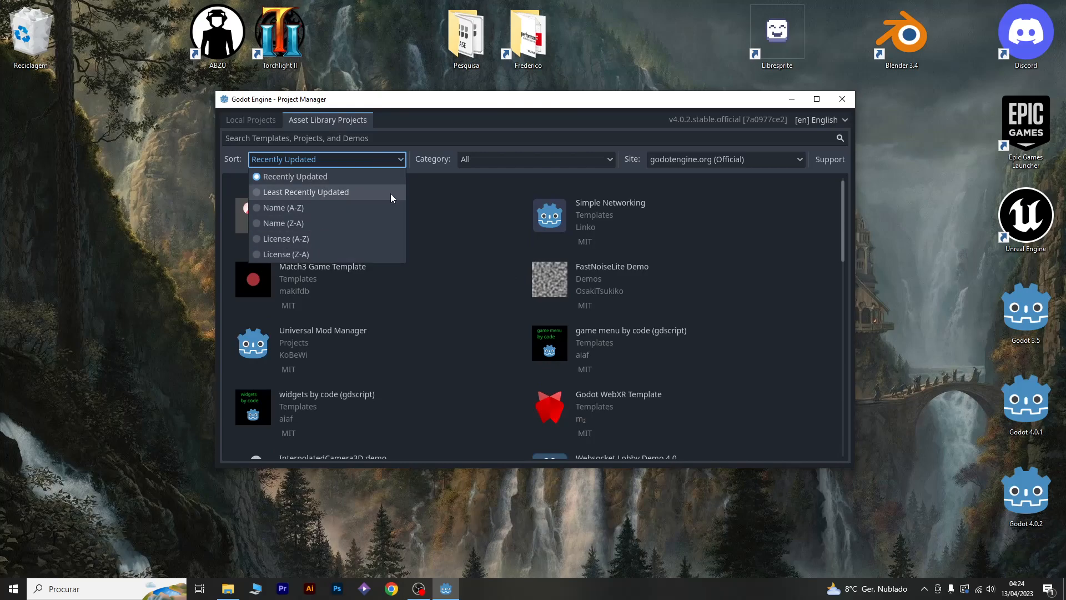
{"action": "left_click", "coordinate": [486, 146]}
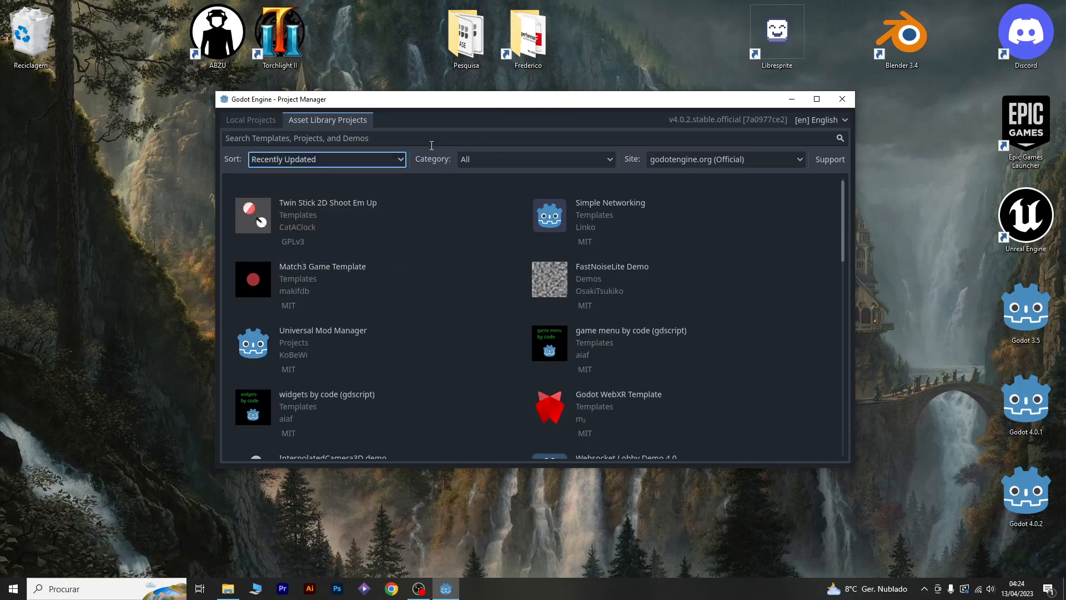
{"action": "left_click", "coordinate": [493, 157]}
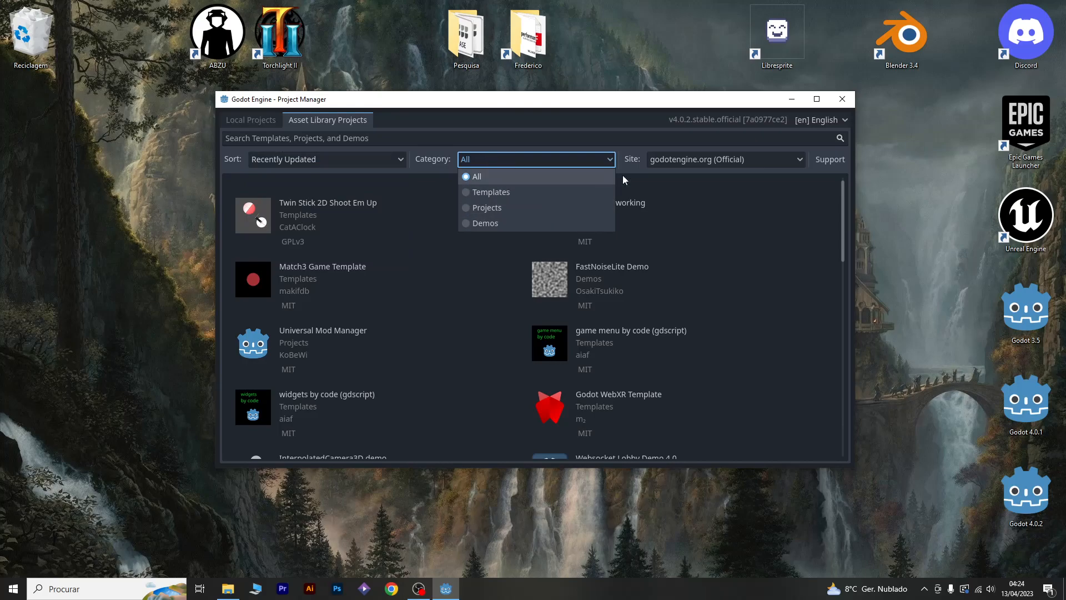
{"action": "left_click", "coordinate": [639, 145]}
{"action": "left_click", "coordinate": [732, 159]}
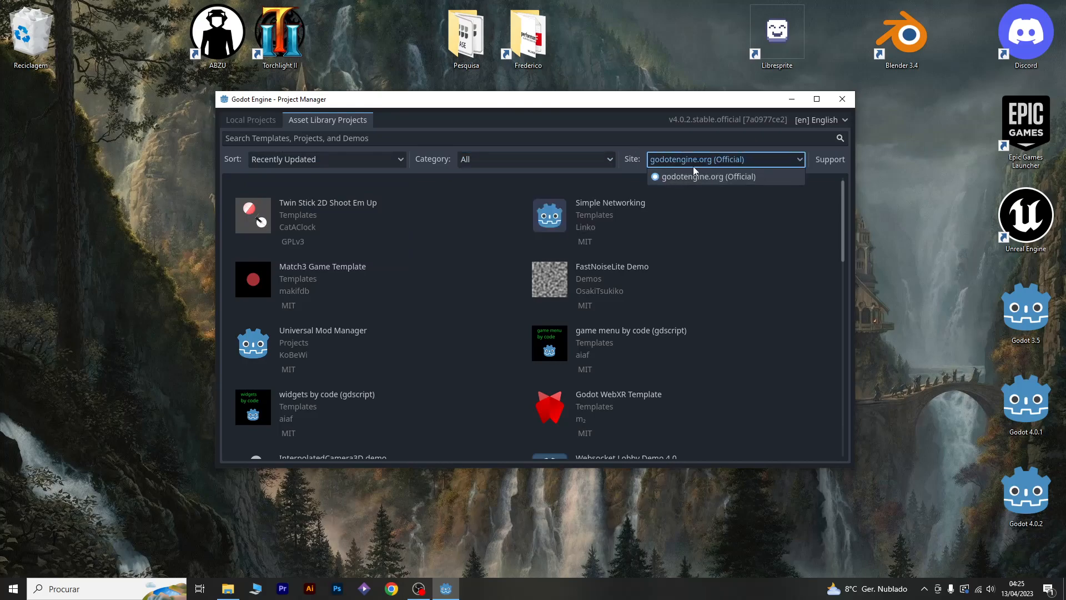
{"action": "left_click", "coordinate": [640, 153]}
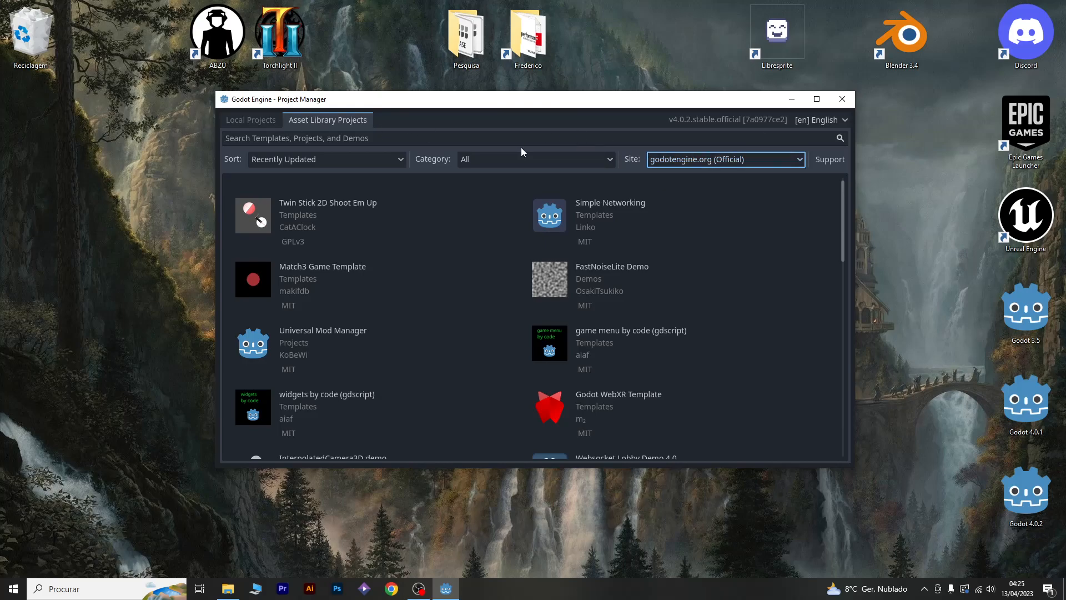
{"action": "left_click", "coordinate": [247, 120]}
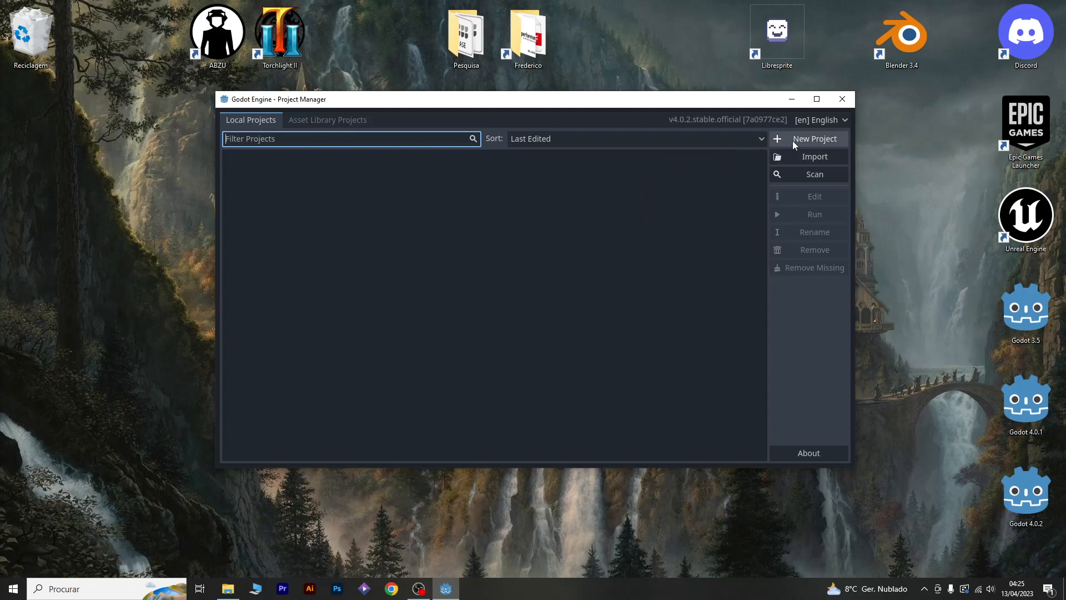
- Start a new project and name it ARPG
{"action": "left_click", "coordinate": [825, 141]}
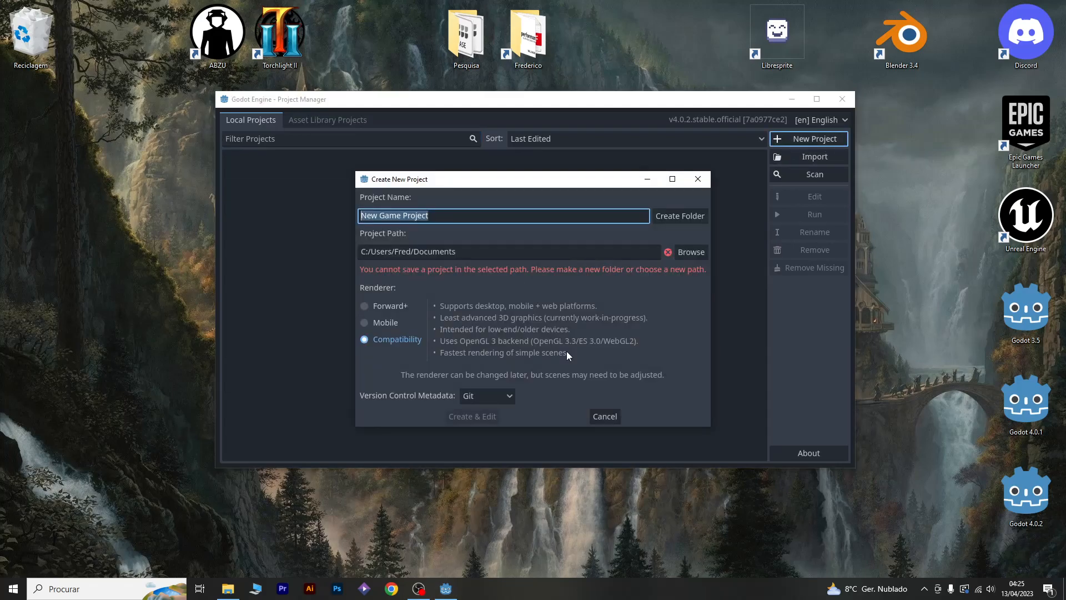
{"action": "left_click", "coordinate": [485, 218]}
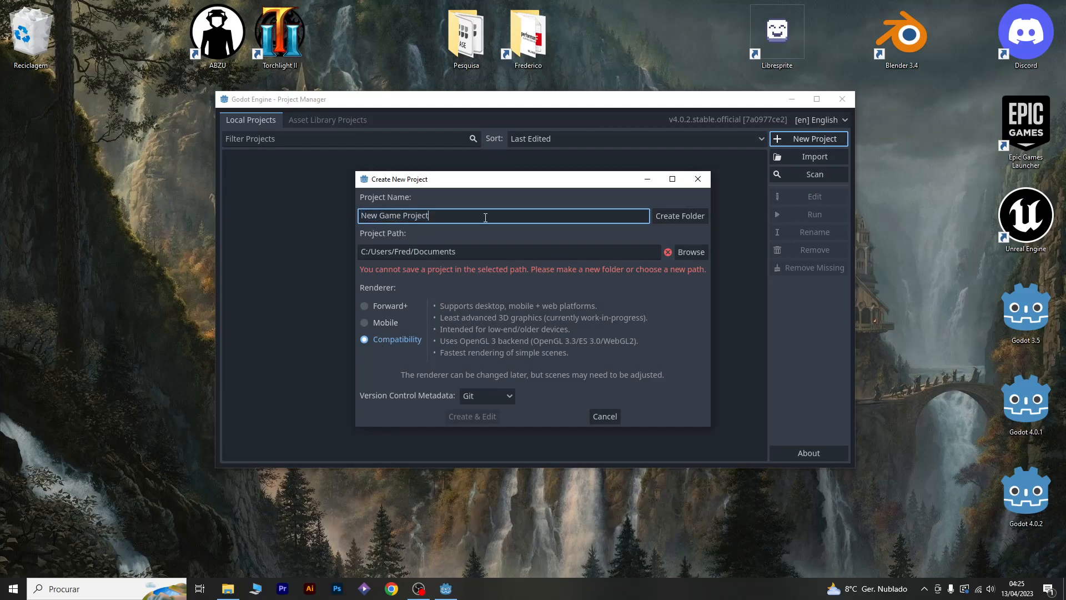
{"action": "key", "text": "ctrl+a"}
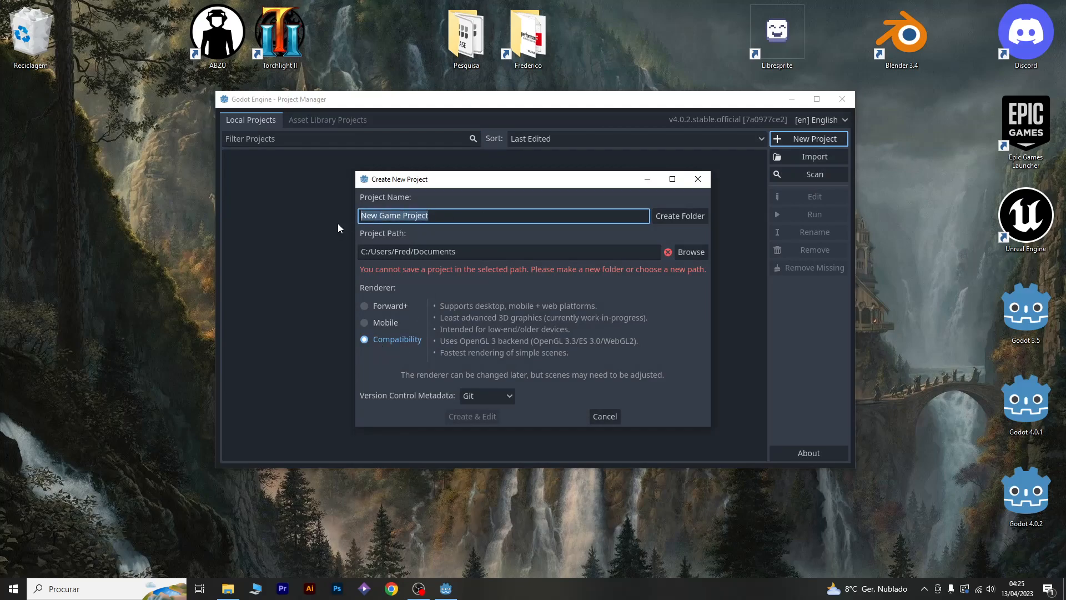
{"action": "type", "text": "ARPG"}
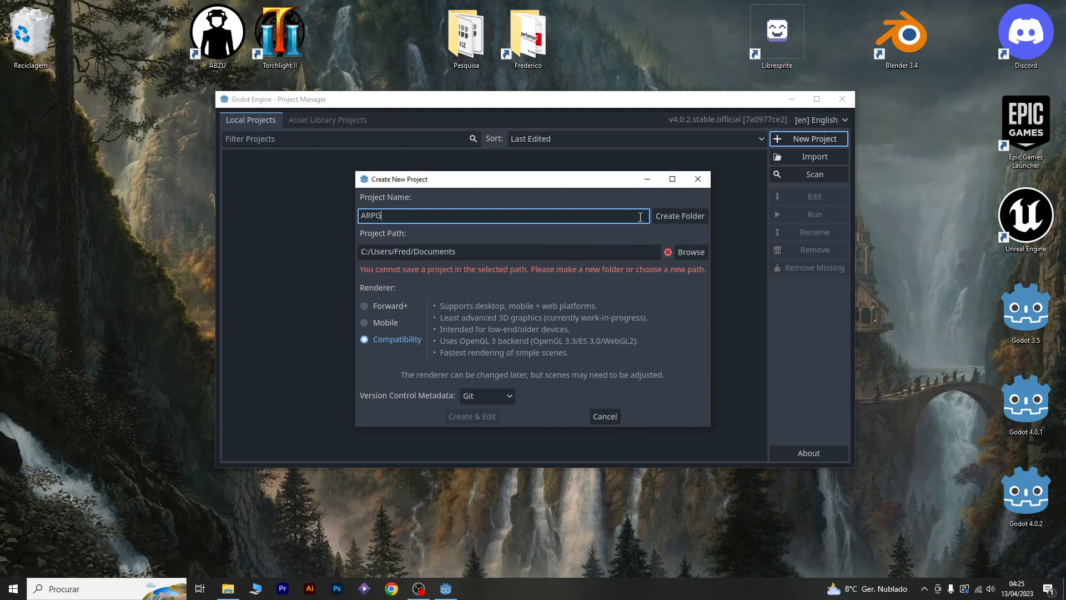
- Set the new project's path to the root of the D: drive
{"action": "left_click", "coordinate": [378, 253]}
{"action": "left_click_drag", "start_coordinate": [378, 253], "coordinate": [457, 253]}
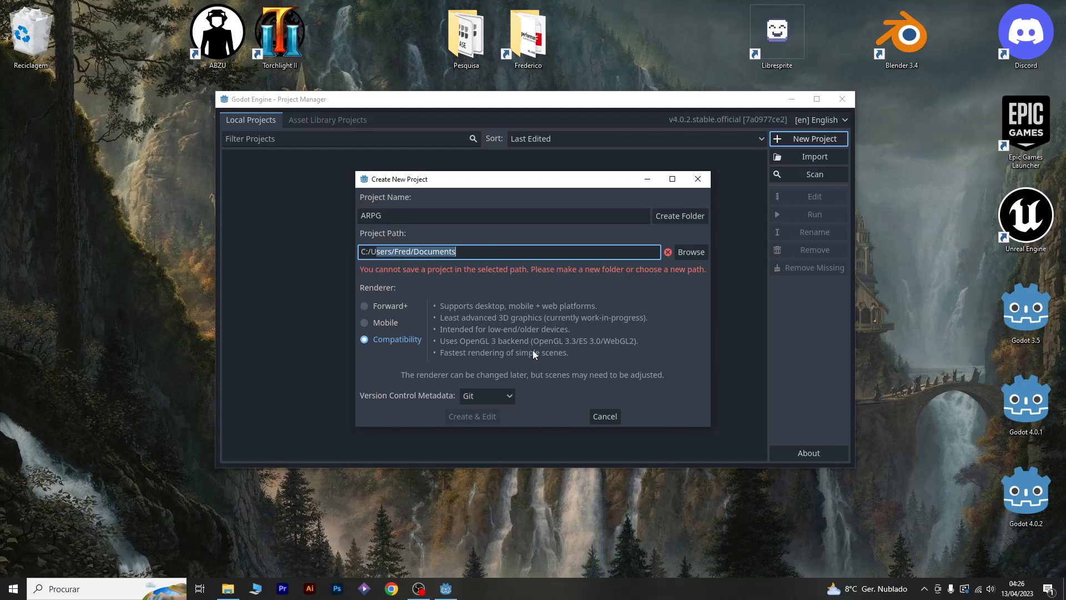
{"action": "left_click", "coordinate": [682, 255]}
{"action": "left_click", "coordinate": [327, 115]}
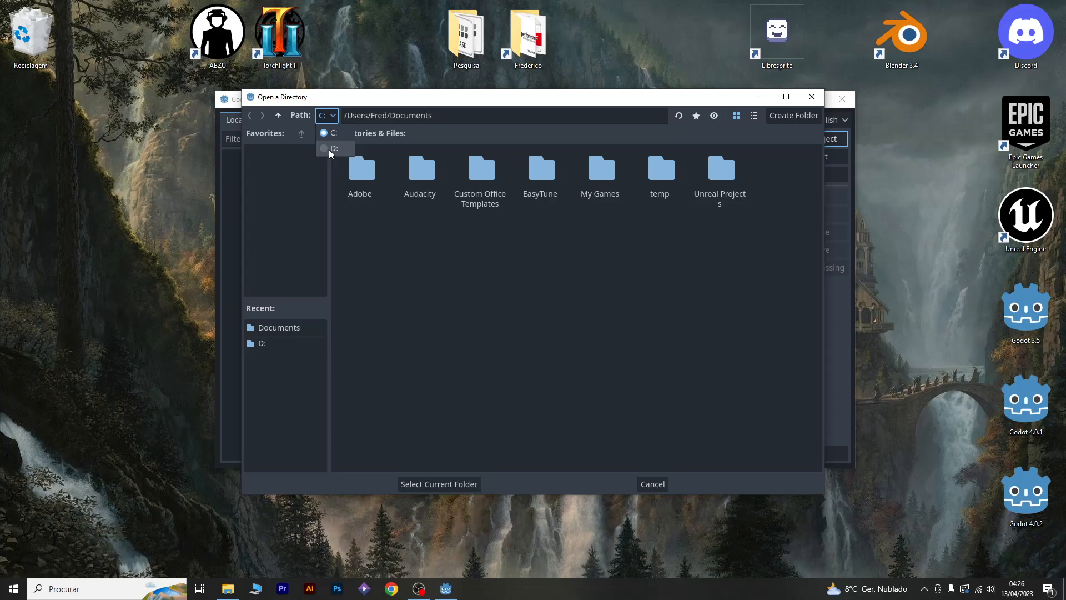
{"action": "left_click", "coordinate": [331, 149]}
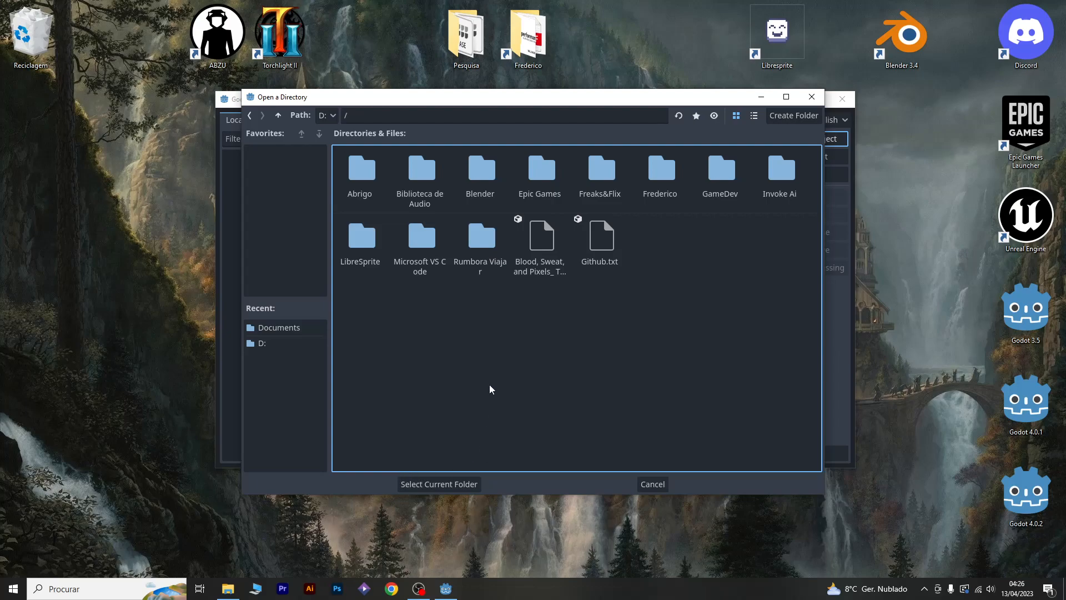
{"action": "left_click", "coordinate": [427, 486]}
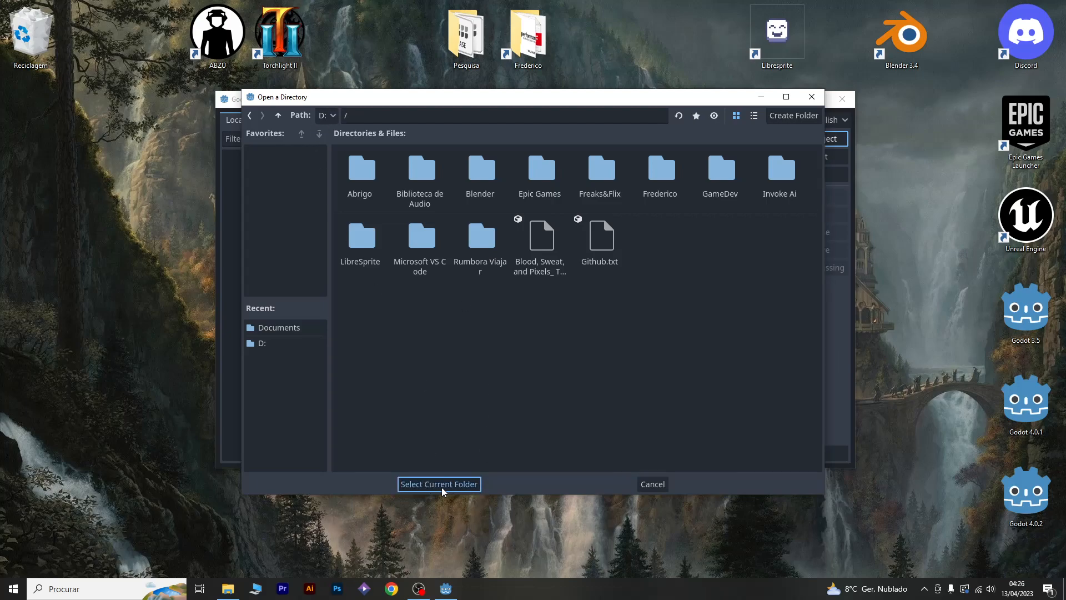
{"action": "left_click", "coordinate": [442, 490]}
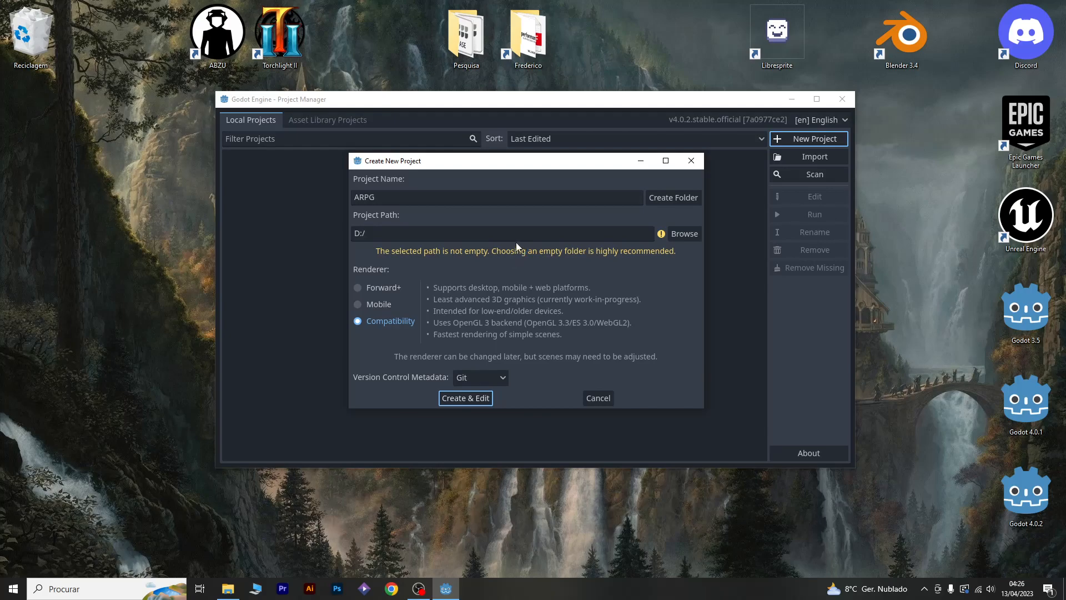
- Create an ARPG folder for the project, making the project path D:/ARPG
{"action": "left_click_drag", "start_coordinate": [399, 197], "coordinate": [352, 197]}
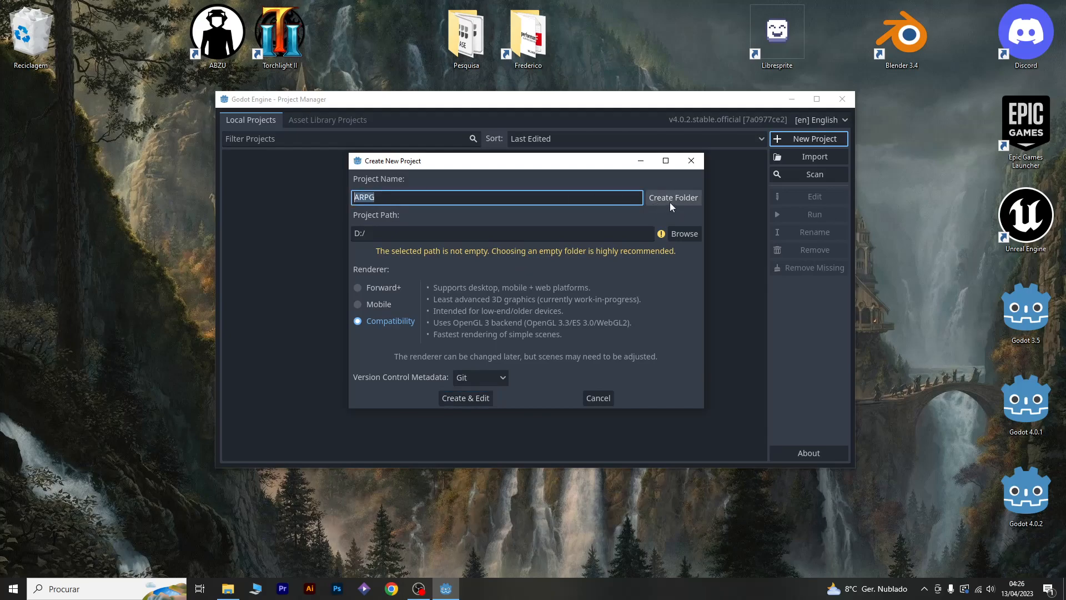
{"action": "left_click", "coordinate": [392, 197]}
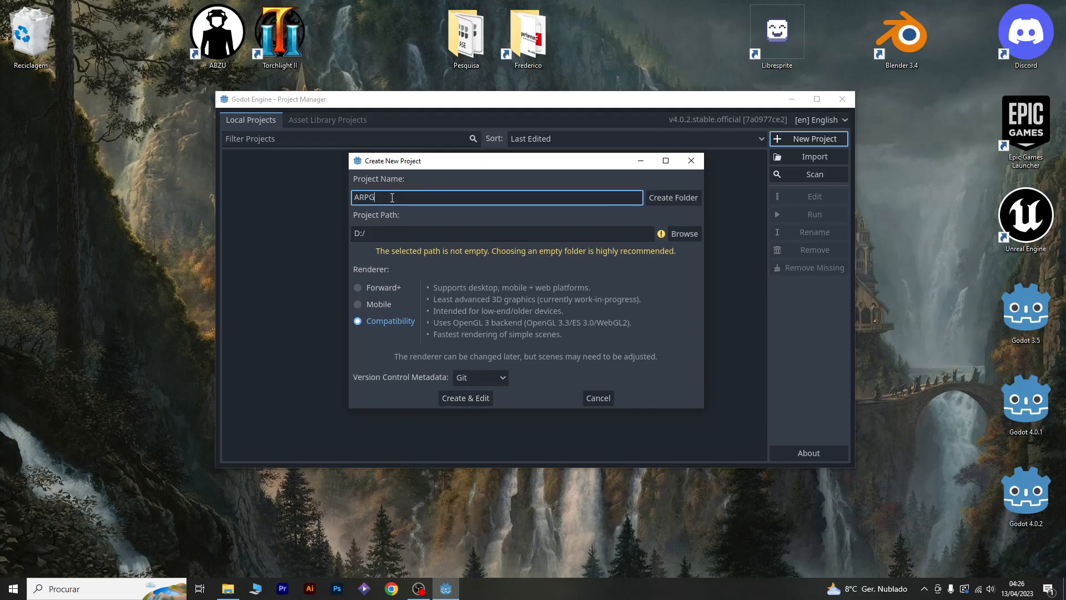
{"action": "left_click", "coordinate": [374, 238]}
{"action": "left_click", "coordinate": [369, 199]}
{"action": "left_click", "coordinate": [673, 197]}
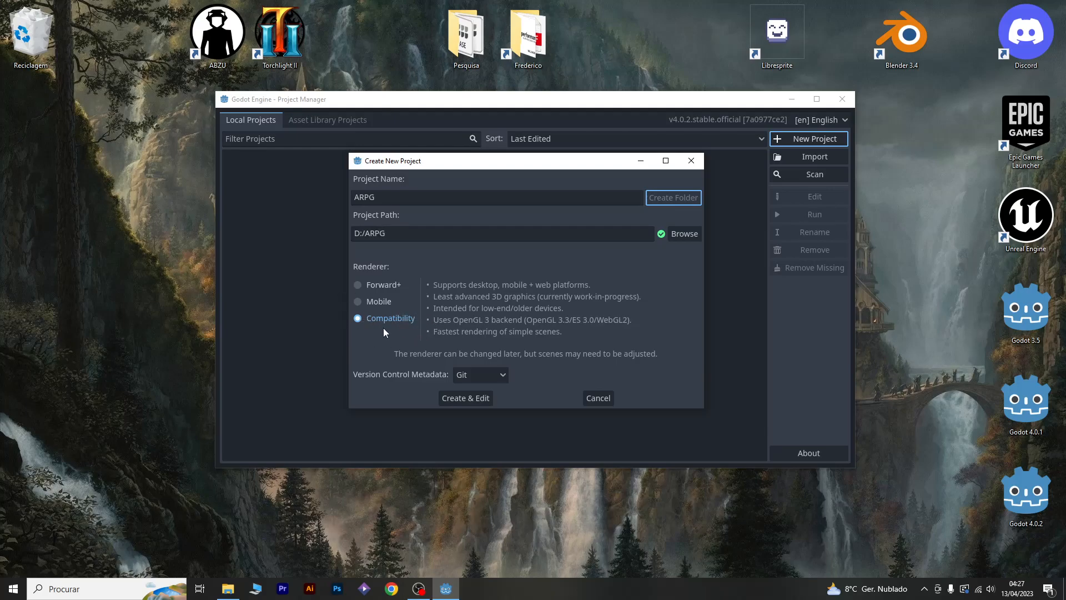
- Choose the Compatibility renderer, keep Git as the version control metadata, and create the project
{"action": "left_click", "coordinate": [373, 289]}
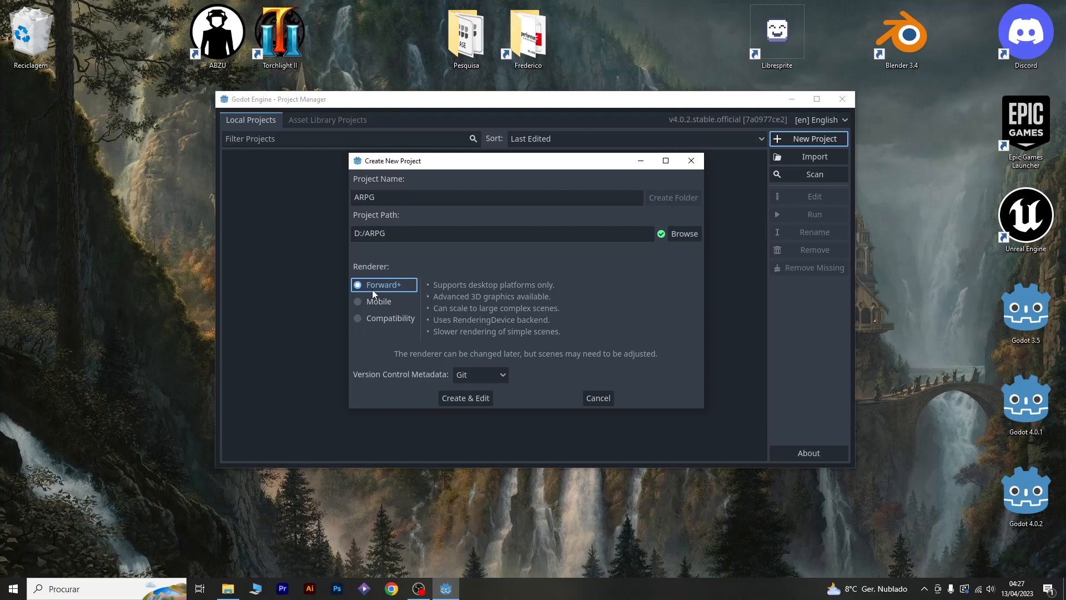
{"action": "left_click", "coordinate": [358, 319]}
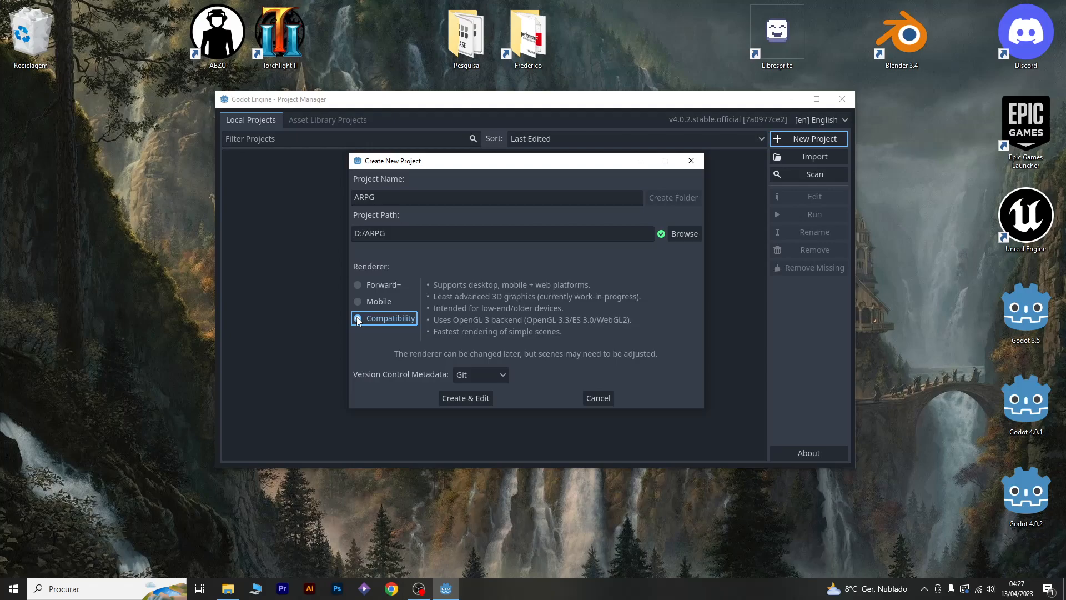
{"action": "left_click", "coordinate": [481, 375]}
{"action": "left_click", "coordinate": [472, 407]}
{"action": "left_click", "coordinate": [491, 375]}
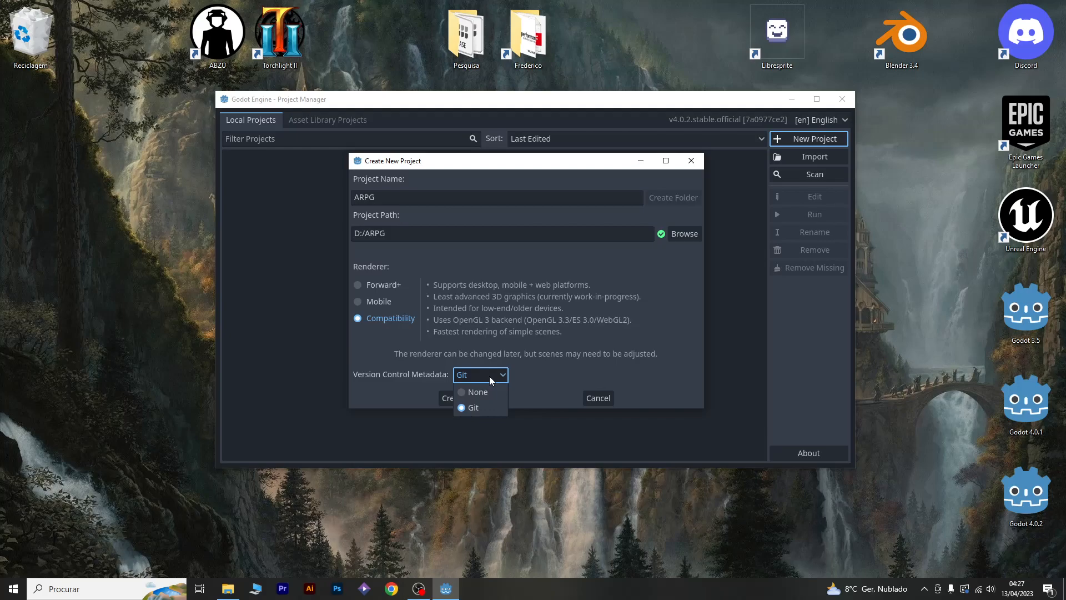
{"action": "left_click", "coordinate": [537, 348]}
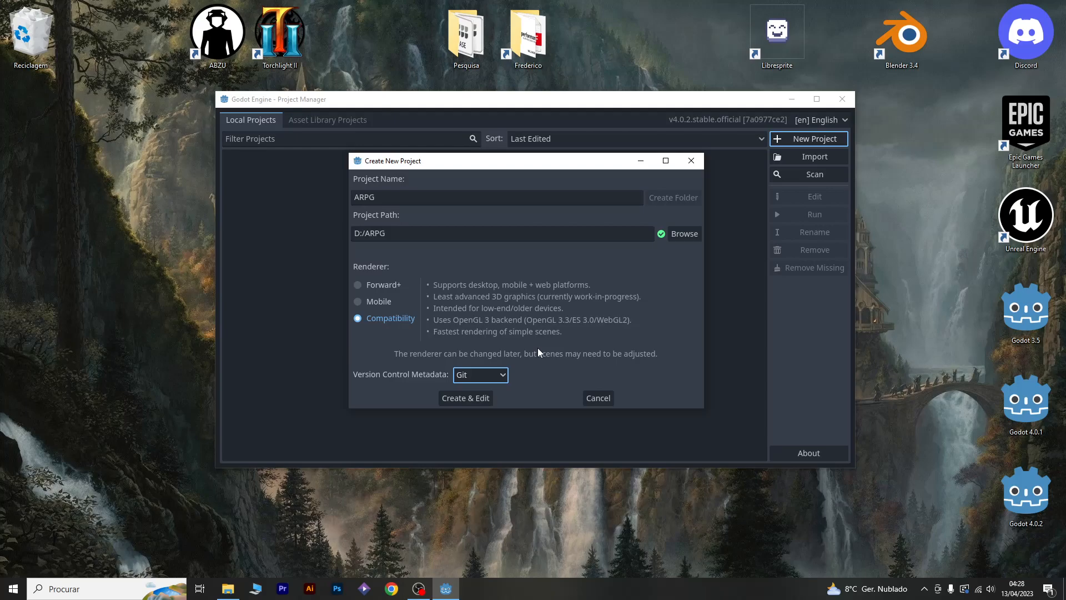
{"action": "left_click", "coordinate": [464, 399]}
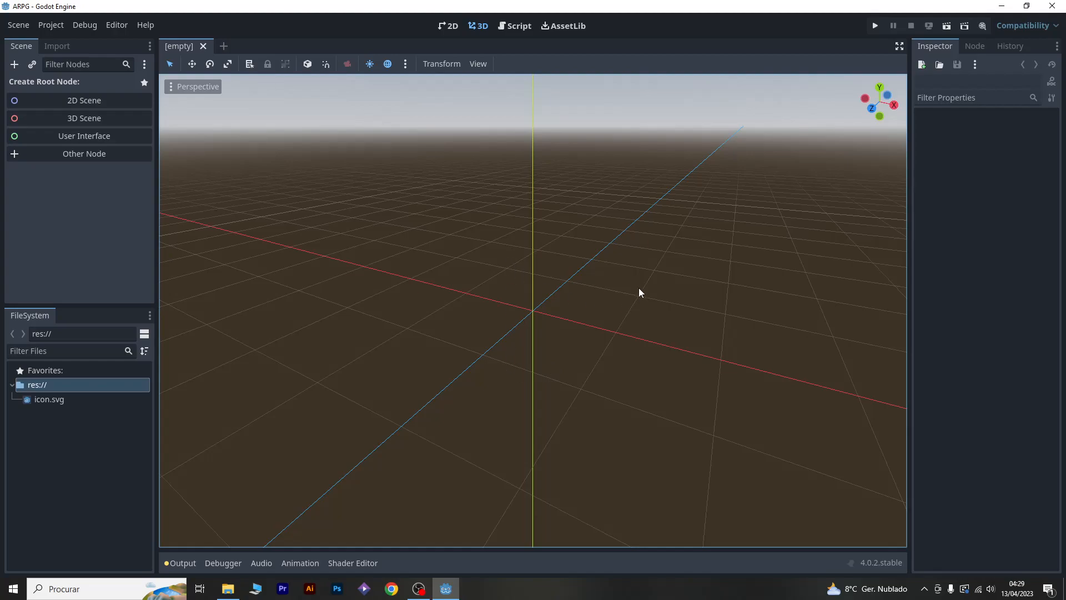
- Switch to the 2D workspace and create a 2D scene root node
{"action": "middle_click_drag", "start_coordinate": [470, 349], "coordinate": [694, 350]}
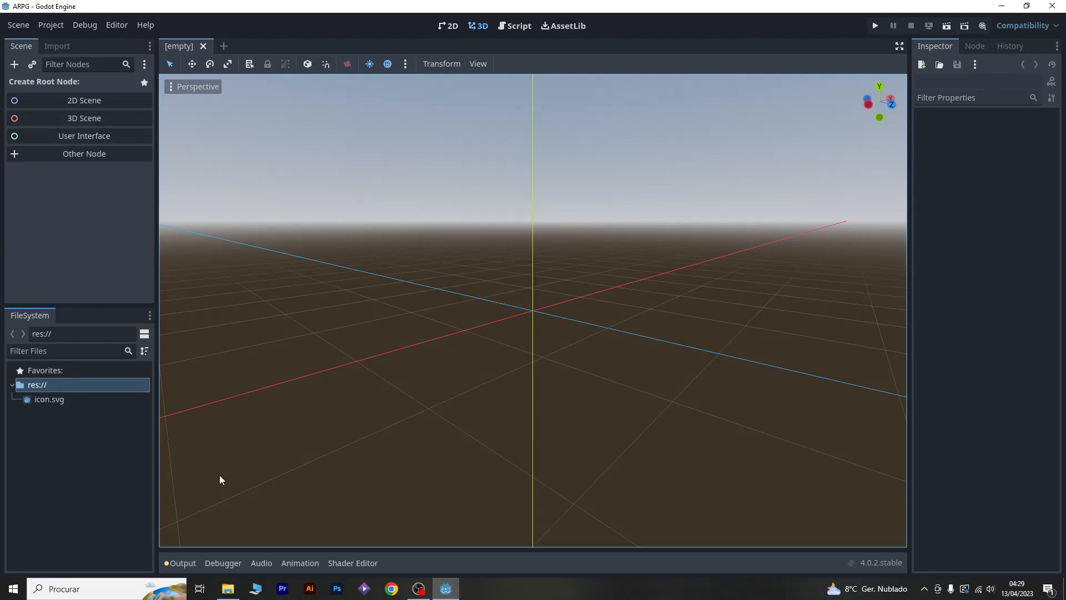
{"action": "left_click", "coordinate": [449, 26]}
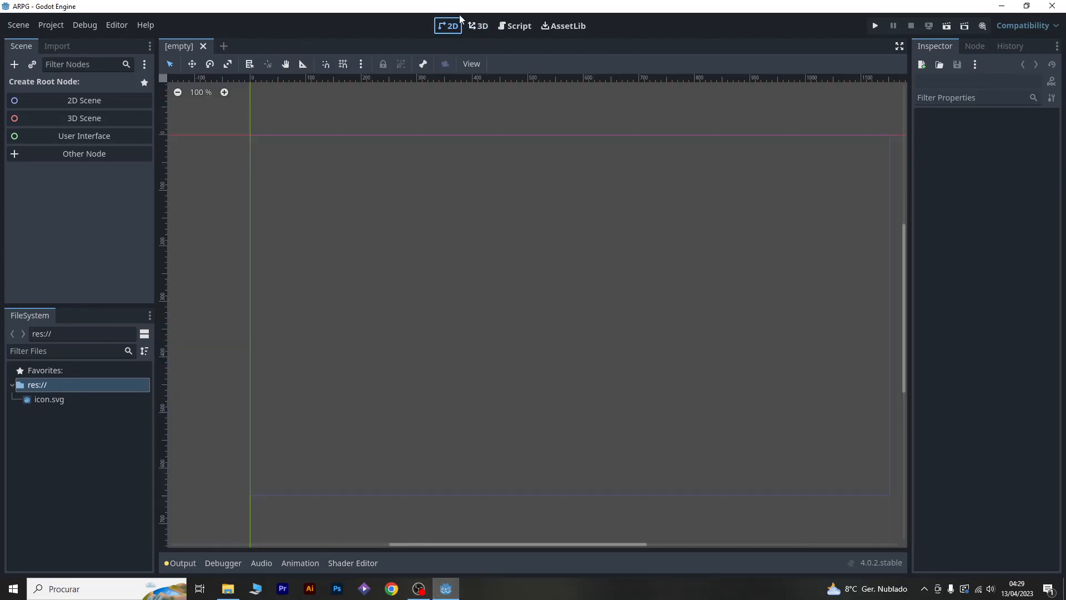
{"action": "middle_click_drag", "start_coordinate": [574, 343], "coordinate": [547, 325]}
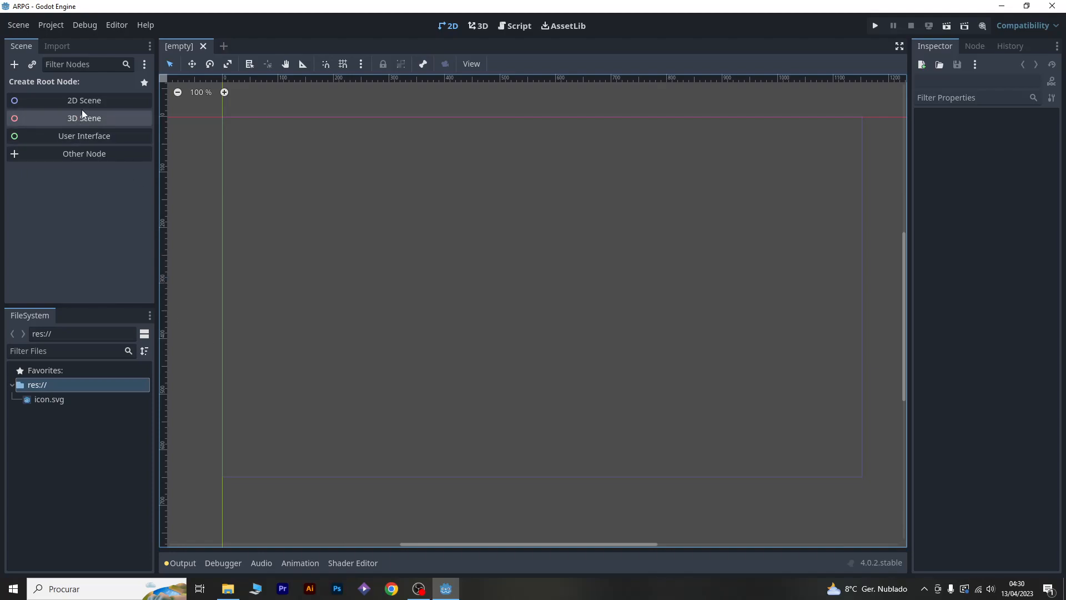
{"action": "left_click", "coordinate": [110, 103]}
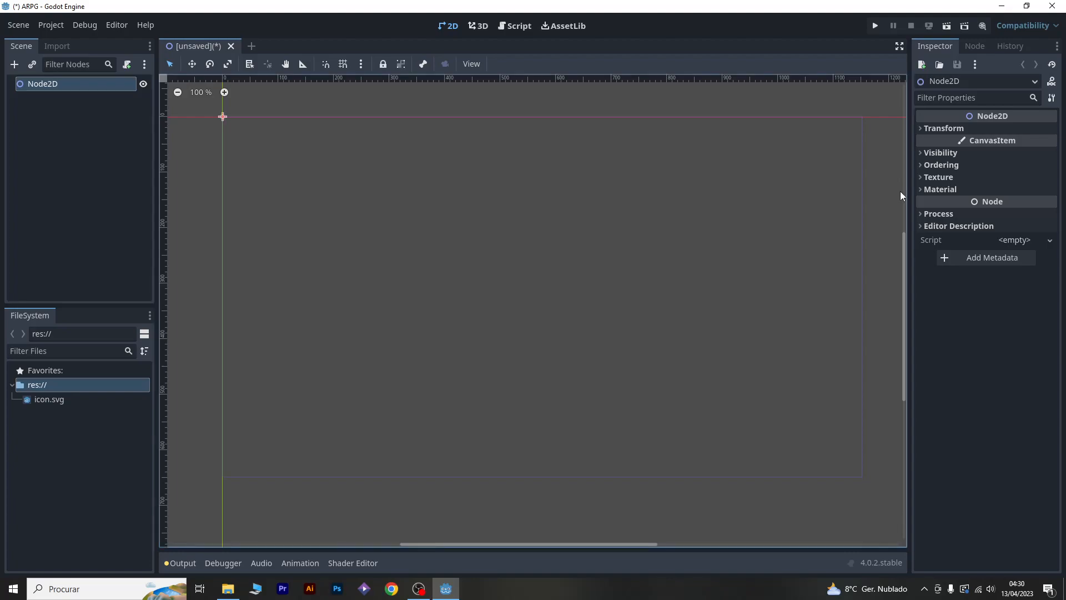
- Examine the root node's Transform and Visibility properties
{"action": "left_click", "coordinate": [921, 128]}
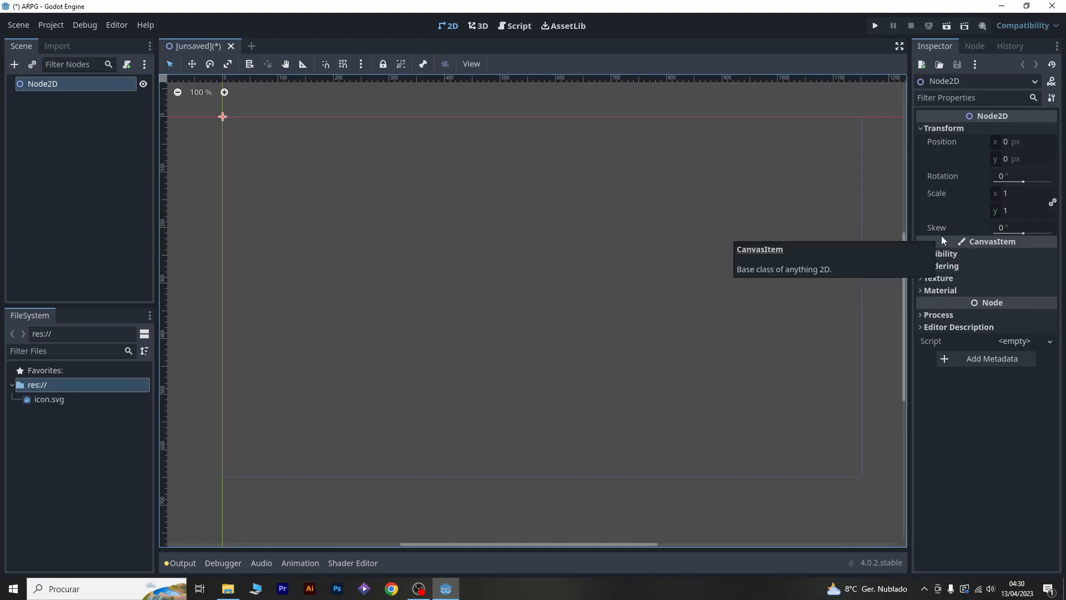
{"action": "left_click", "coordinate": [967, 253]}
{"action": "left_click", "coordinate": [944, 253]}
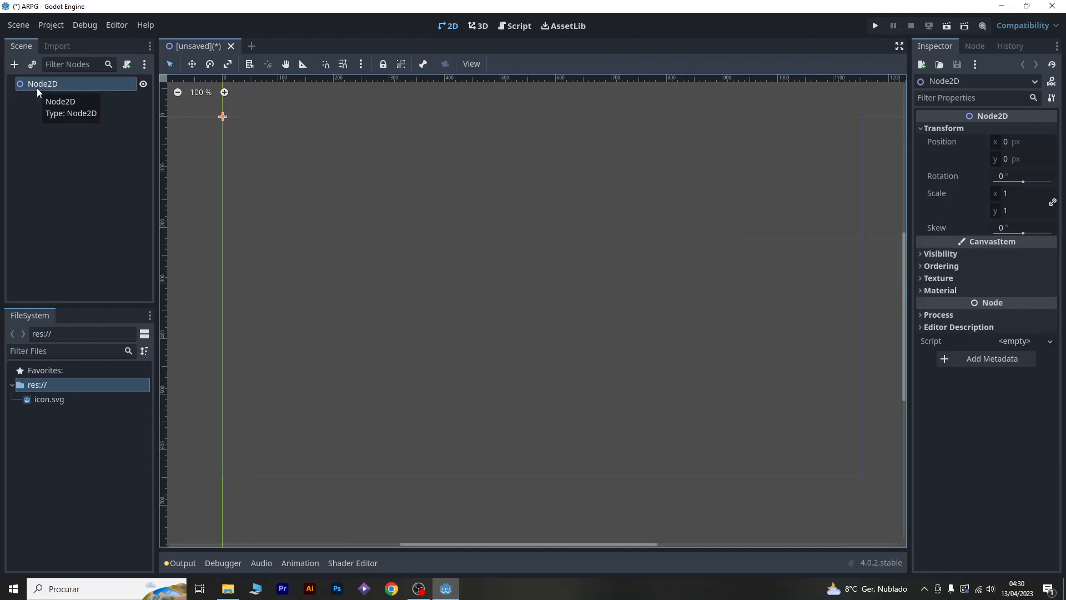
- Rename the root Node2D as World
{"action": "left_click", "coordinate": [47, 87]}
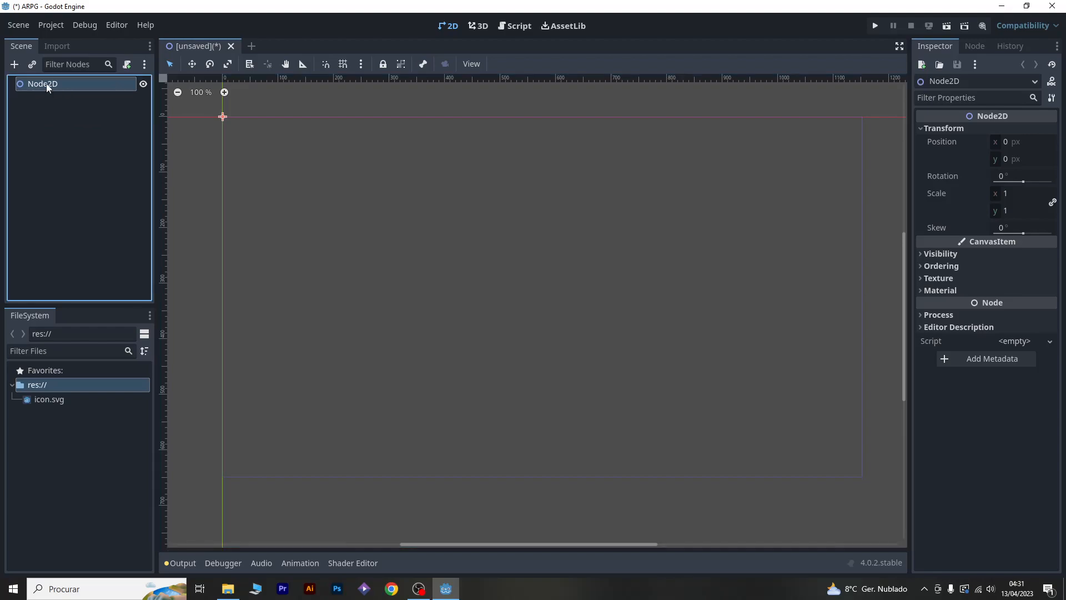
{"action": "double_click", "coordinate": [47, 87]}
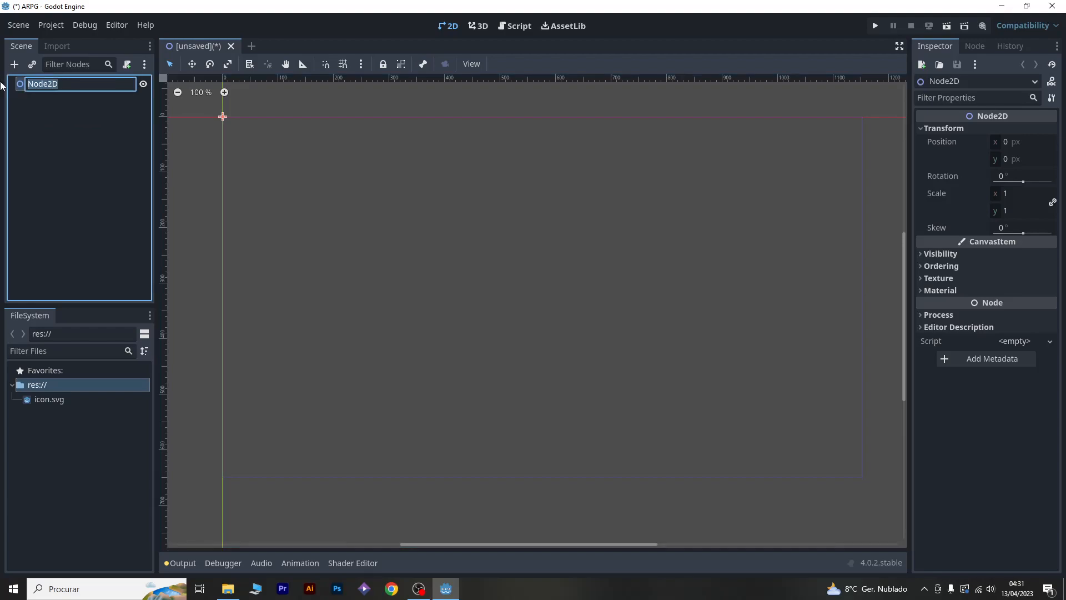
{"action": "type", "text": "Worol"}
{"action": "key", "text": "Return"}
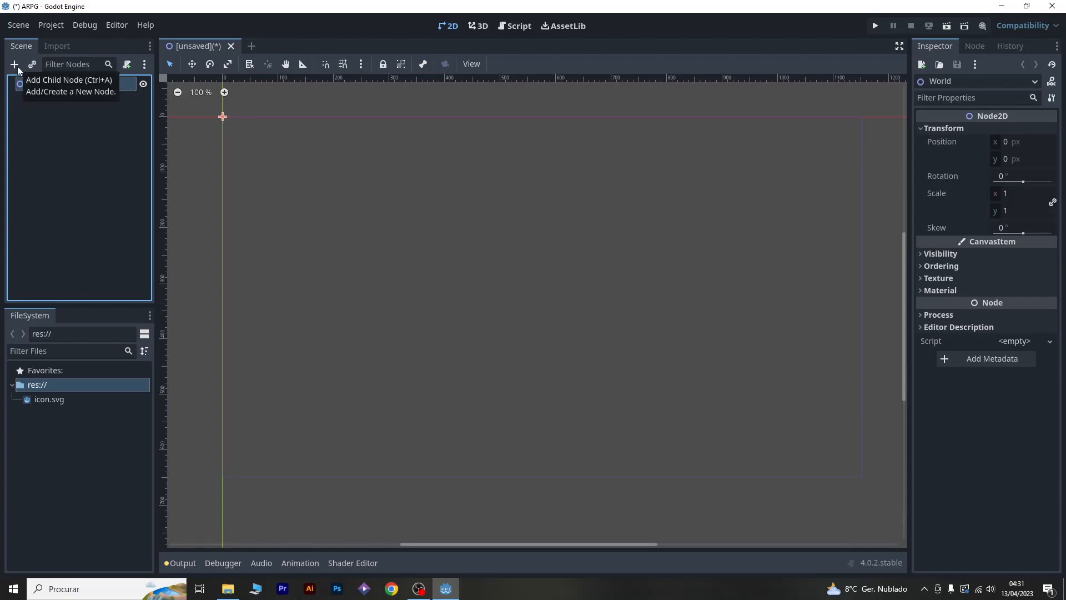
- Add a TileMap node as a child of World
{"action": "left_click", "coordinate": [15, 64]}
{"action": "type", "text": "tilemap"}
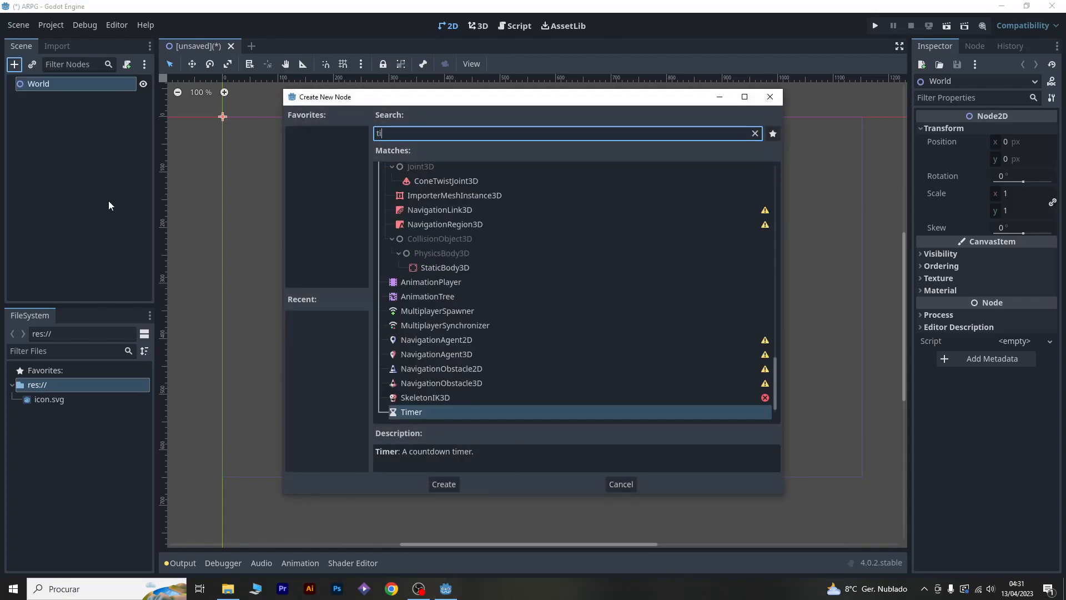
{"action": "key", "text": "Return"}
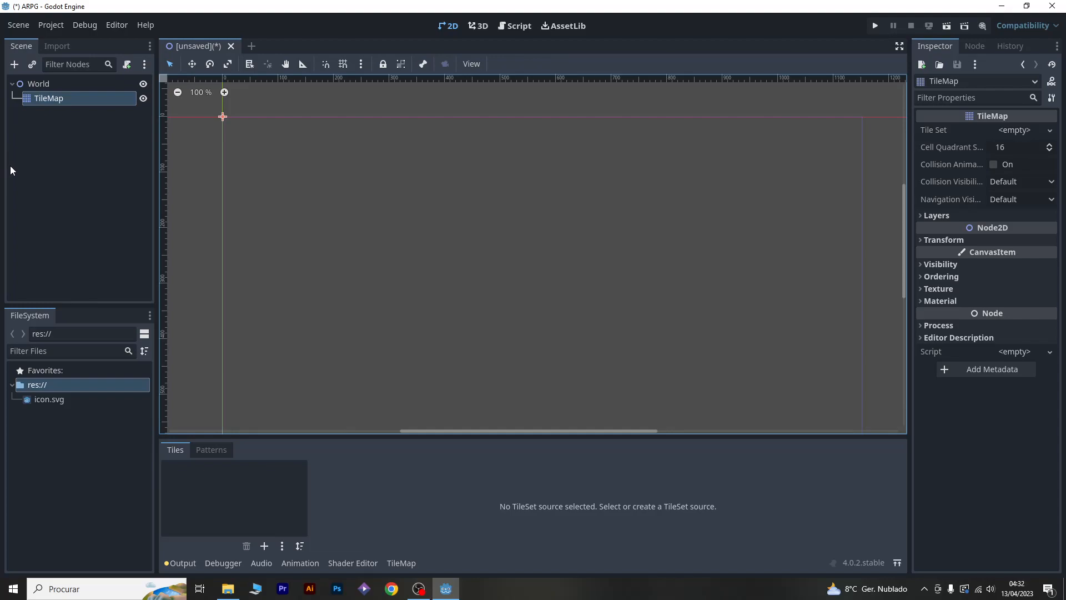
- Assign a new TileSet to the TileMap's Tile Set property and expand the TileSet's settings
{"action": "left_click", "coordinate": [1027, 131]}
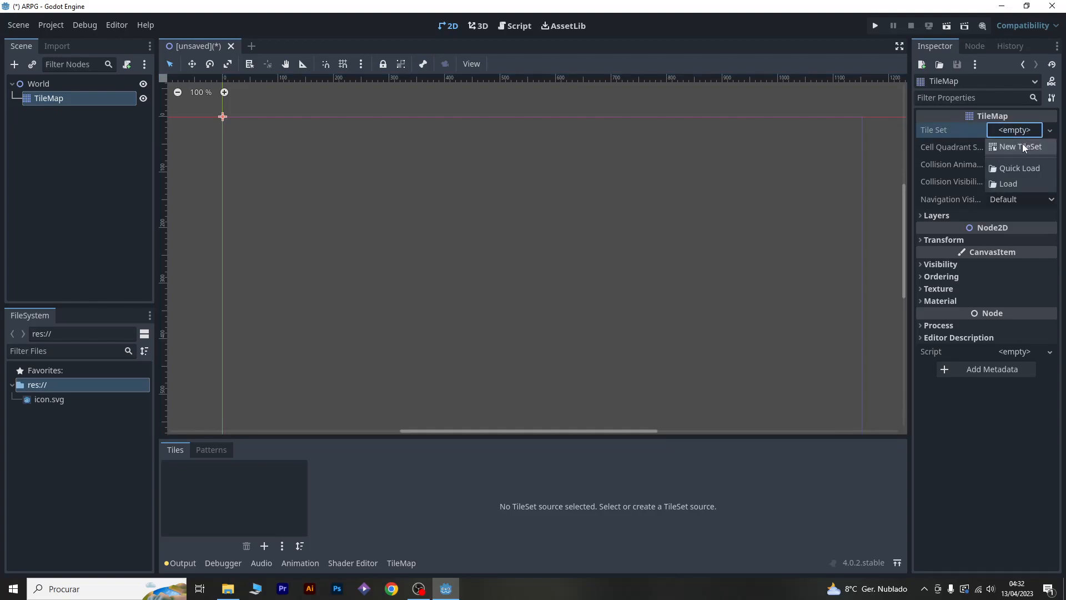
{"action": "left_click", "coordinate": [1020, 144]}
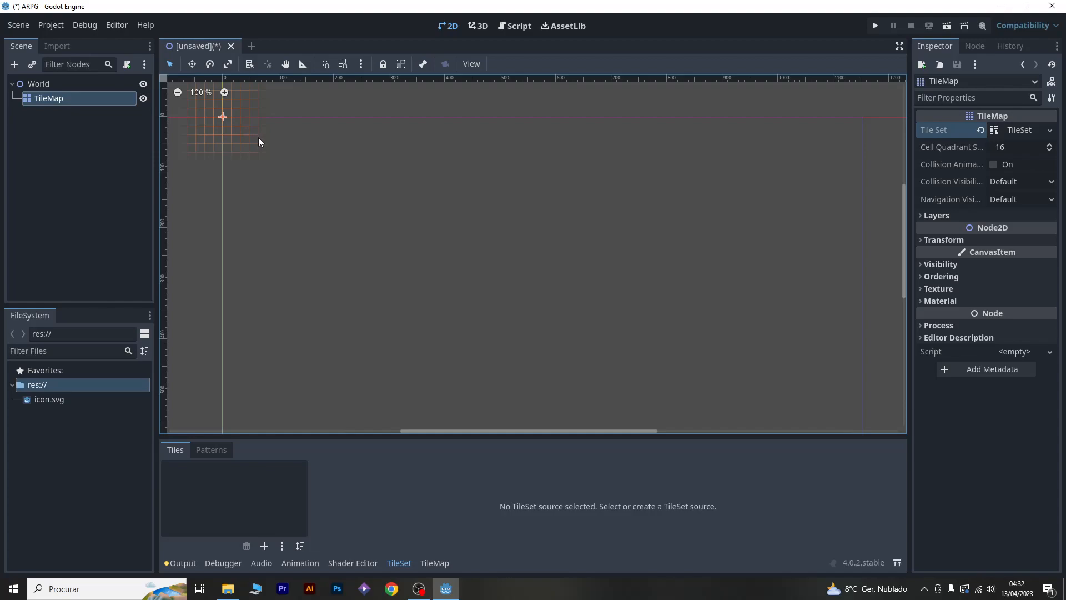
{"action": "left_click", "coordinate": [1021, 130]}
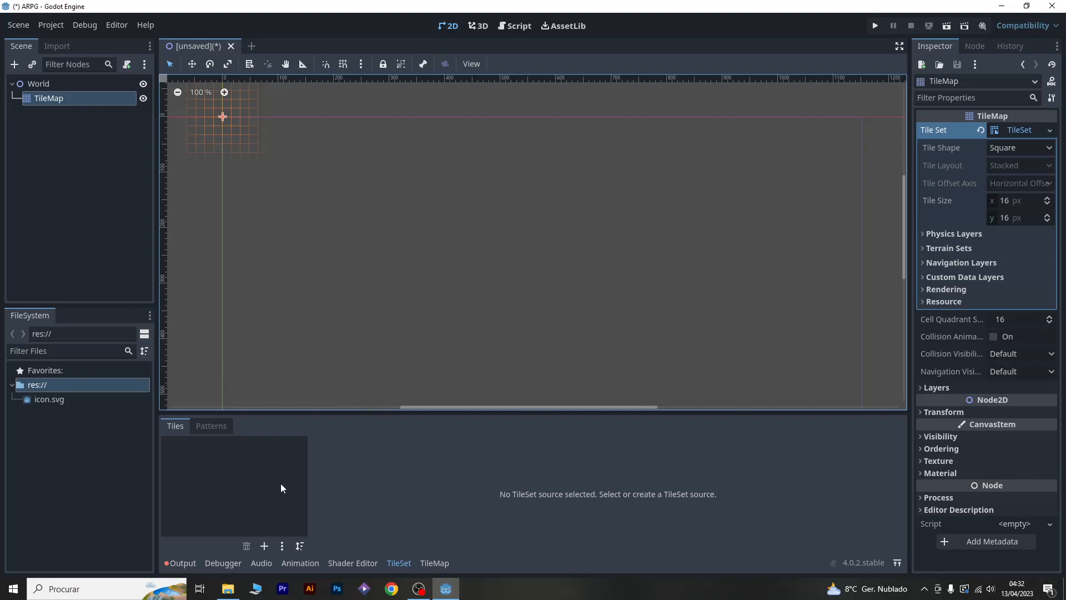
- Import Spritesheet_Grama.png from the desktop's Pesquisa folder into the project's res:// folder
{"action": "left_click", "coordinate": [446, 588]}
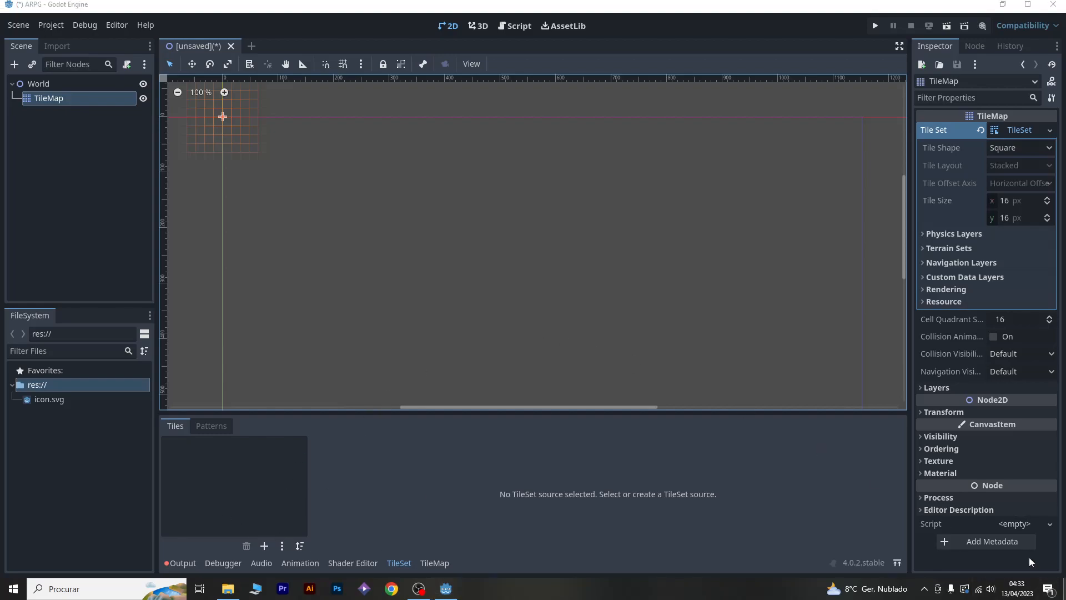
{"action": "double_click", "coordinate": [465, 36]}
{"action": "left_click", "coordinate": [787, 99]}
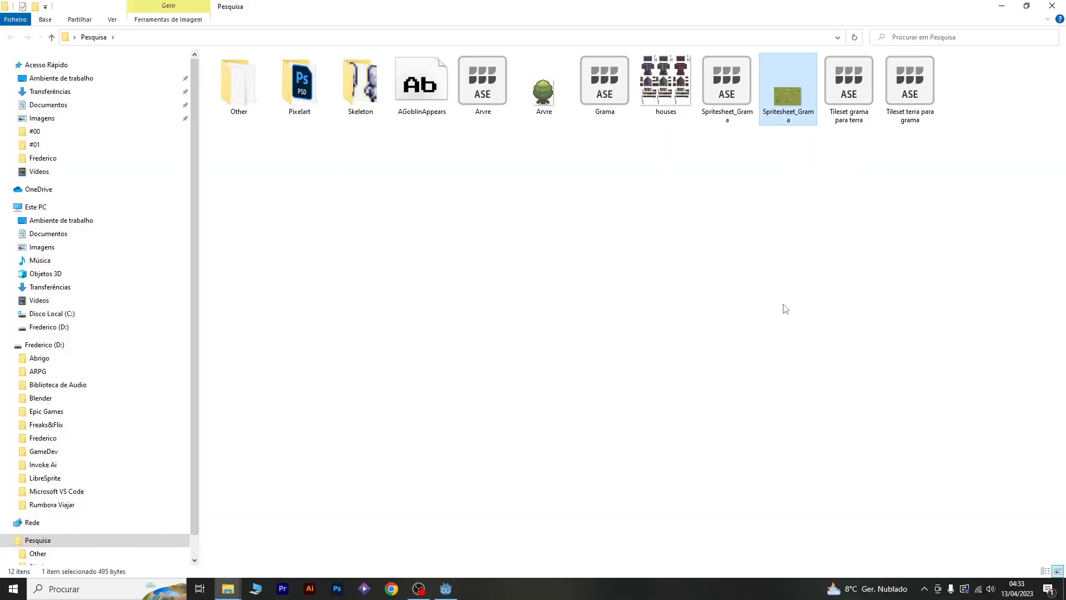
{"action": "left_click_drag", "start_coordinate": [787, 96], "coordinate": [322, 434]}
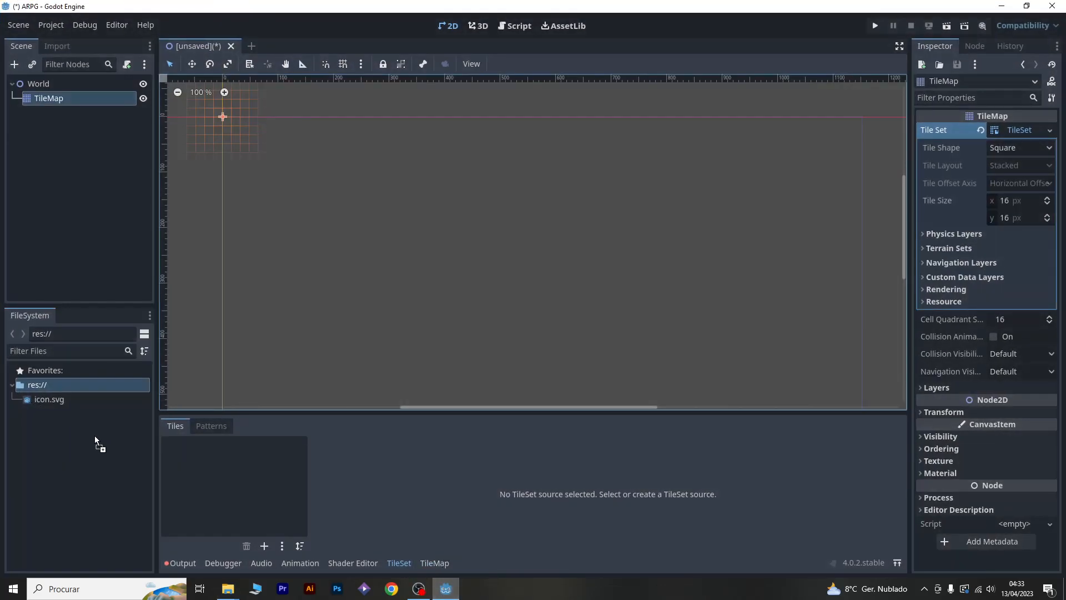
{"action": "left_click_drag", "start_coordinate": [74, 458], "coordinate": [73, 458]}
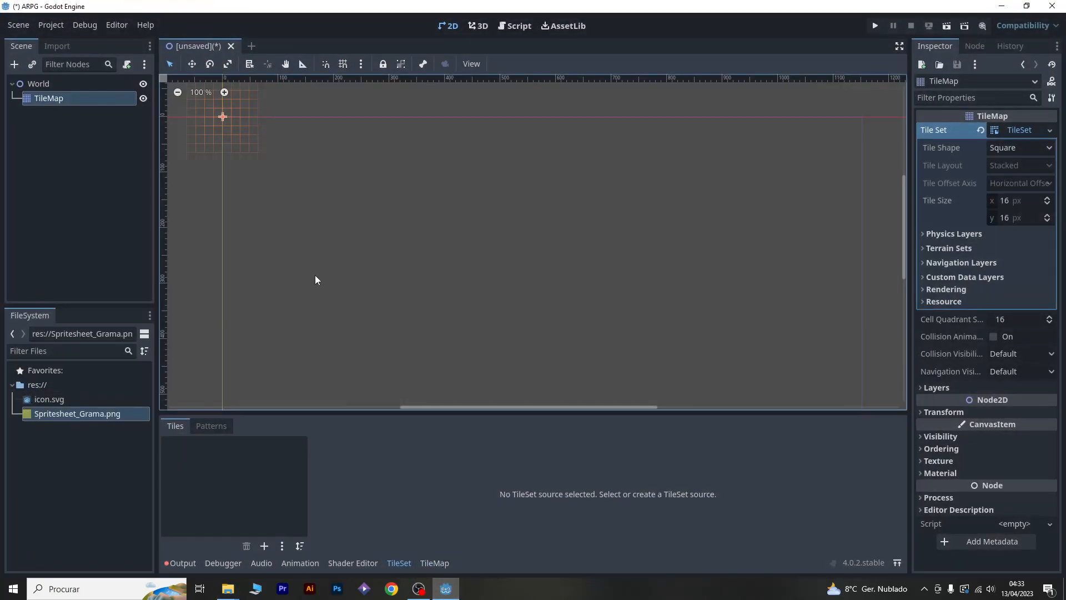
- Add Spritesheet_Grama.png to the TileSet as an atlas source with automatically created tiles, and enlarge the tile editing area
{"action": "left_click", "coordinate": [71, 195]}
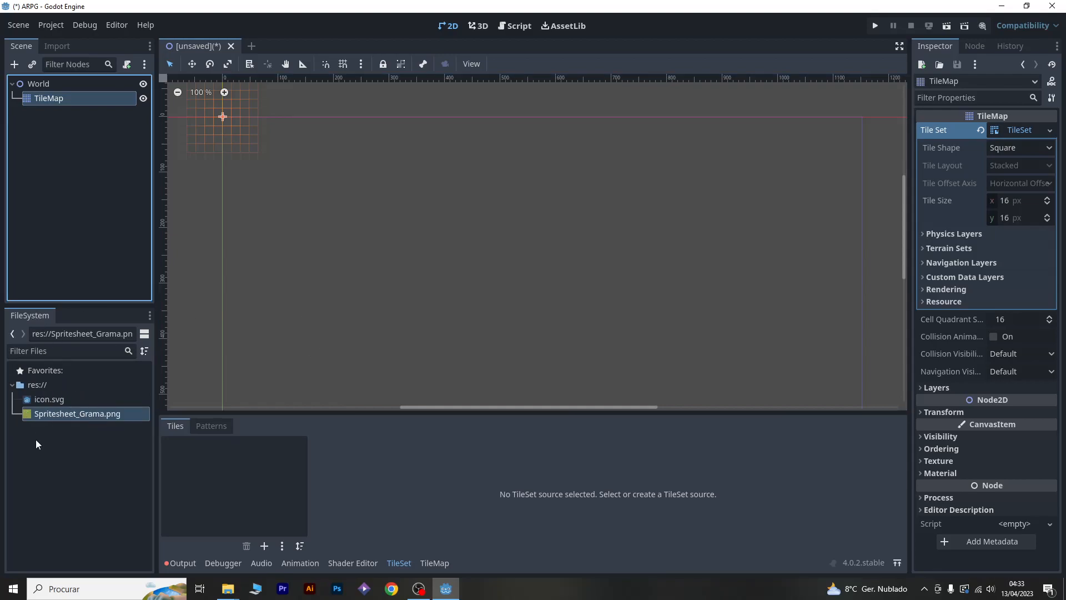
{"action": "left_click_drag", "start_coordinate": [48, 418], "coordinate": [195, 477]}
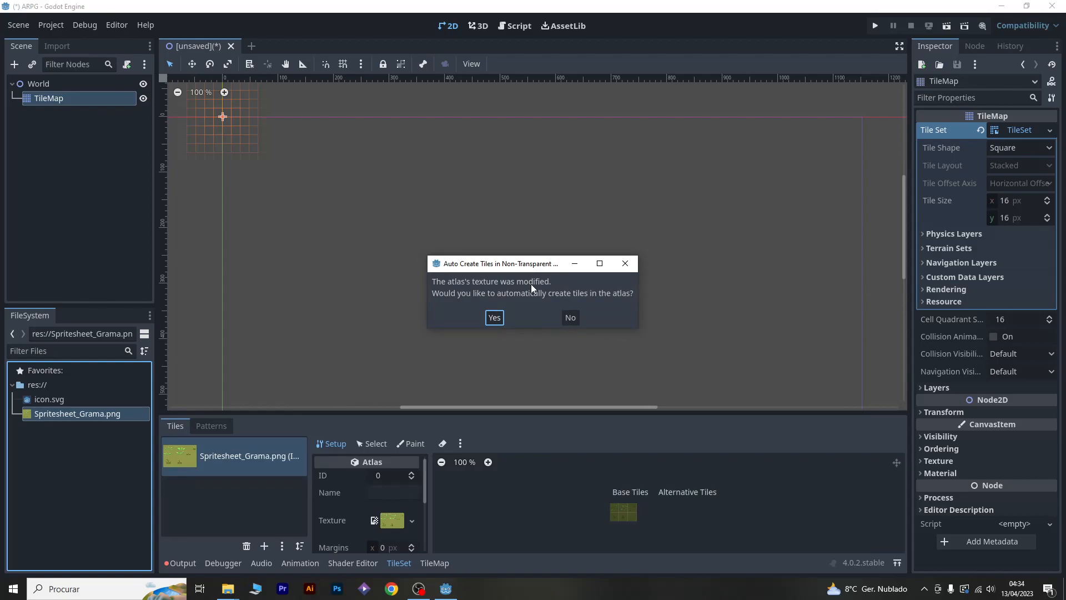
{"action": "left_click", "coordinate": [494, 319]}
{"action": "scroll", "coordinate": [691, 514], "scroll_direction": "up", "scroll_amount": 15}
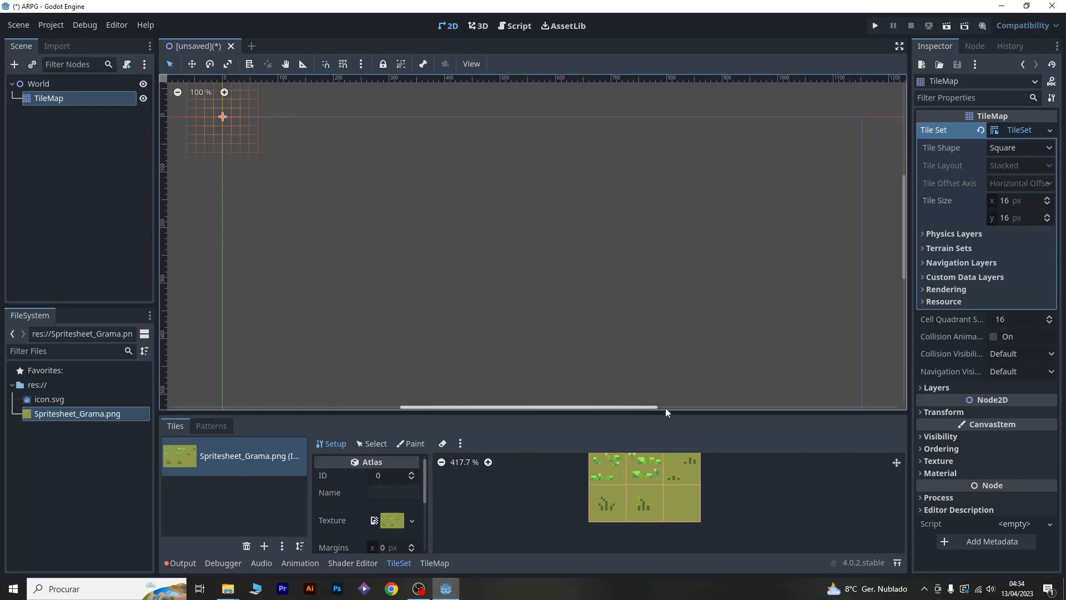
{"action": "left_click_drag", "start_coordinate": [666, 412], "coordinate": [663, 325]}
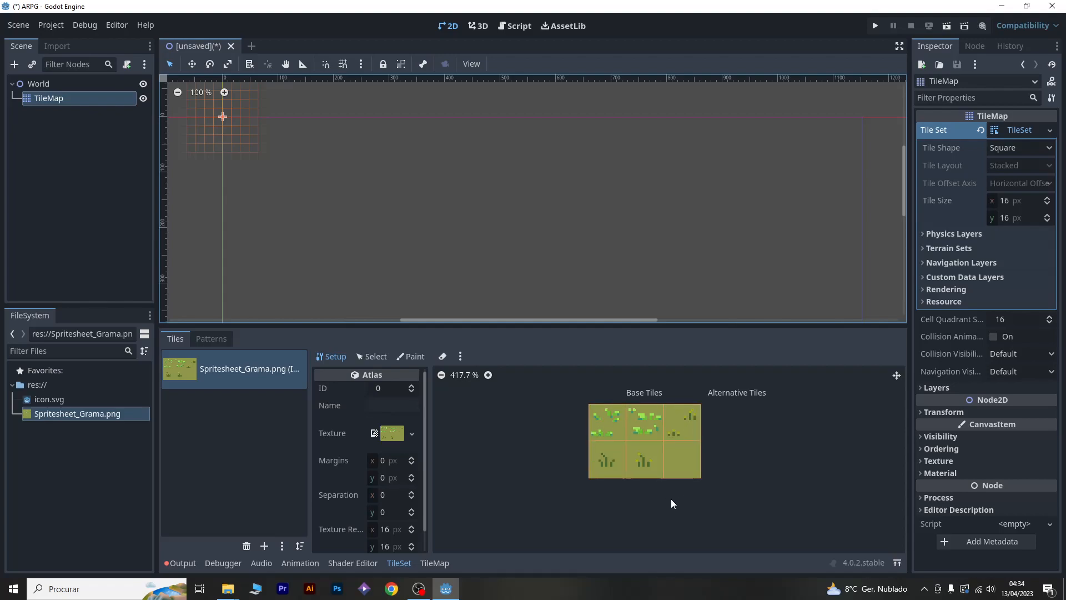
{"action": "left_click", "coordinate": [434, 563]}
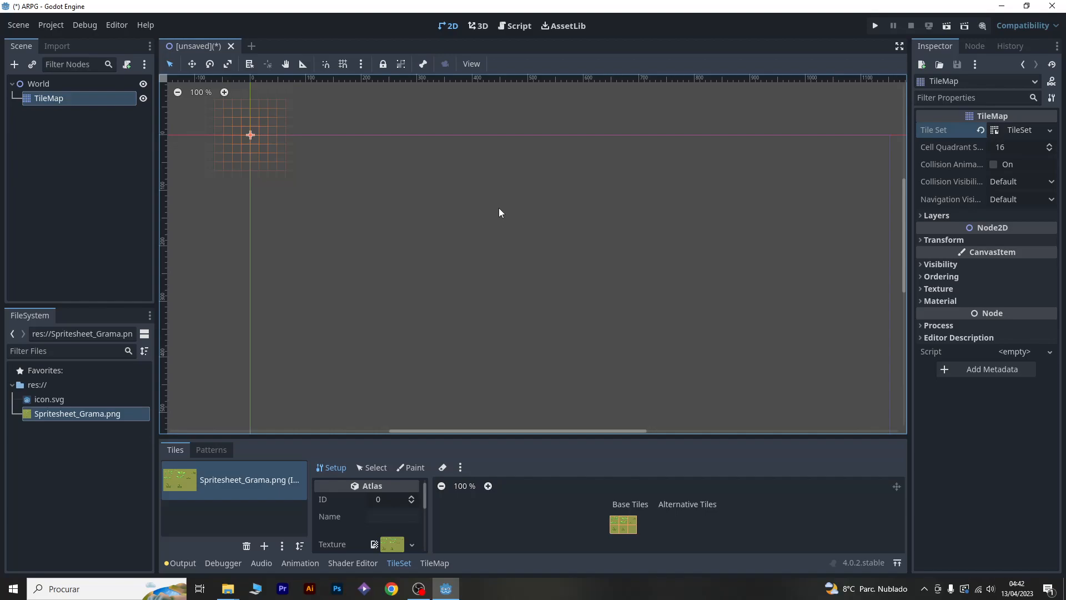
- Save the scene as world.tscn in a new Levels folder inside res://
{"action": "key", "text": "ctrl+s"}
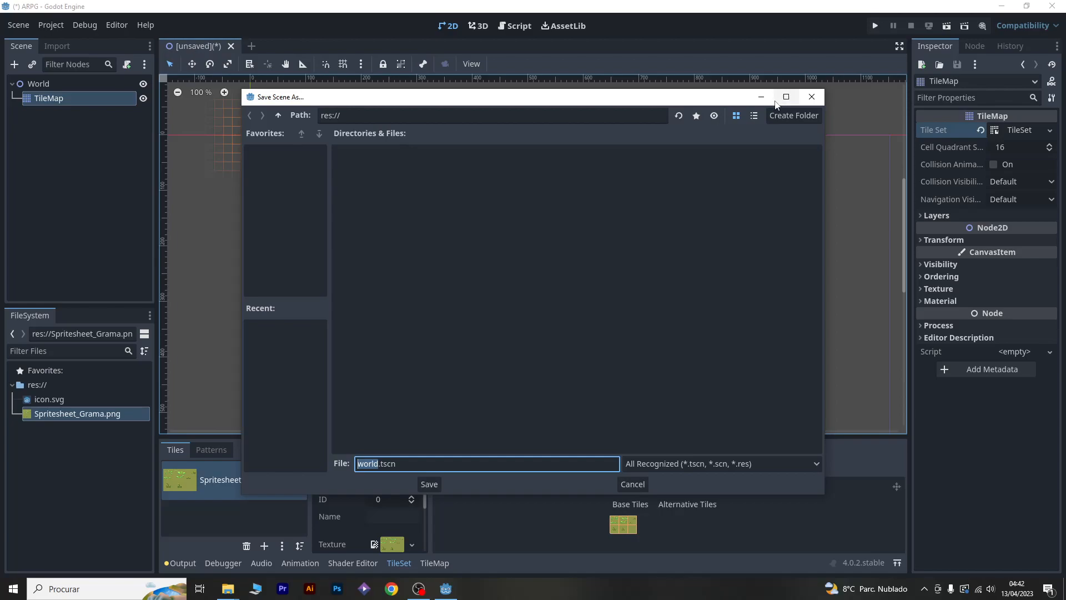
{"action": "left_click", "coordinate": [792, 116]}
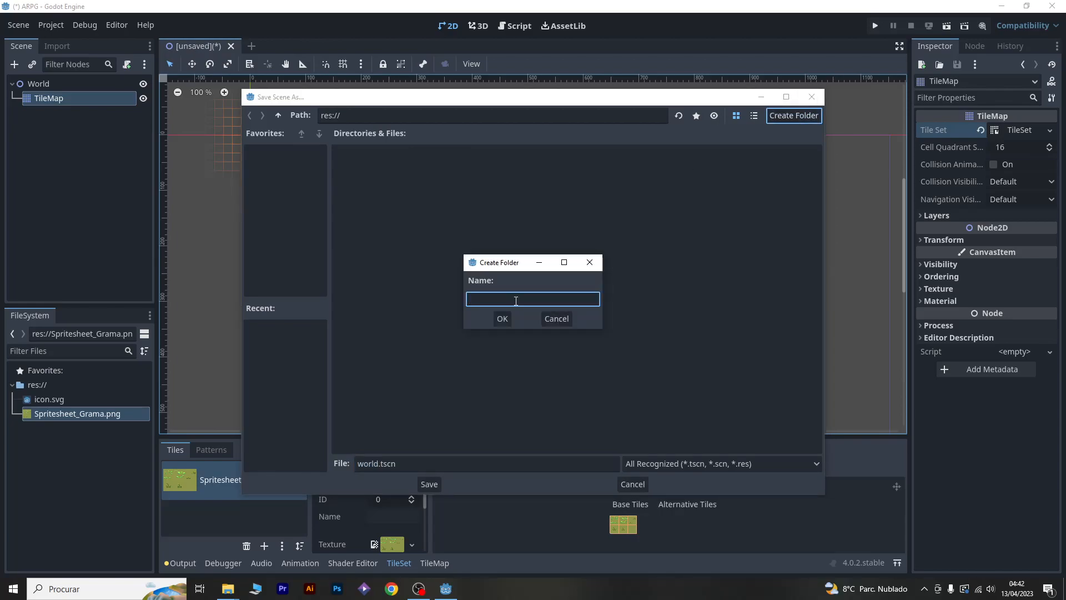
{"action": "type", "text": "Levels"}
{"action": "left_click", "coordinate": [503, 318]}
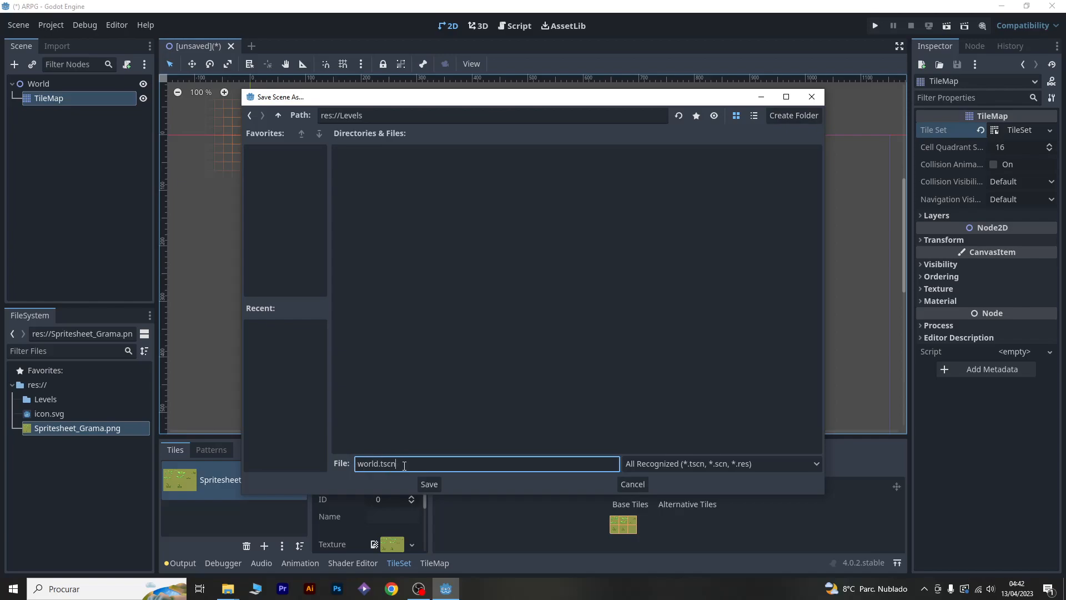
{"action": "left_click", "coordinate": [430, 483]}
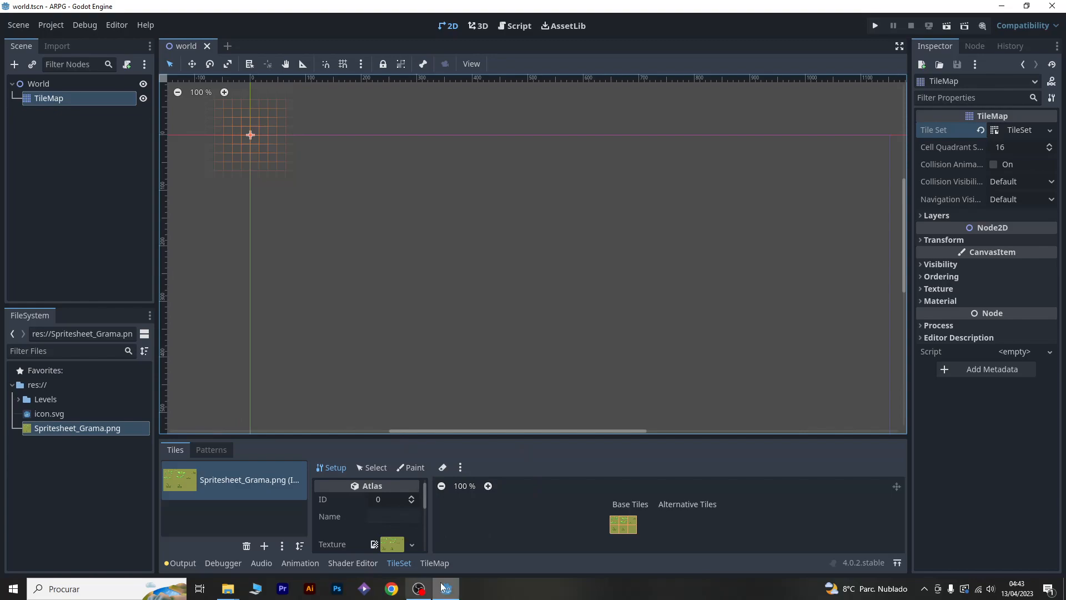
- Open the TileMap painting editor and examine its atlas tiles, drawing tools, random placement option and layer list
{"action": "left_click", "coordinate": [435, 563]}
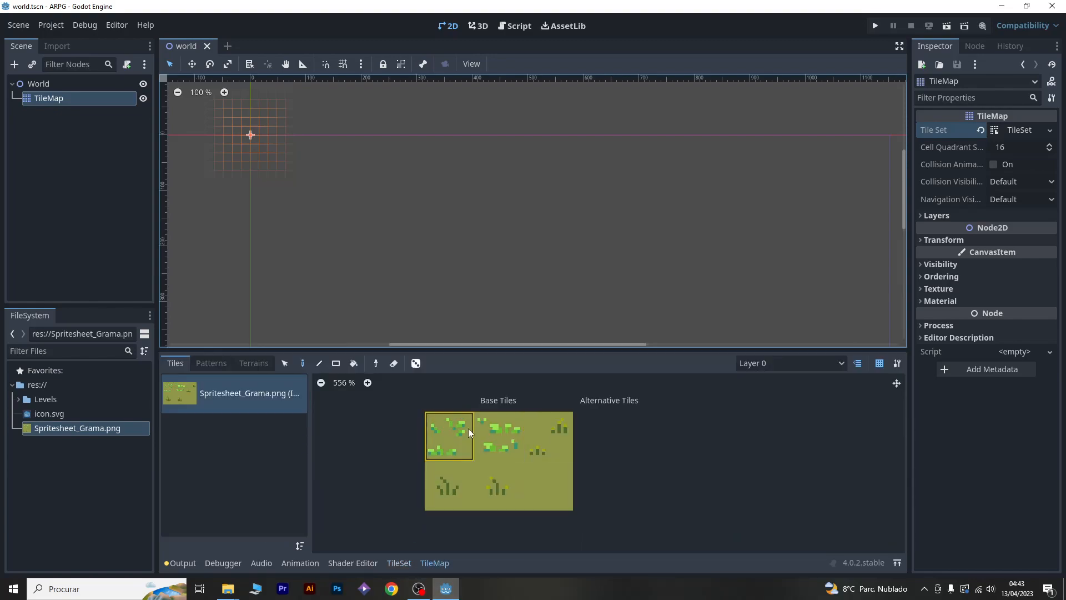
{"action": "left_click", "coordinate": [497, 418]}
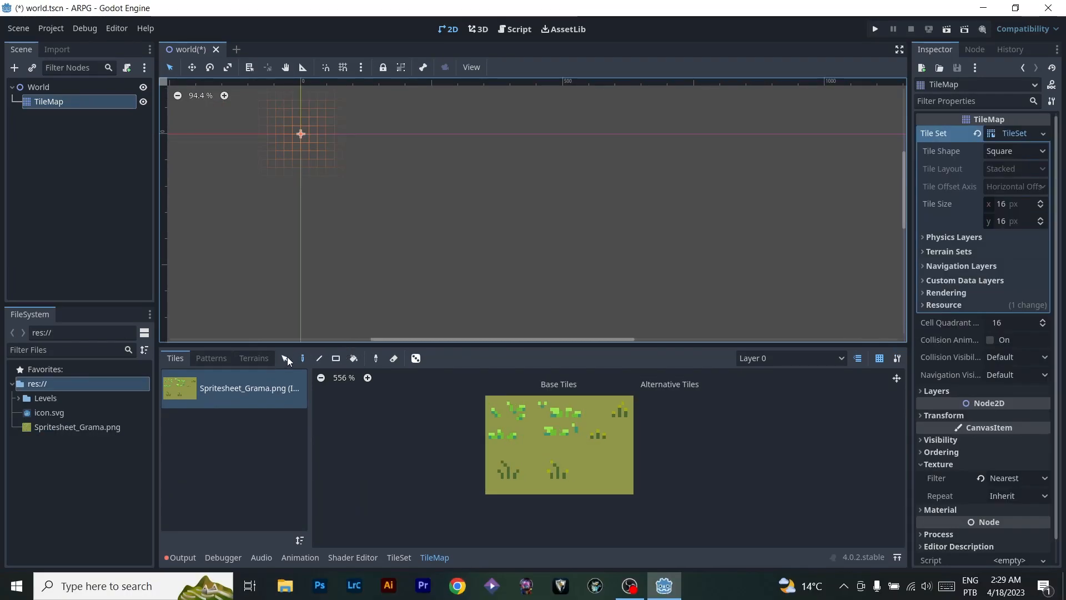
{"action": "left_click", "coordinate": [285, 358]}
{"action": "left_click", "coordinate": [303, 358]}
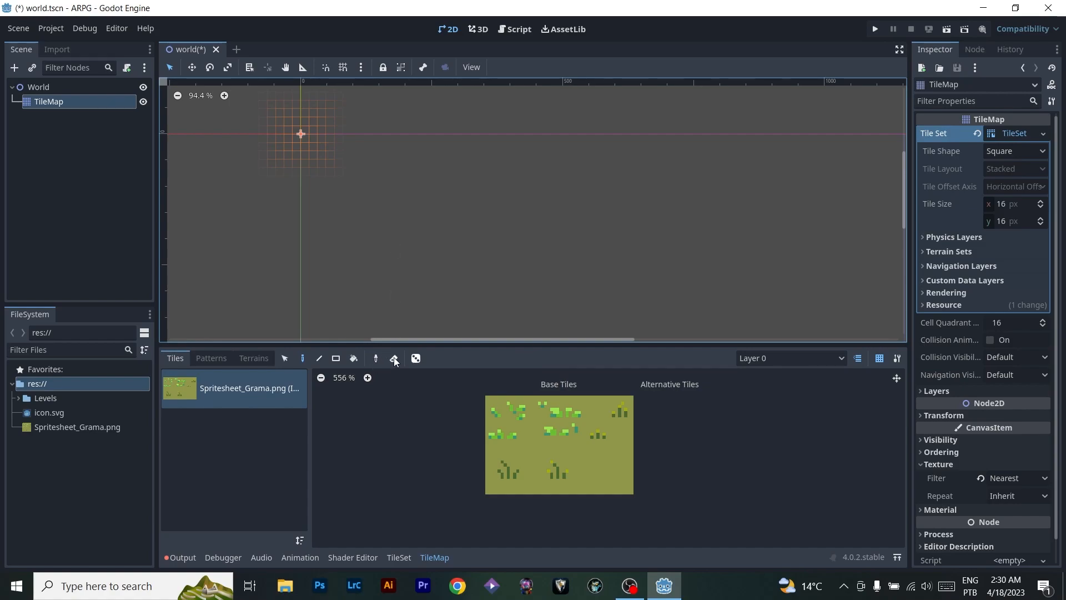
{"action": "left_click", "coordinate": [415, 359]}
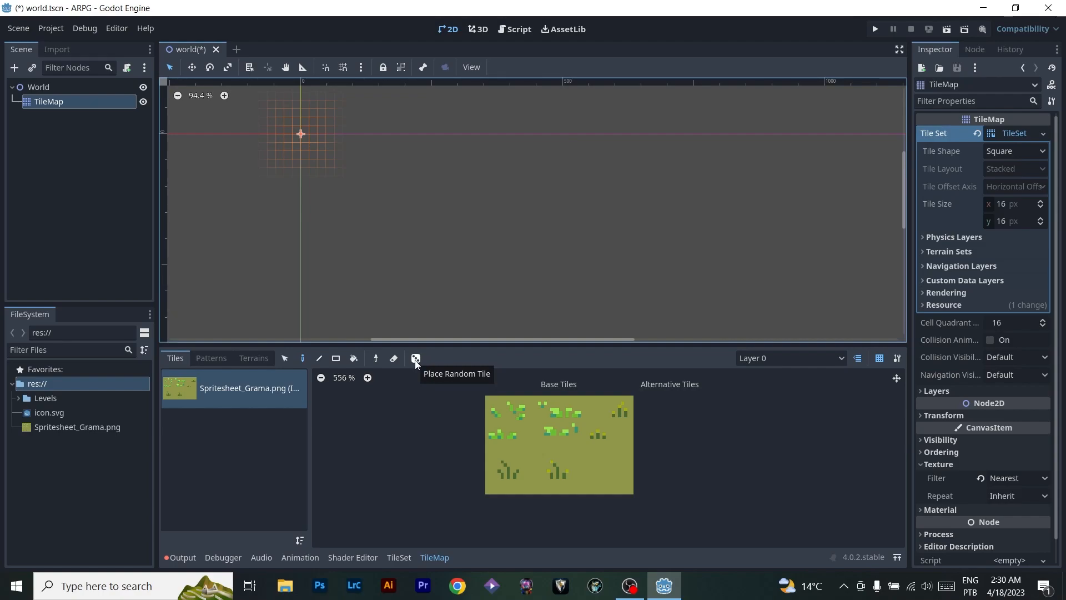
{"action": "left_click", "coordinate": [784, 354]}
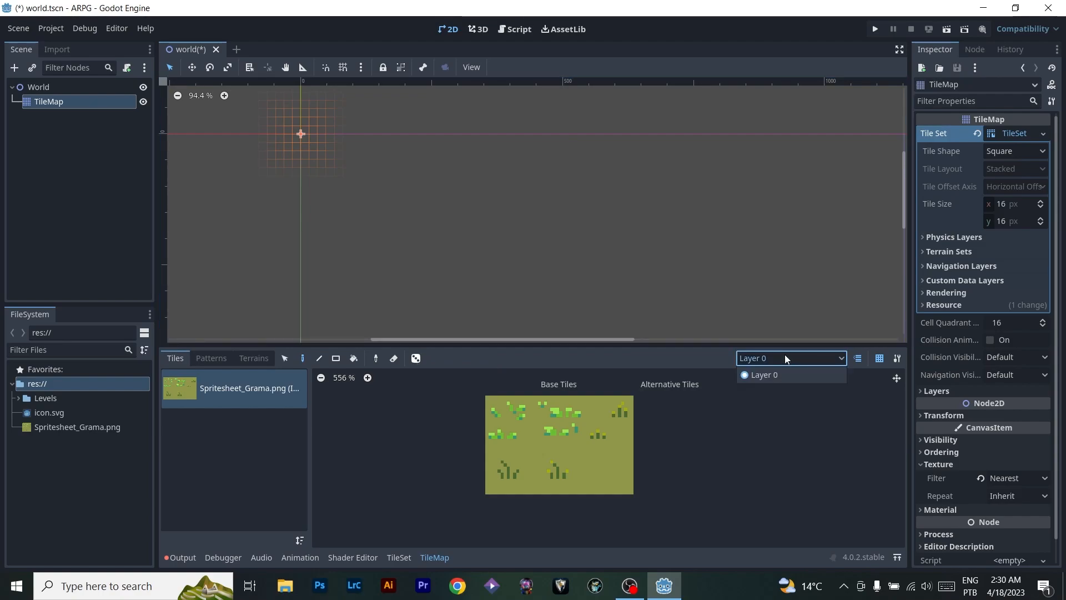
{"action": "left_click", "coordinate": [784, 355]}
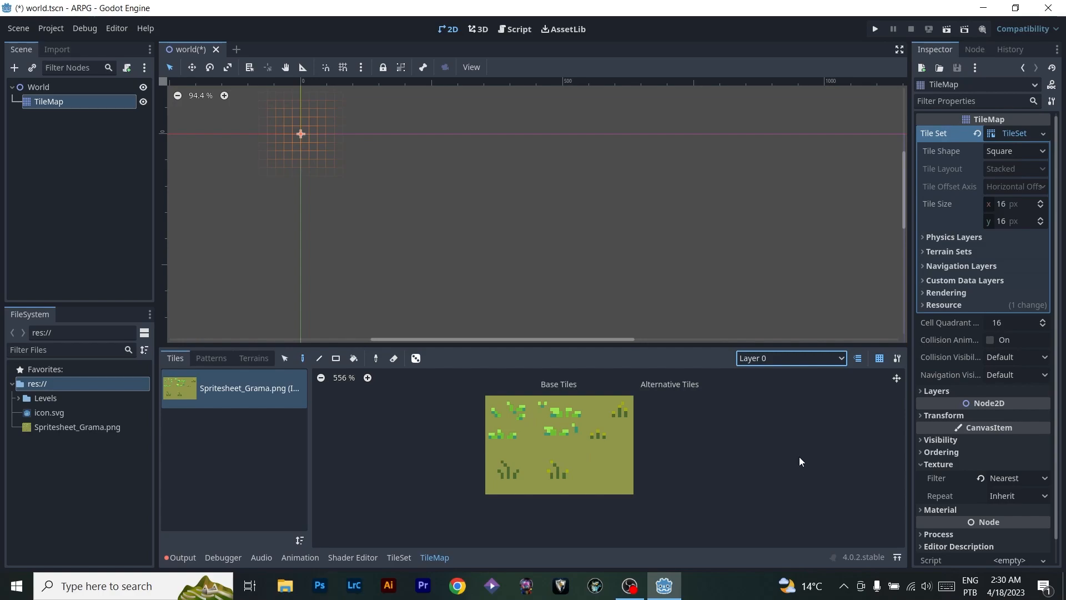
- Expand the TileMap's Layers settings and name the first layer Grama
{"action": "left_click", "coordinate": [922, 391]}
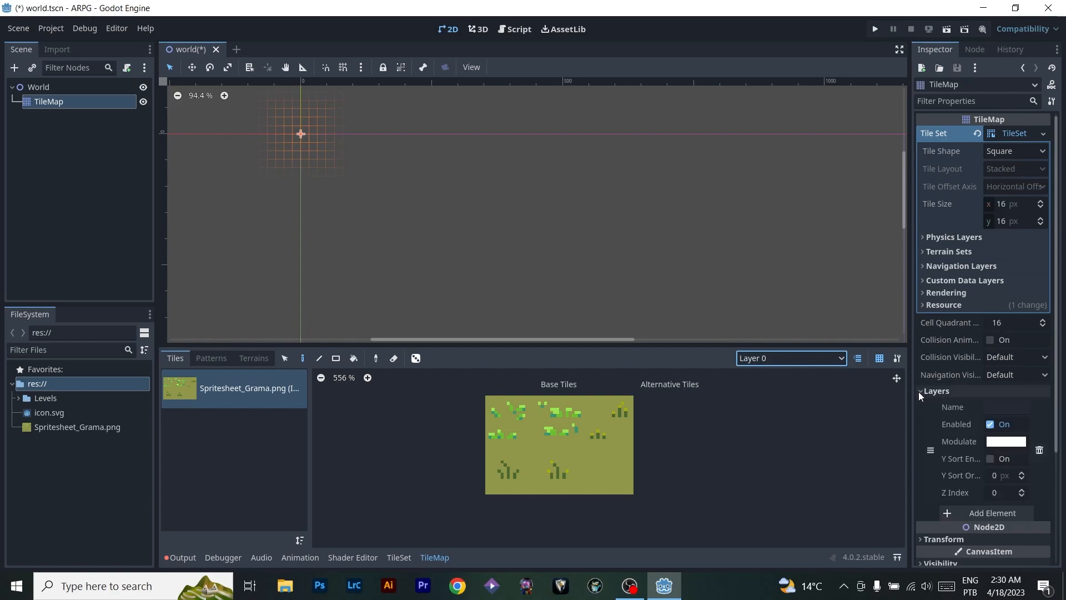
{"action": "scroll", "coordinate": [915, 458], "scroll_direction": "down", "scroll_amount": 2}
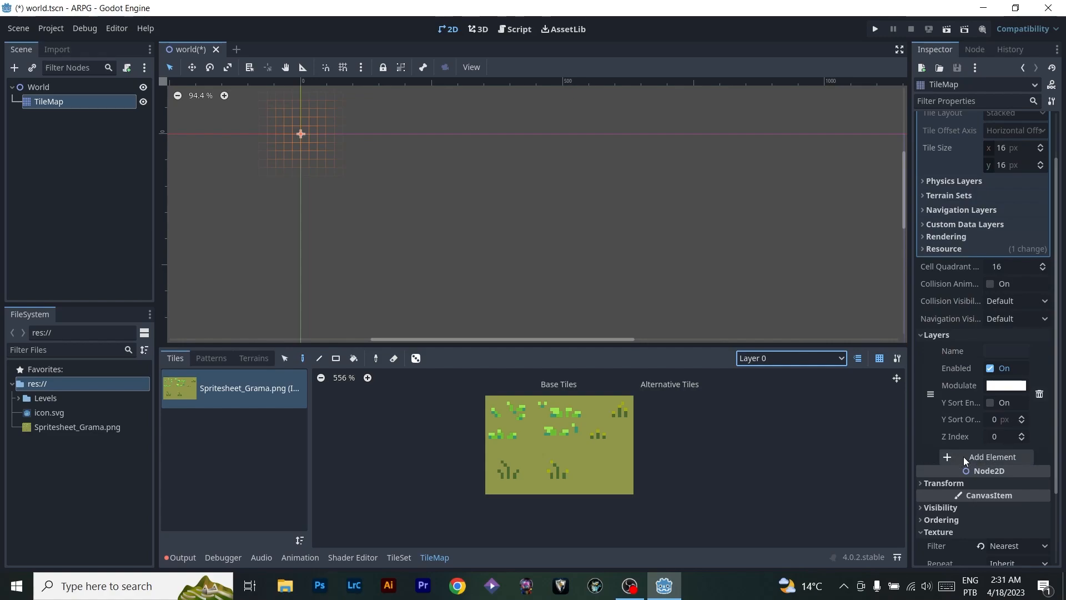
{"action": "left_click", "coordinate": [1008, 352]}
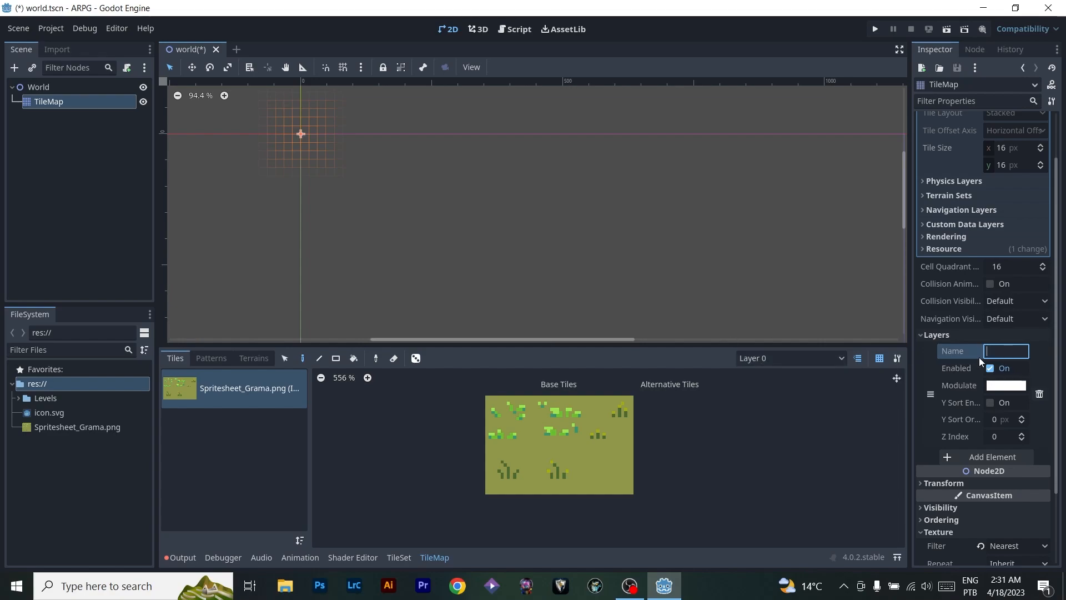
{"action": "type", "text": "Grama"}
{"action": "key", "text": "Return"}
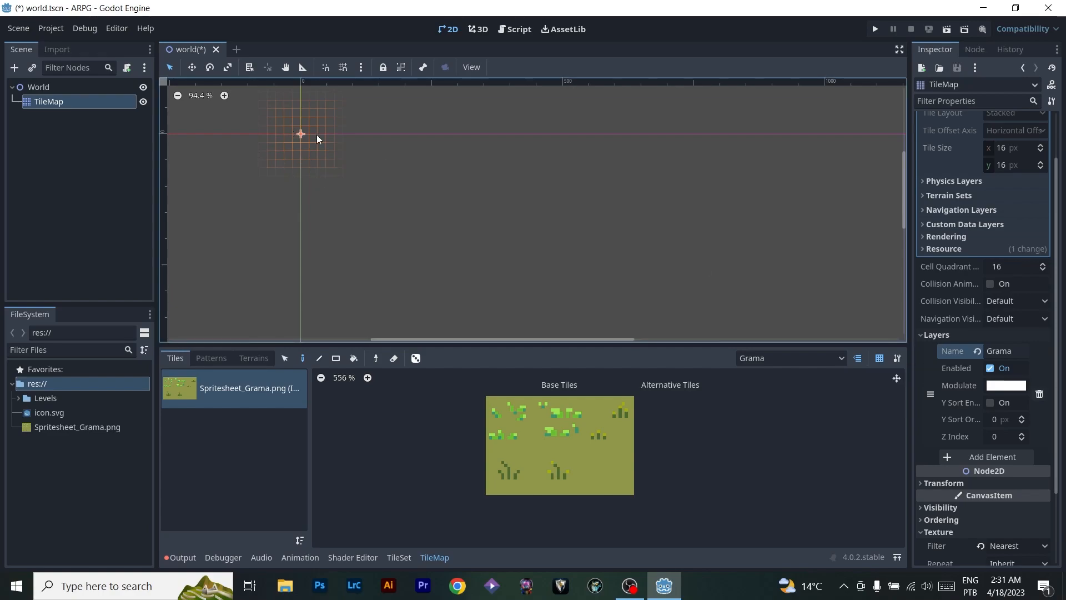
- Fill the whole viewport rectangle on the Grama layer with the plain grass tile, using the Rect tool
{"action": "left_click", "coordinate": [519, 399]}
{"action": "middle_click_drag", "start_coordinate": [538, 246], "coordinate": [526, 209]}
{"action": "scroll", "coordinate": [502, 204], "scroll_direction": "down", "scroll_amount": 10}
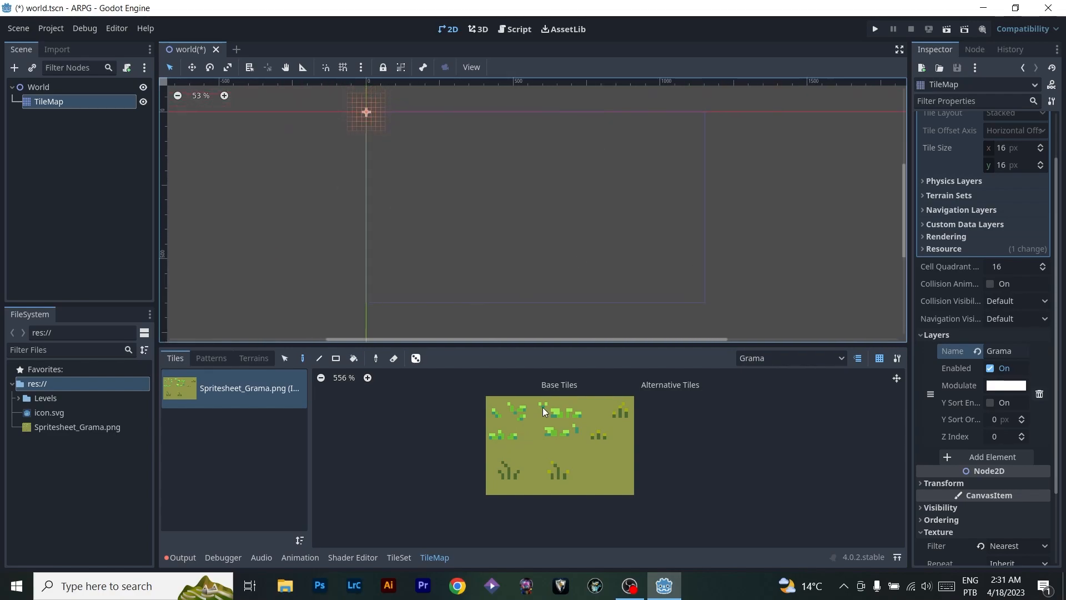
{"action": "left_click", "coordinate": [336, 358]}
{"action": "left_click", "coordinate": [592, 471]}
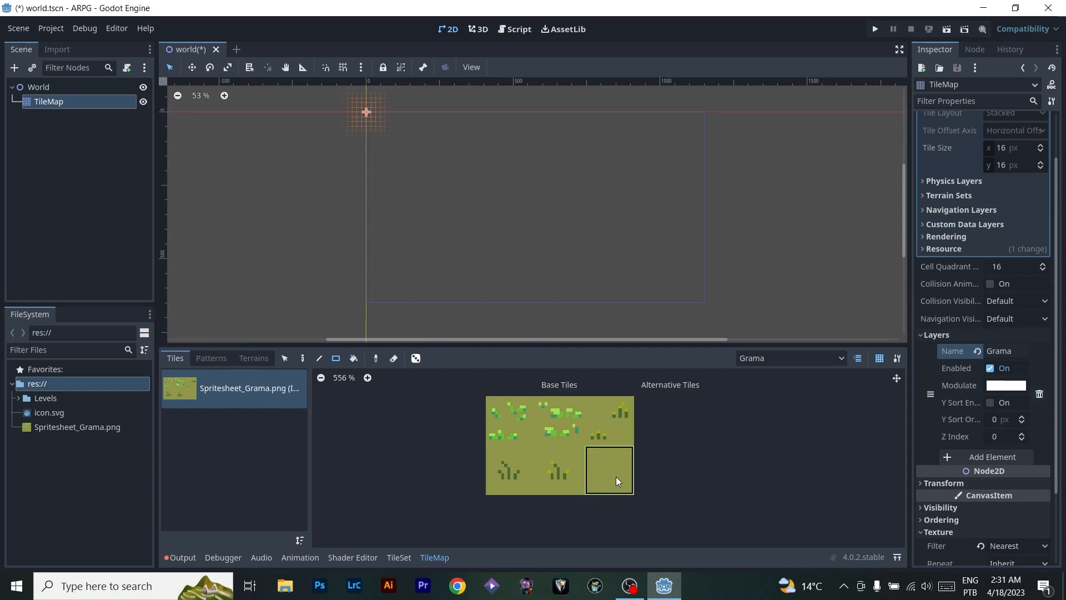
{"action": "left_click_drag", "start_coordinate": [367, 114], "coordinate": [609, 223]}
{"action": "left_click_drag", "start_coordinate": [661, 257], "coordinate": [708, 308]}
{"action": "scroll", "coordinate": [604, 223], "scroll_direction": "up", "scroll_amount": 7}
{"action": "scroll", "coordinate": [698, 230], "scroll_direction": "down", "scroll_amount": 7}
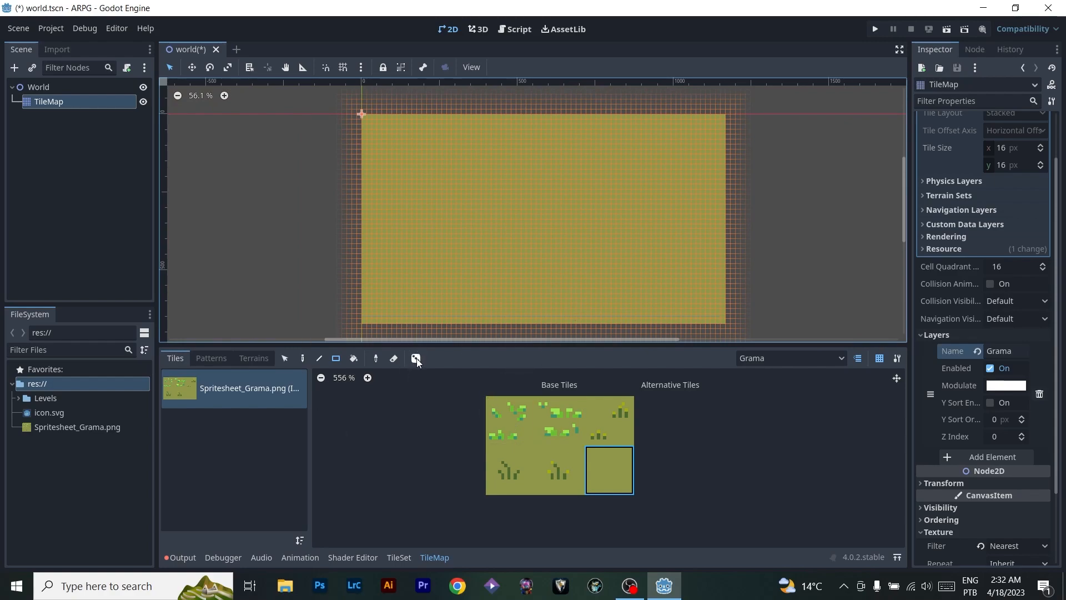
- Select the three dark grass tuft tiles together in the atlas, leaving out the plain and bright green ones
{"action": "left_click_drag", "start_coordinate": [496, 417], "coordinate": [562, 416]}
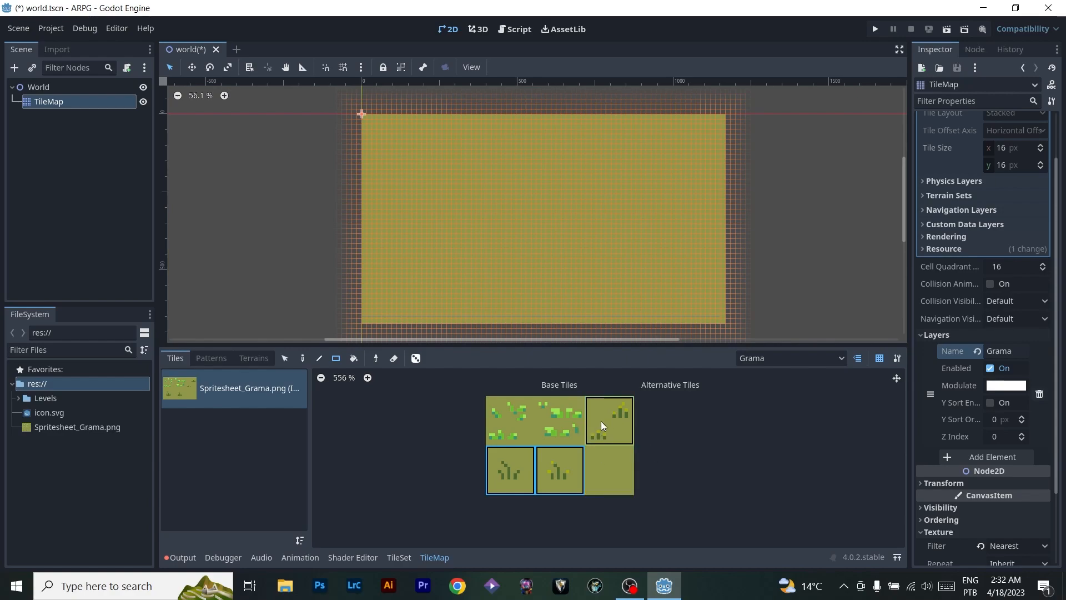
{"action": "left_click", "coordinate": [604, 471]}
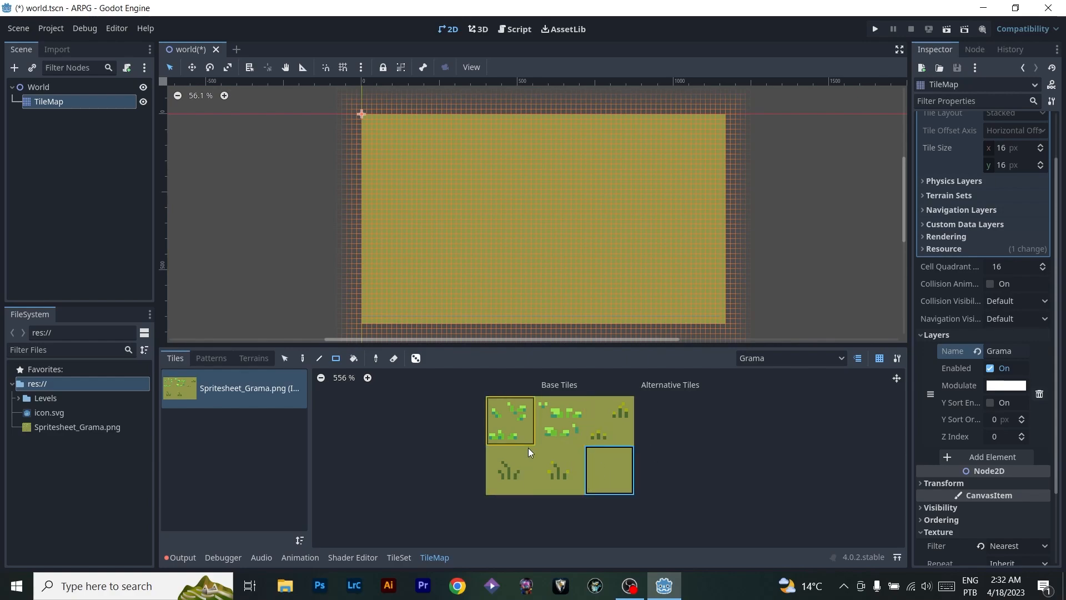
{"action": "left_click", "coordinate": [609, 421]}
{"action": "left_click_drag", "start_coordinate": [559, 464], "coordinate": [498, 478], "text": "shift"}
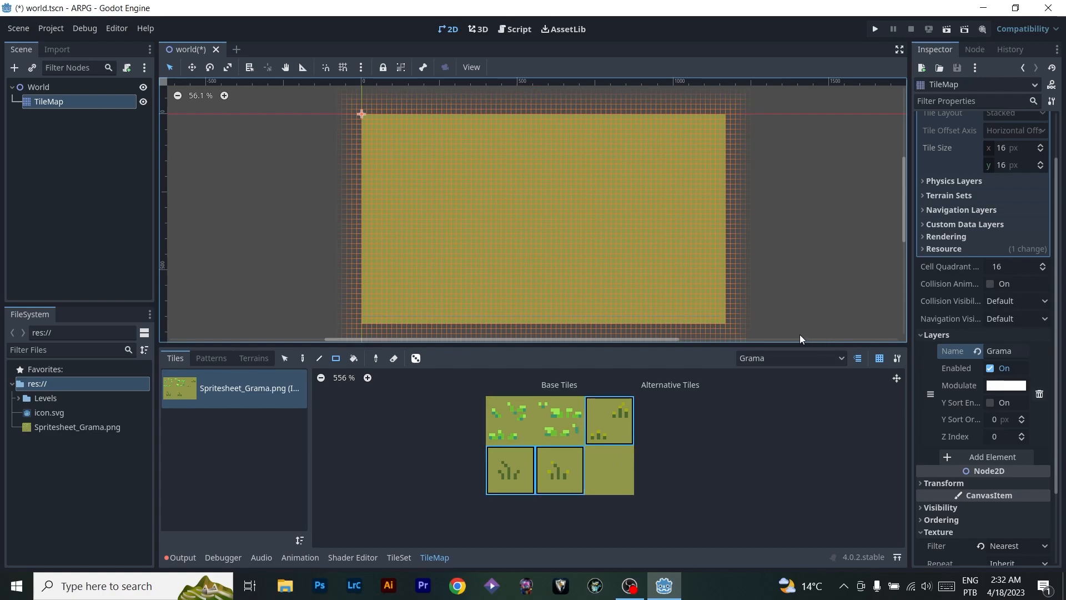
- Add a second layer to the TileMap and name it Grama Detalhada
{"action": "scroll", "coordinate": [1029, 382], "scroll_direction": "down", "scroll_amount": 2}
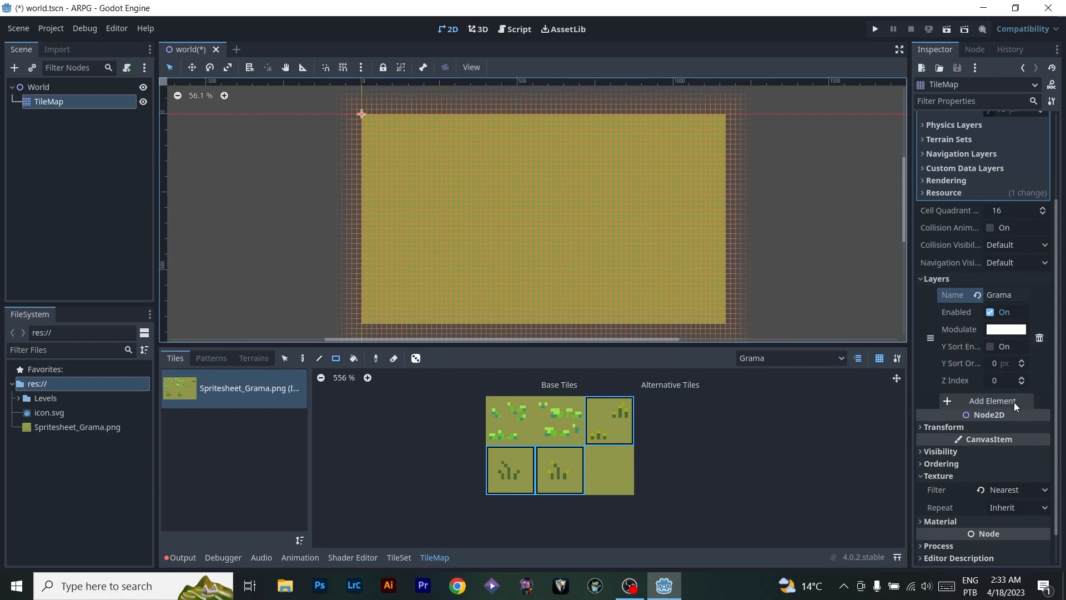
{"action": "left_click", "coordinate": [976, 401]}
{"action": "left_click", "coordinate": [996, 402]}
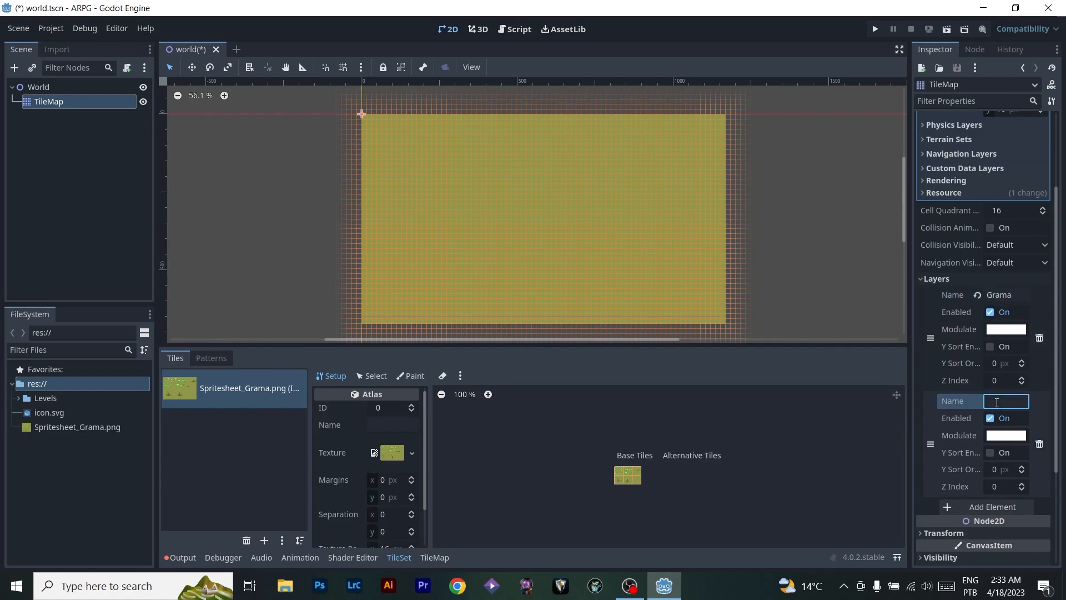
{"action": "type", "text": "Grama De"}
{"action": "type", "text": "talhada"}
- On the Grama Detalhada layer, randomly scatter the selected tuft tiles over the viewport rectangle with Scattering set to 100
{"action": "left_click", "coordinate": [438, 556]}
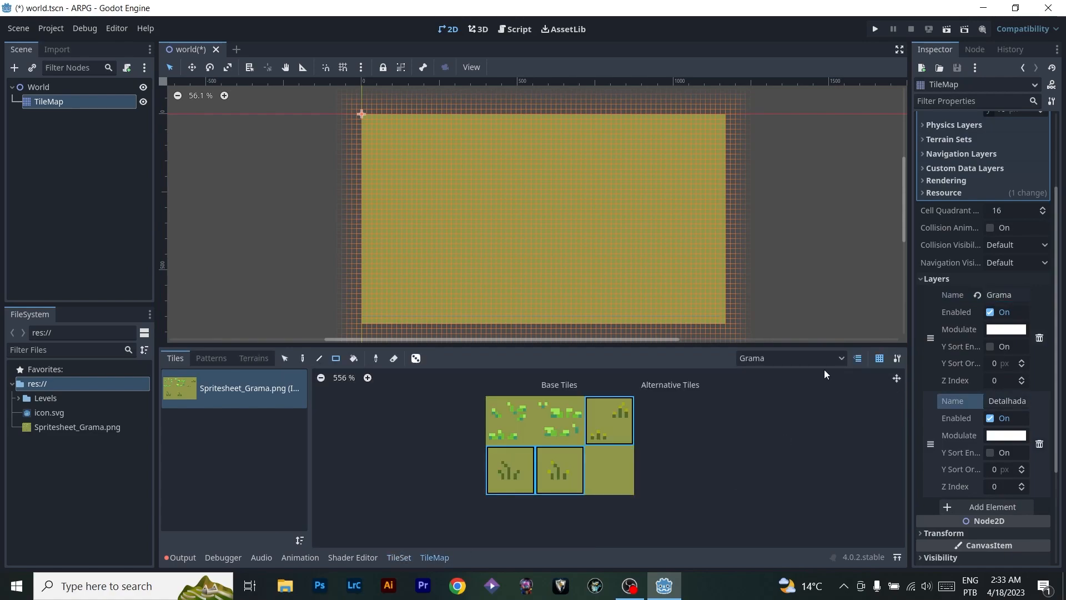
{"action": "left_click", "coordinate": [801, 356]}
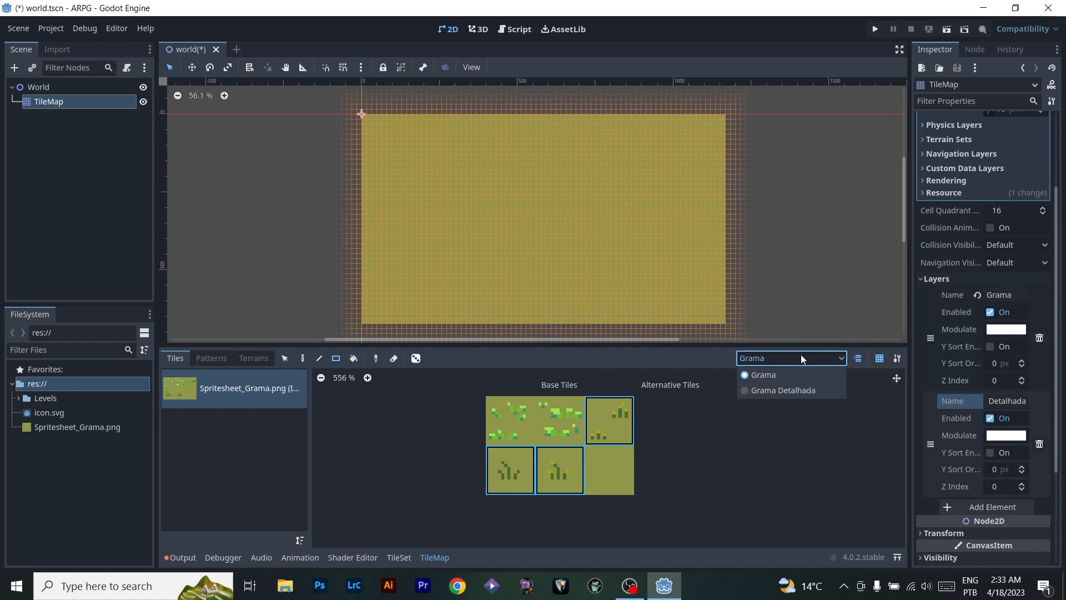
{"action": "left_click", "coordinate": [776, 391]}
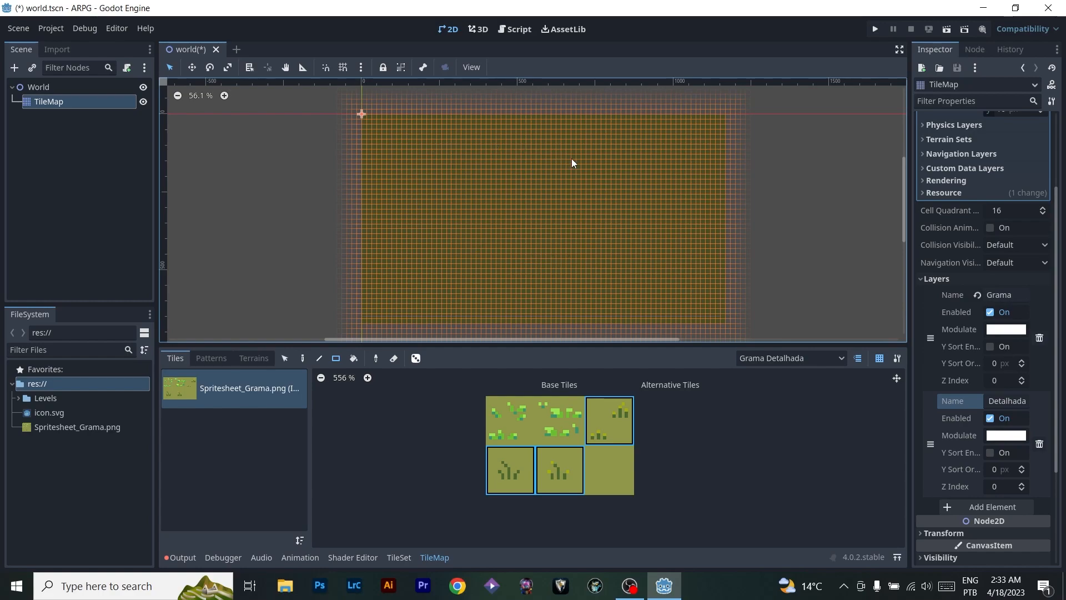
{"action": "scroll", "coordinate": [498, 166], "scroll_direction": "up", "scroll_amount": 4}
{"action": "scroll", "coordinate": [515, 166], "scroll_direction": "down", "scroll_amount": 2}
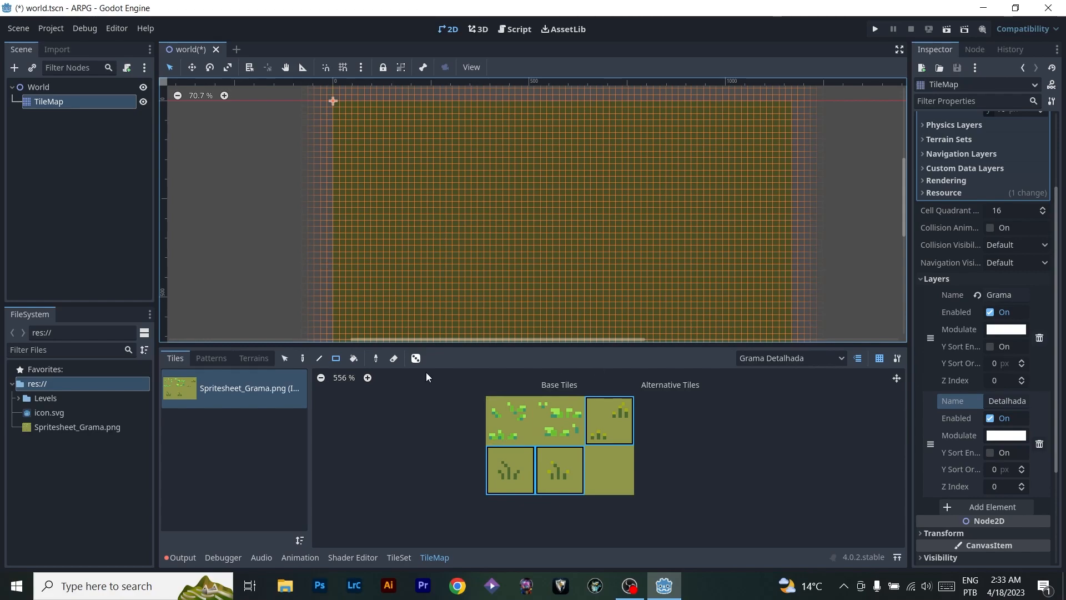
{"action": "left_click", "coordinate": [417, 359]}
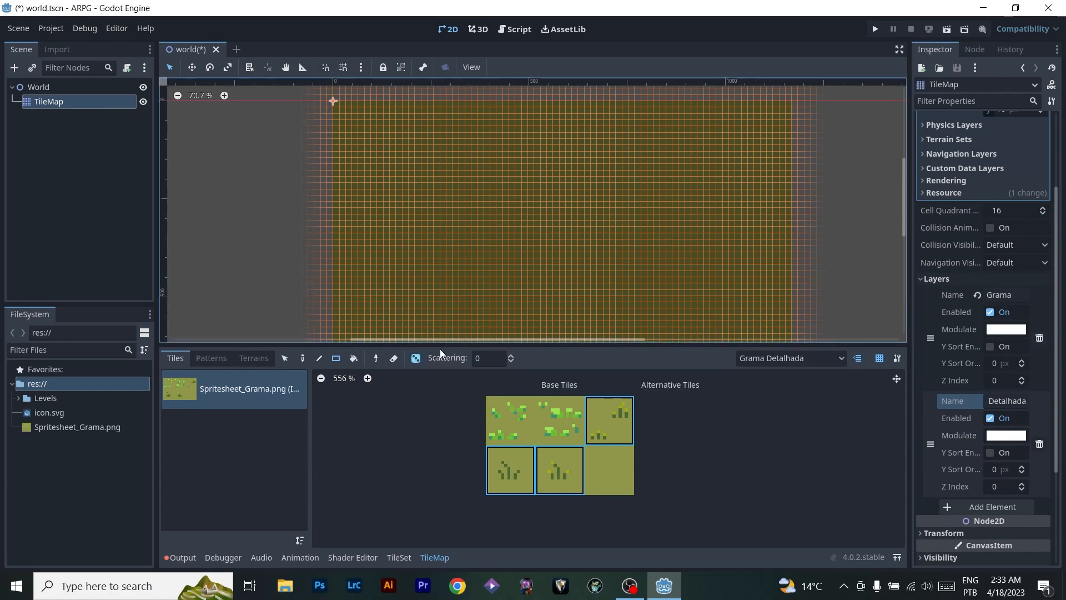
{"action": "left_click", "coordinate": [481, 358]}
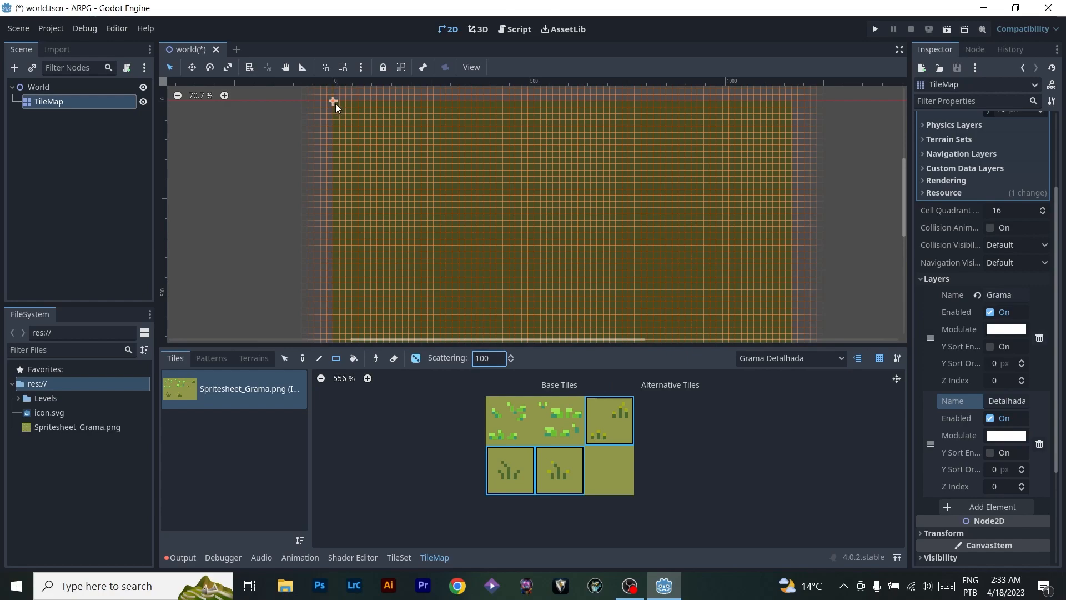
{"action": "left_click_drag", "start_coordinate": [333, 102], "coordinate": [789, 341]}
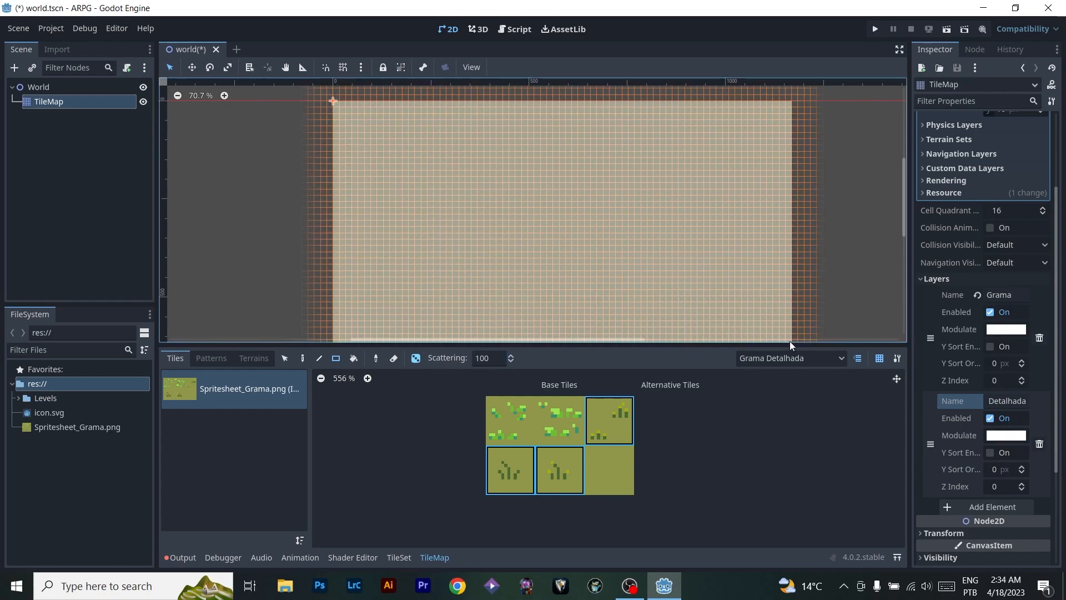
- Examine the scattered grass details across the map, both up close and as a whole
{"action": "scroll", "coordinate": [564, 207], "scroll_direction": "up", "scroll_amount": 10}
{"action": "scroll", "coordinate": [558, 193], "scroll_direction": "down", "scroll_amount": 10}
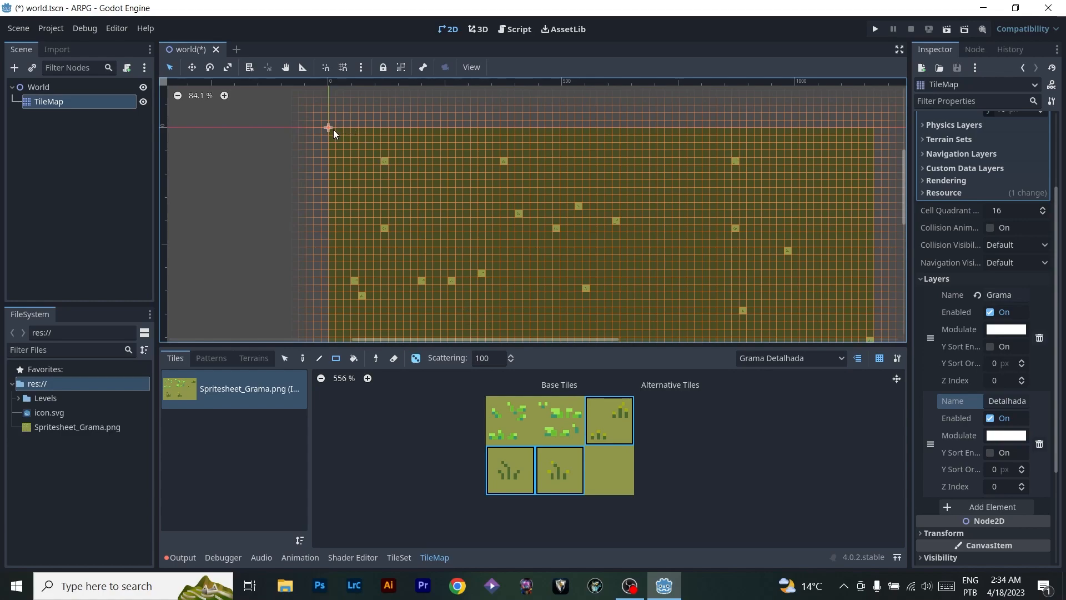
{"action": "scroll", "coordinate": [481, 226], "scroll_direction": "up", "scroll_amount": 8}
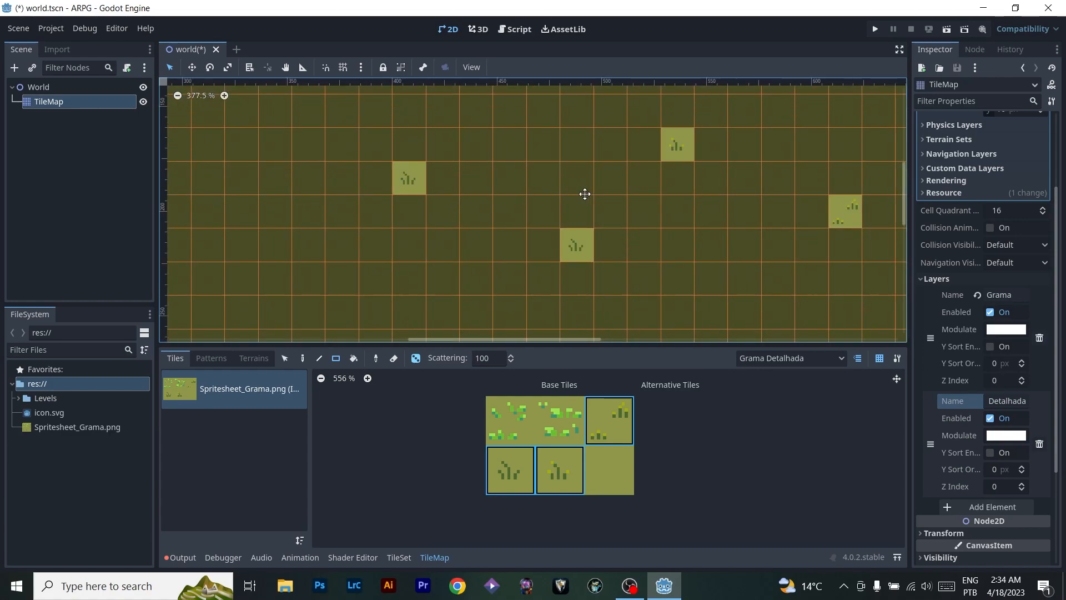
{"action": "middle_click_drag", "start_coordinate": [588, 194], "coordinate": [471, 202]}
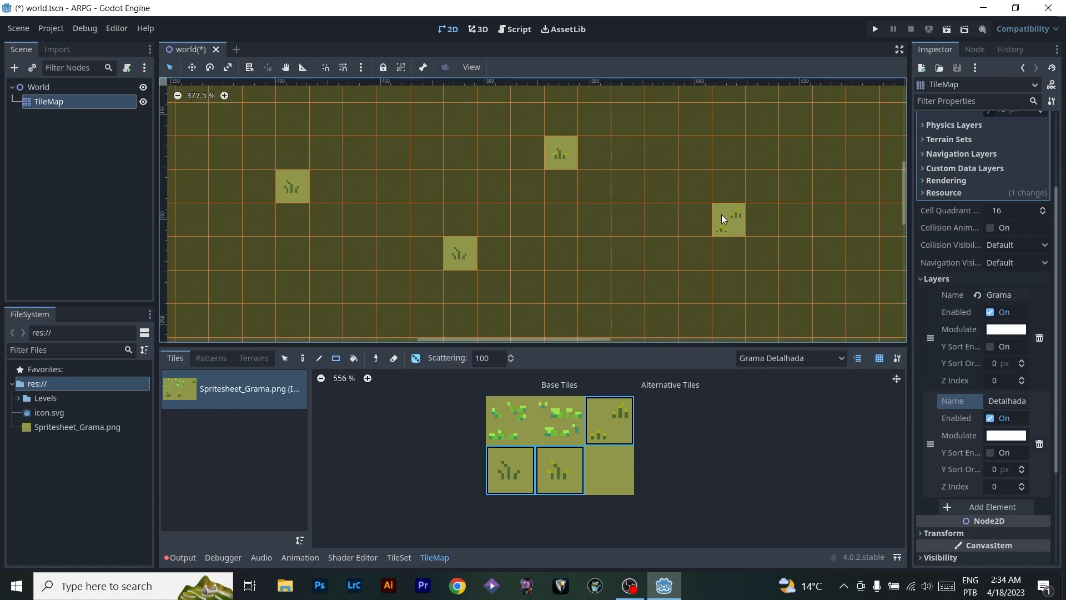
{"action": "scroll", "coordinate": [574, 227], "scroll_direction": "down", "scroll_amount": 15}
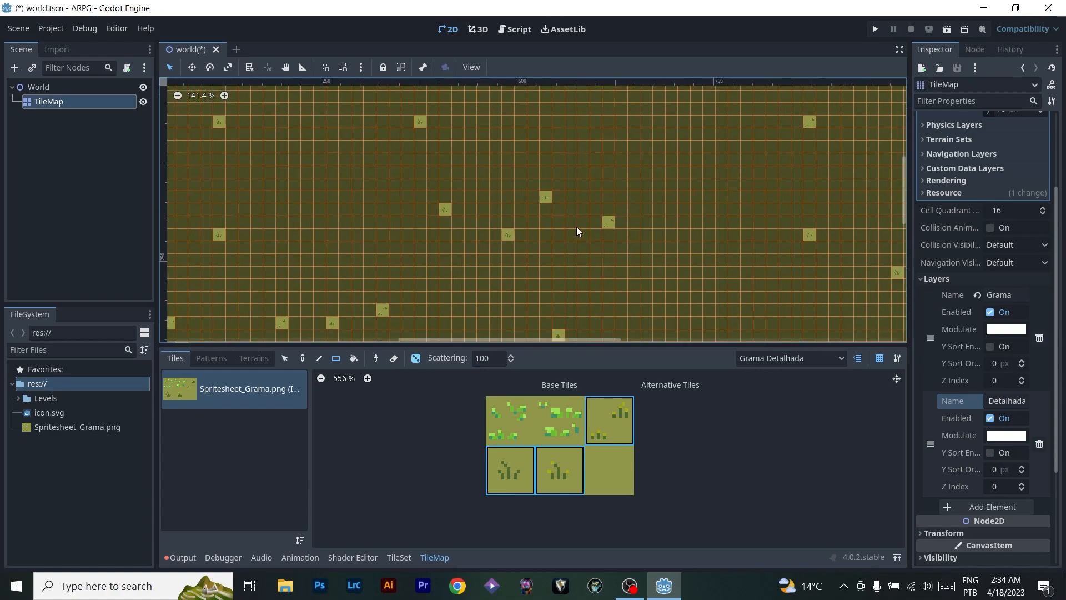
{"action": "middle_click_drag", "start_coordinate": [622, 258], "coordinate": [566, 215]}
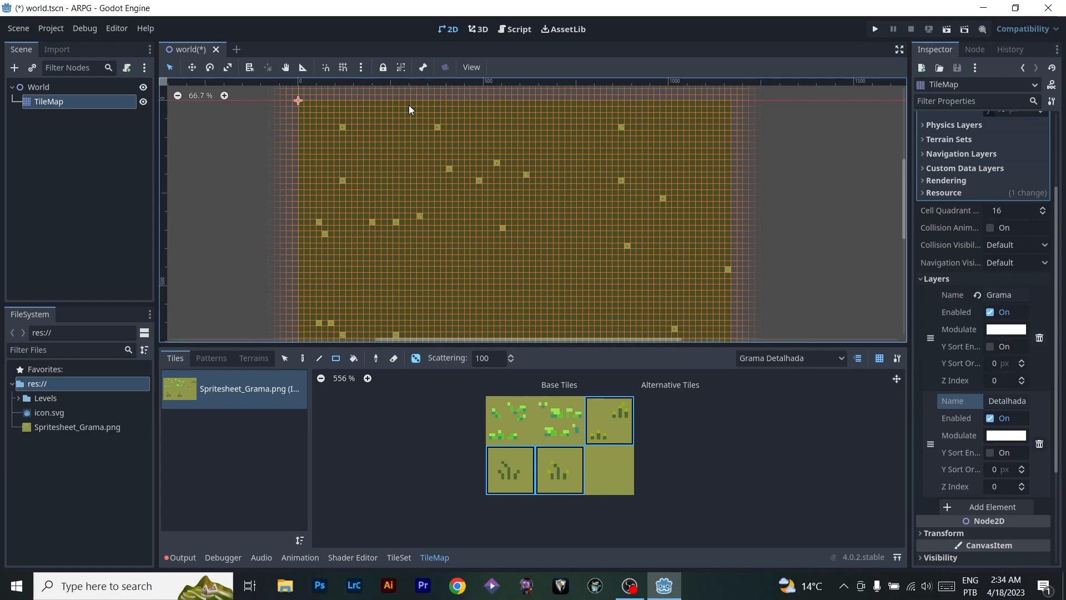
{"action": "left_click", "coordinate": [615, 434], "text": "shift"}
{"action": "scroll", "coordinate": [389, 172], "scroll_direction": "up", "scroll_amount": 5}
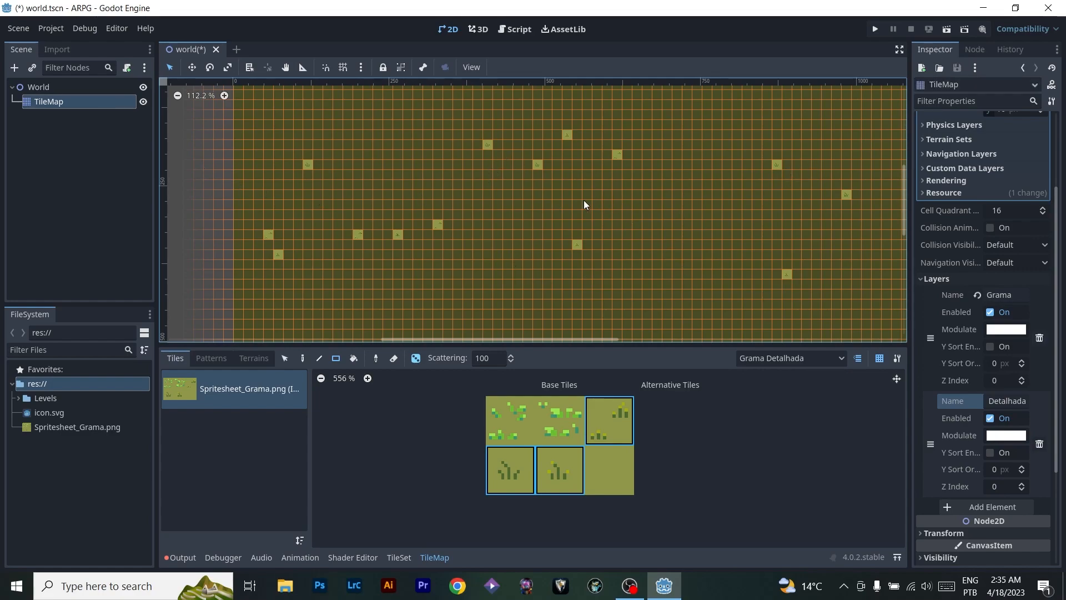
{"action": "scroll", "coordinate": [678, 208], "scroll_direction": "down", "scroll_amount": 4}
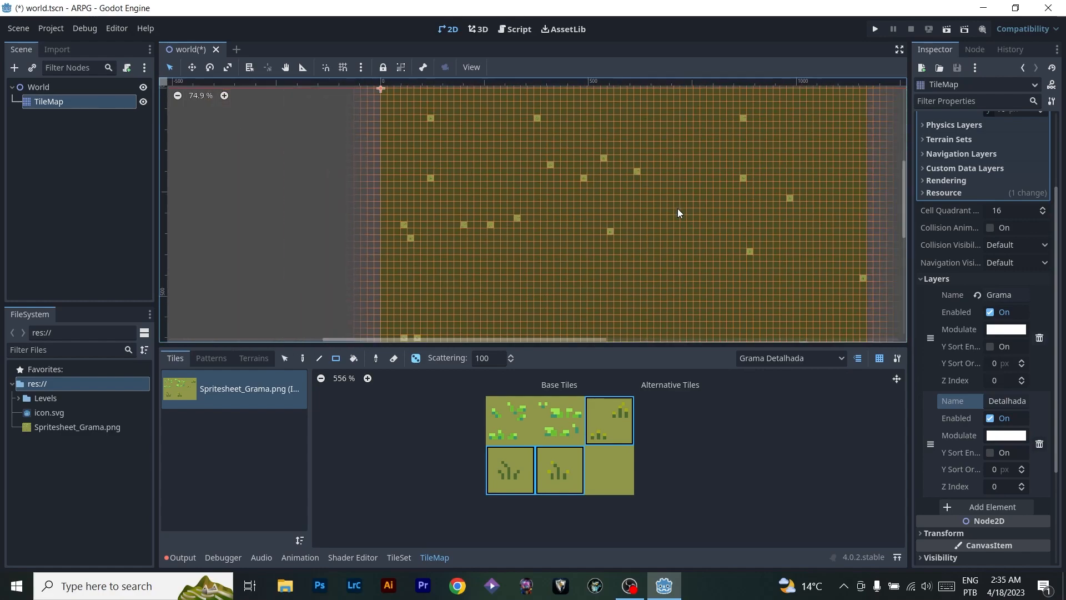
{"action": "middle_click_drag", "start_coordinate": [550, 234], "coordinate": [549, 202]}
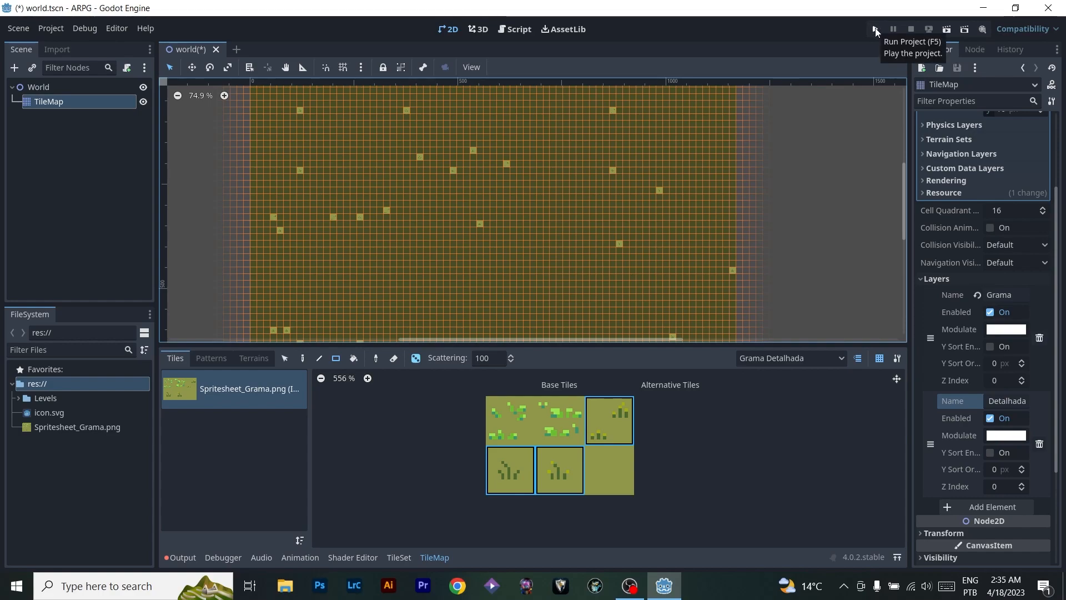
- Run the current scene and maximize the game window to check the grass map
{"action": "left_click", "coordinate": [948, 29]}
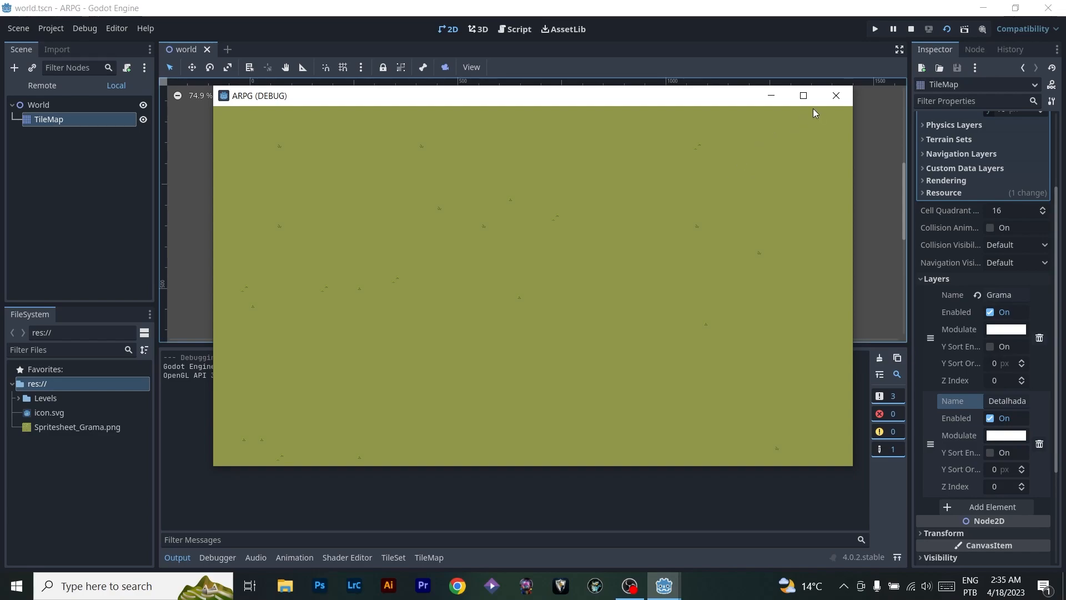
{"action": "left_click", "coordinate": [804, 95]}
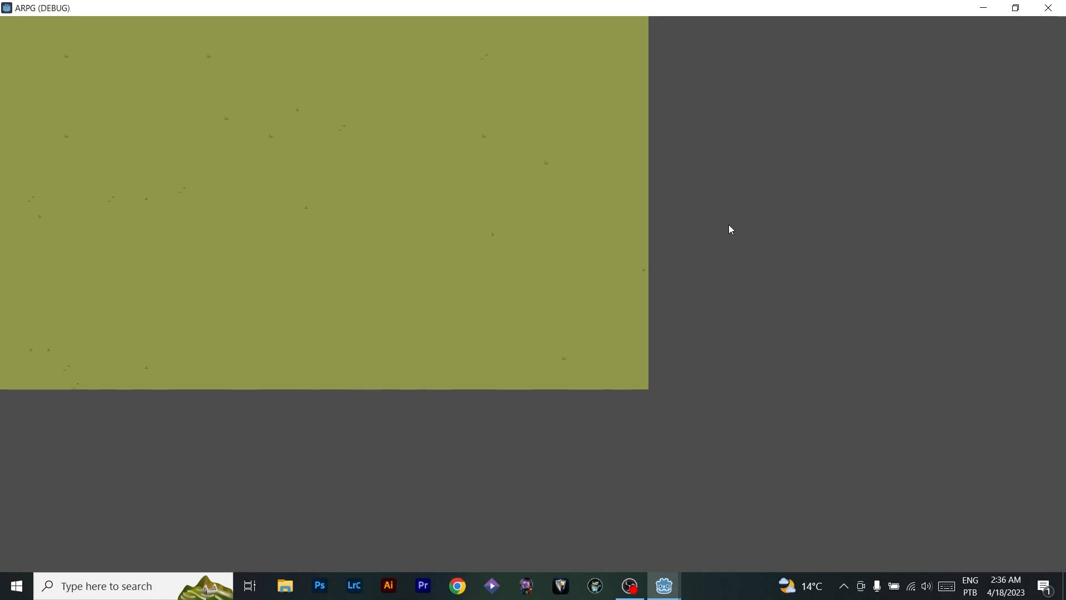
- Close the running game and, in the project's display window settings, set the viewport width to 1920 and height to 1080
{"action": "key", "text": "alt+F4"}
{"action": "left_click", "coordinate": [49, 29]}
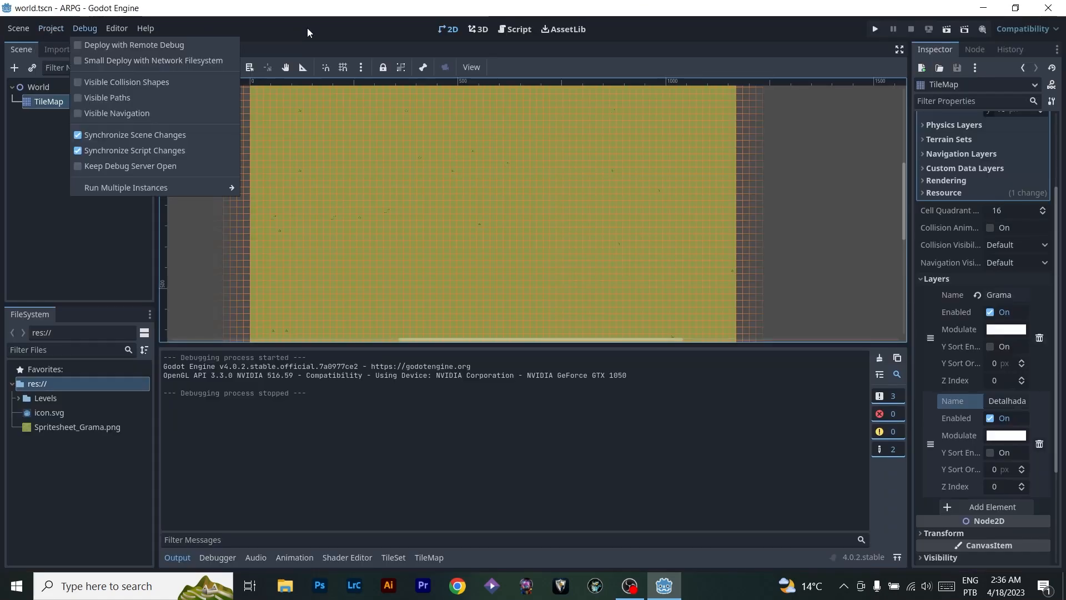
{"action": "left_click", "coordinate": [49, 48]}
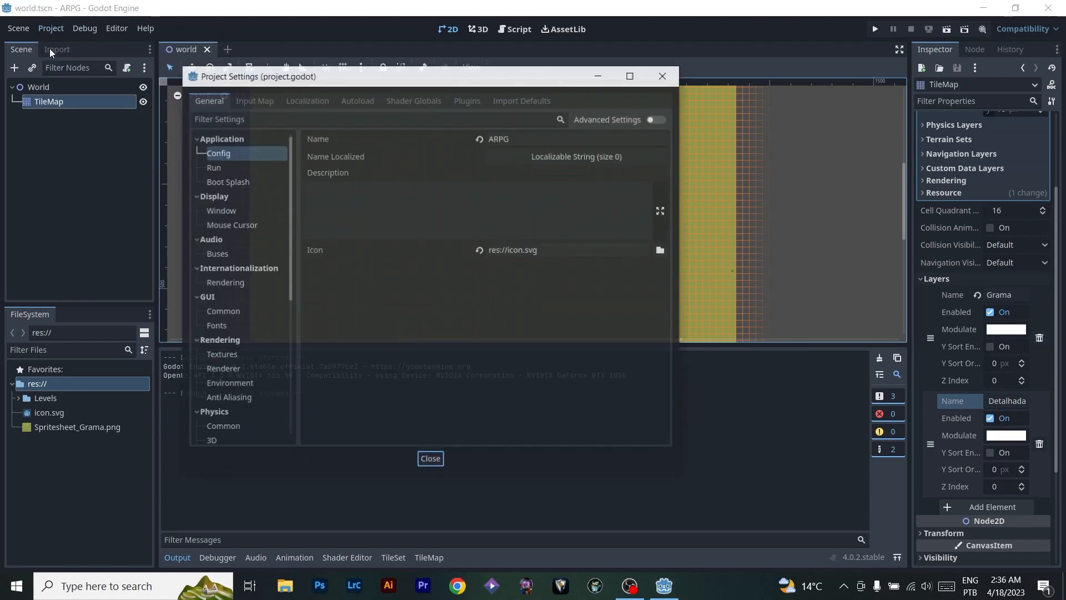
{"action": "left_click", "coordinate": [221, 211]}
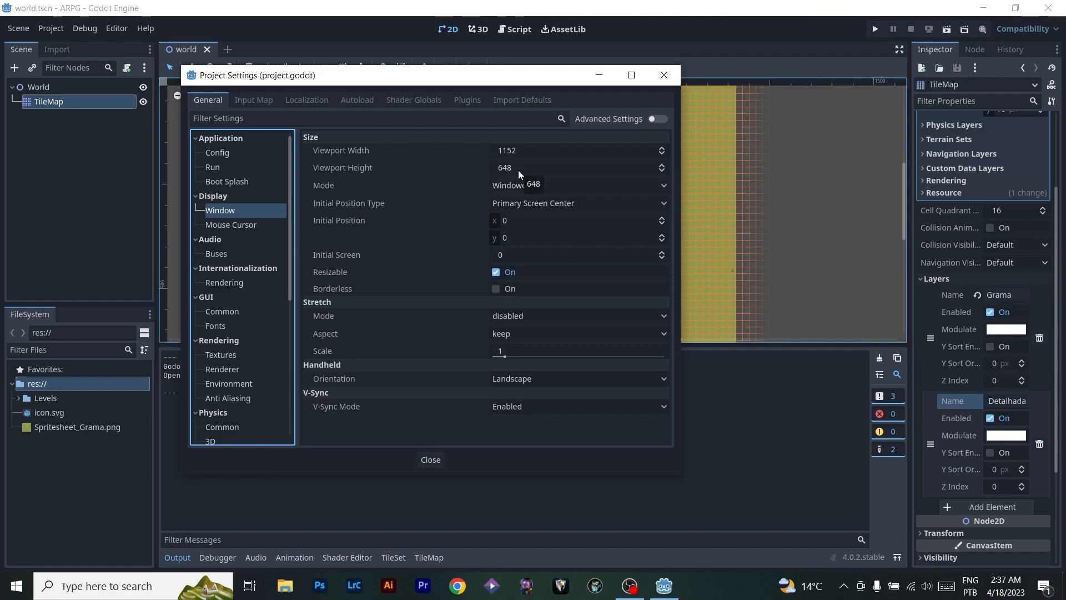
{"action": "left_click", "coordinate": [532, 150]}
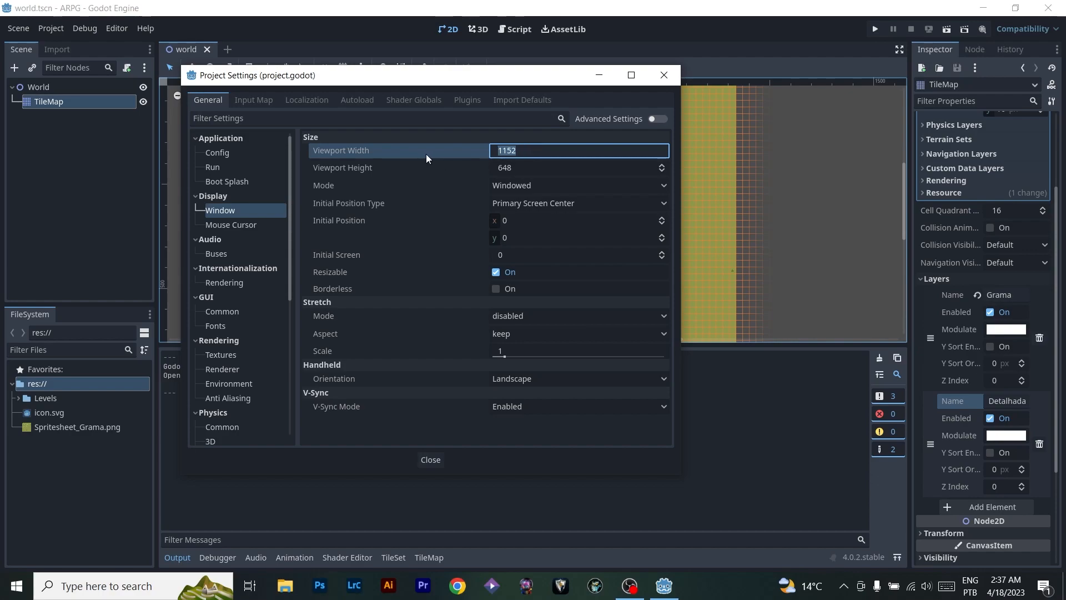
{"action": "type", "text": "1920"}
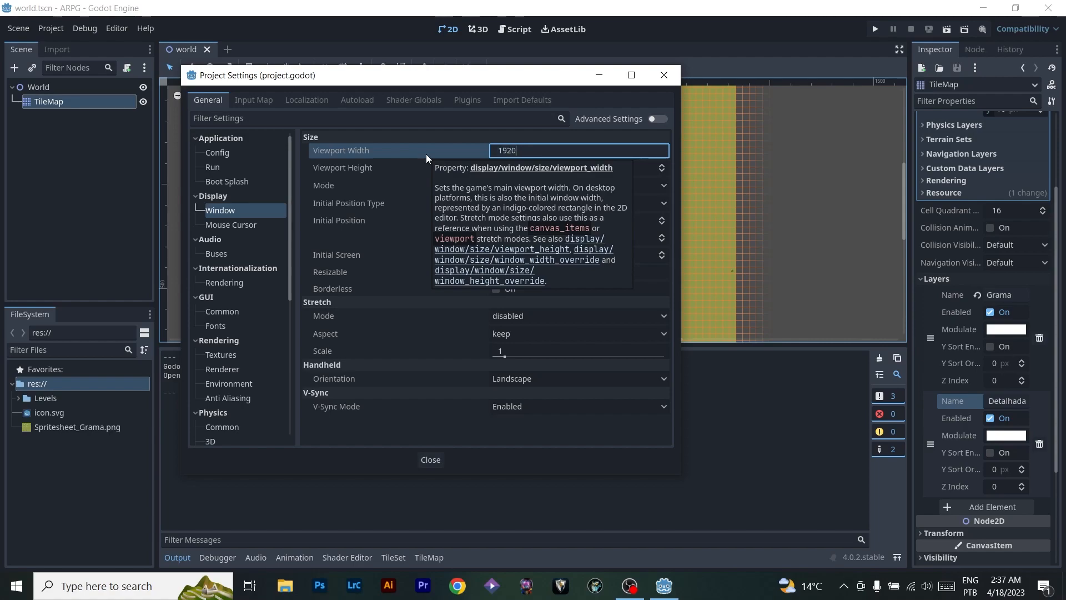
{"action": "left_click", "coordinate": [541, 167]}
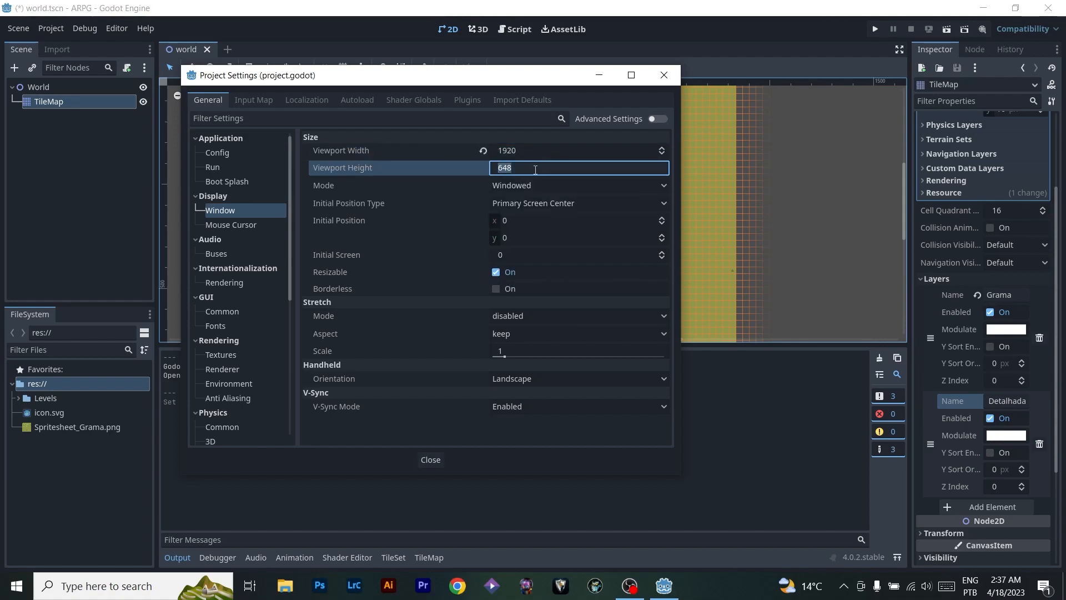
{"action": "type", "text": "1080"}
- Divide both viewport dimensions by 4, giving a width of 480 and a height of 270
{"action": "left_click", "coordinate": [538, 150]}
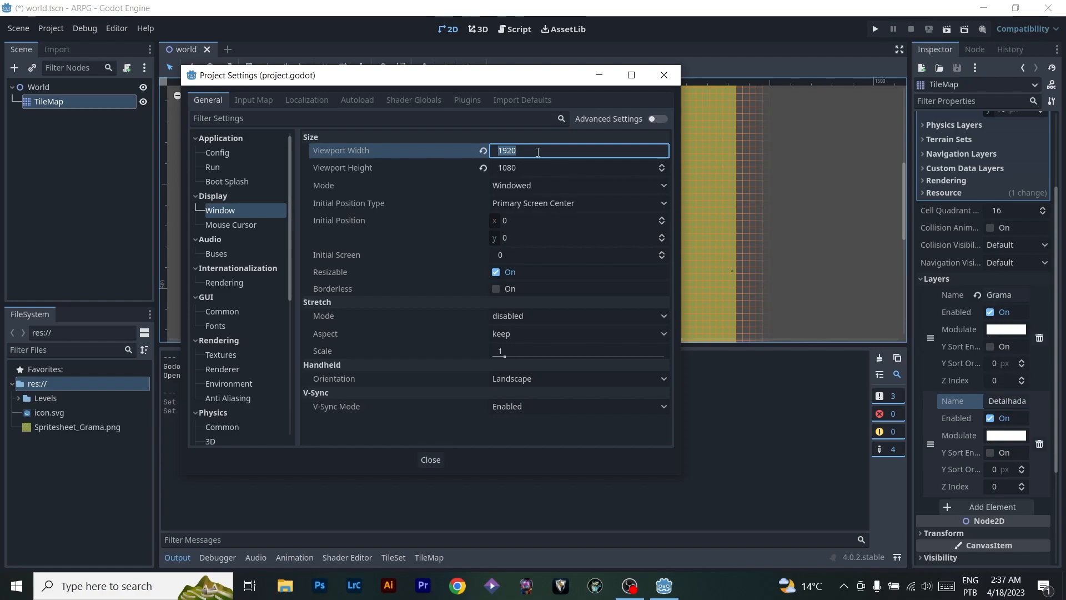
{"action": "left_click", "coordinate": [539, 152]}
{"action": "type", "text": "/4"}
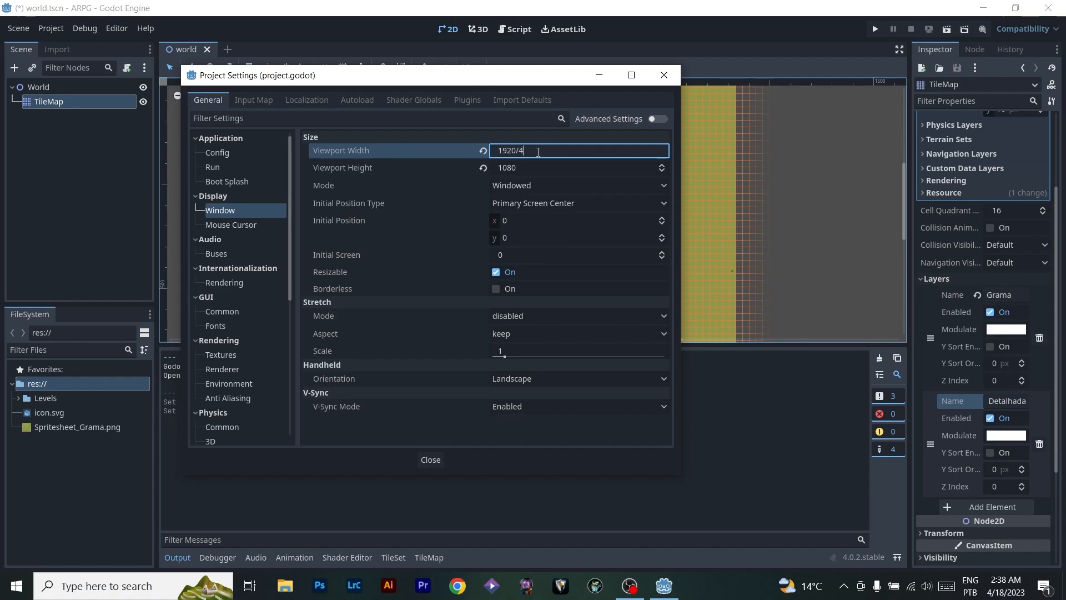
{"action": "left_click", "coordinate": [545, 168]}
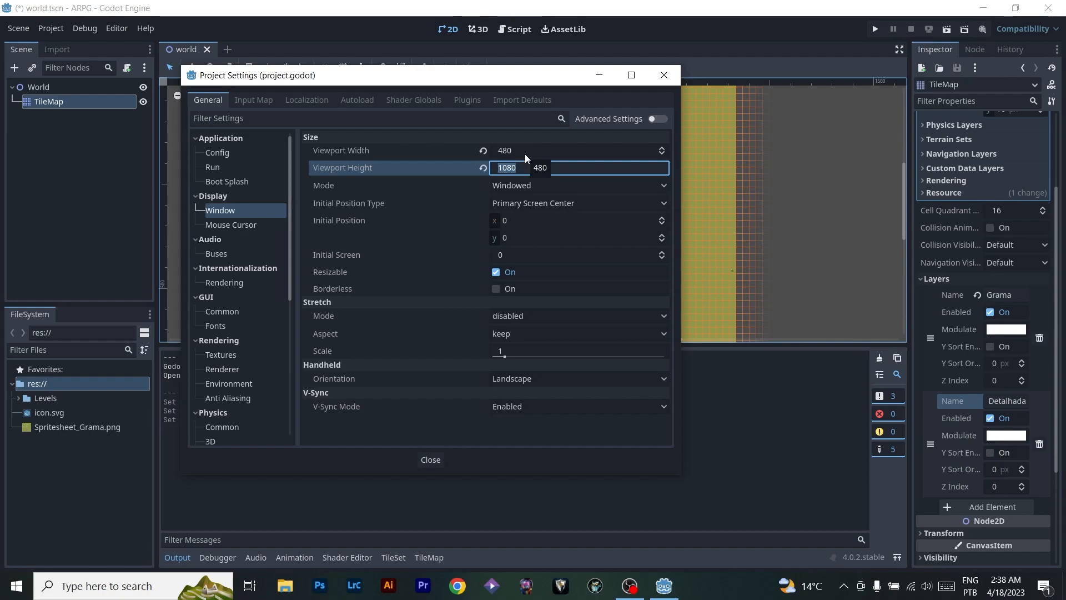
{"action": "type", "text": "/4"}
{"action": "key", "text": "Return"}
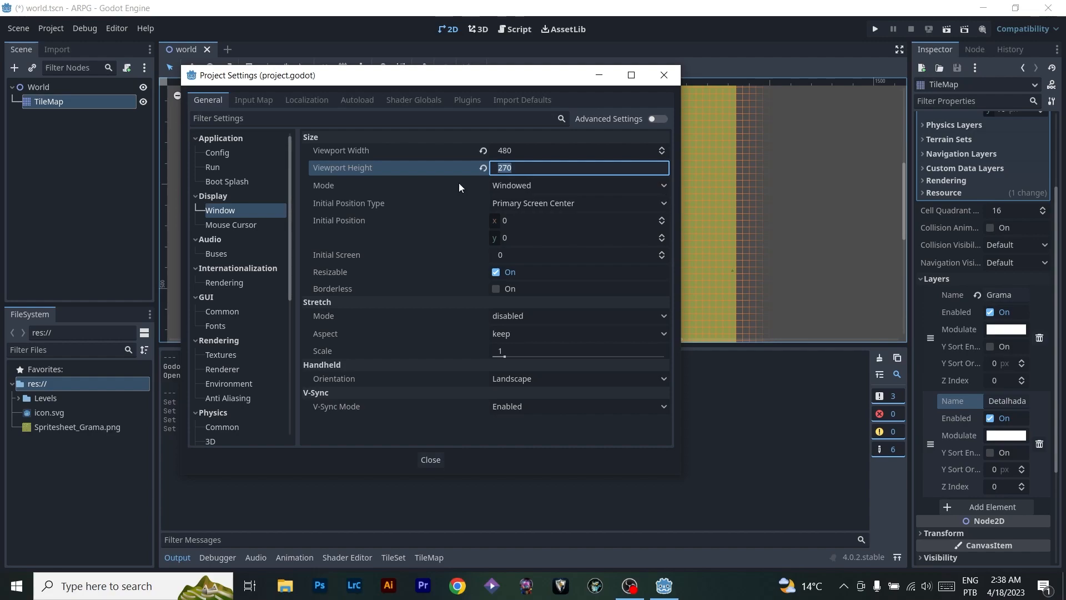
- Set the window's Stretch Mode to canvas_items and review the neighbouring window mode and aspect options
{"action": "left_click", "coordinate": [522, 187]}
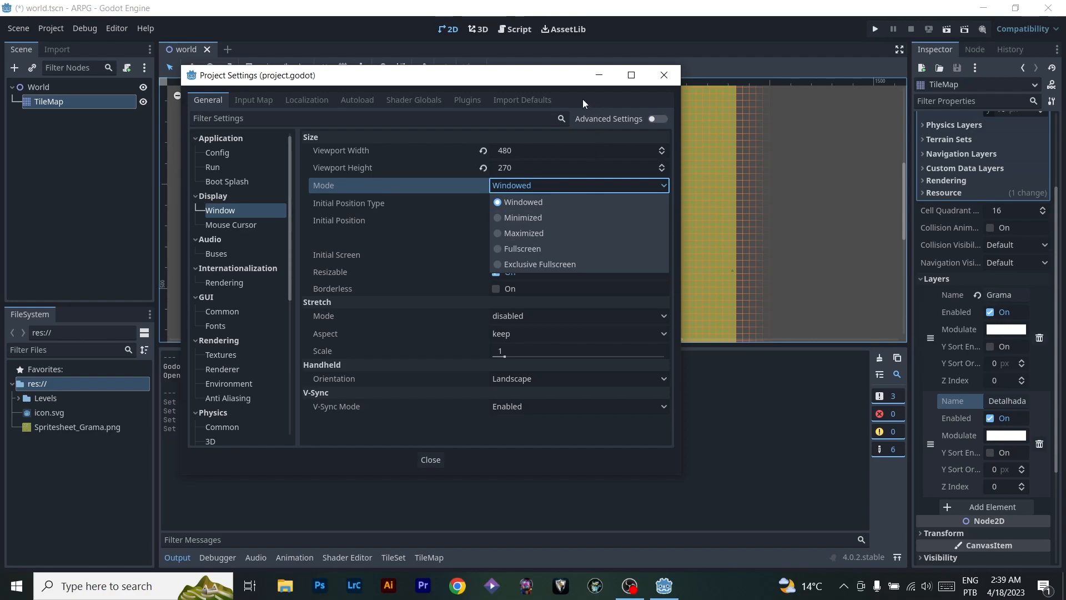
{"action": "left_click", "coordinate": [508, 78]}
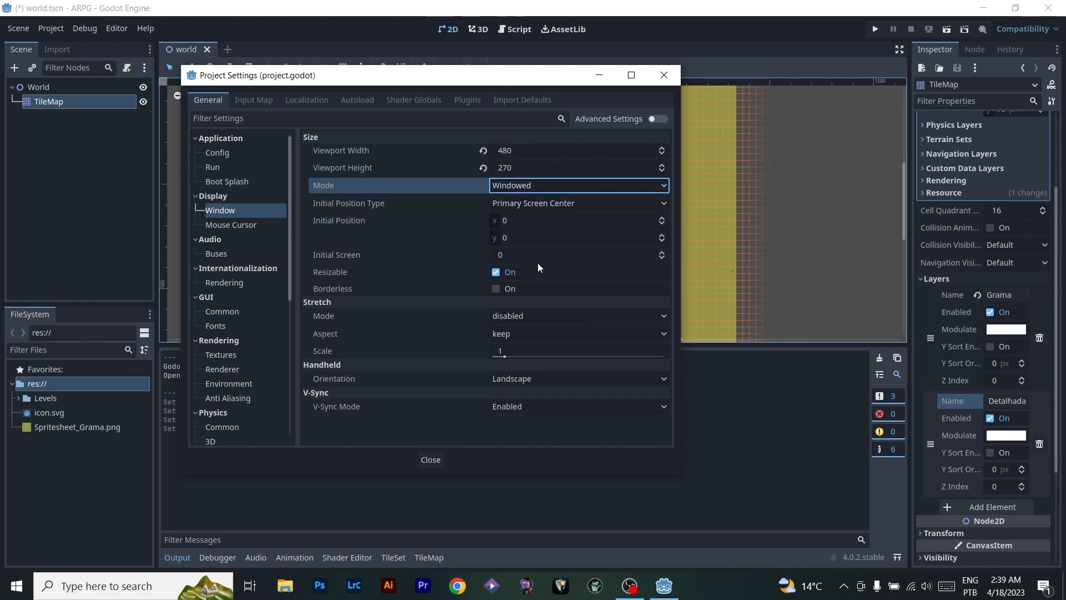
{"action": "left_click", "coordinate": [520, 316]}
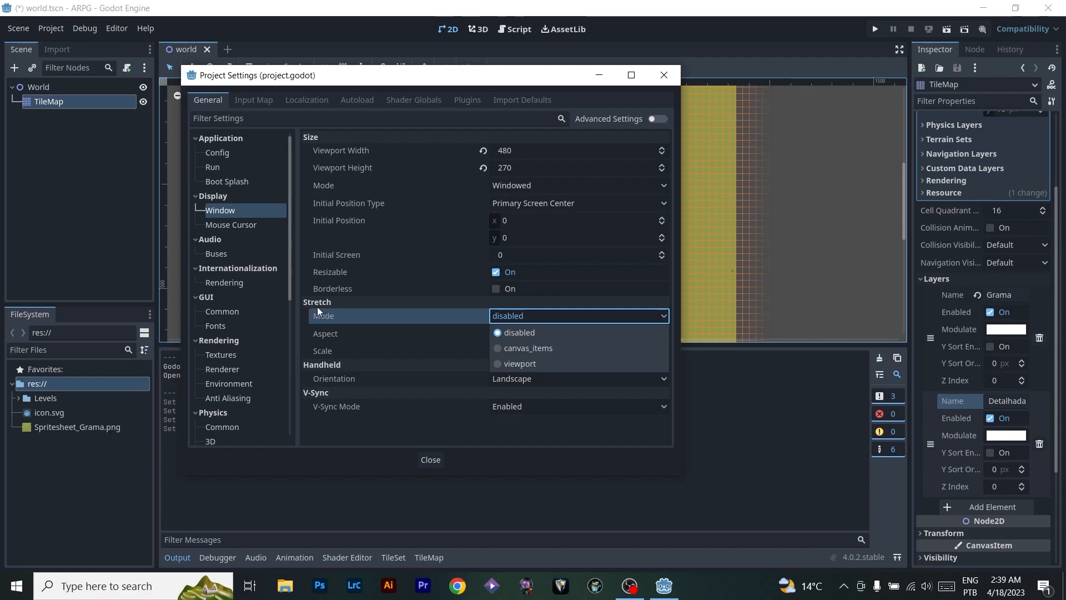
{"action": "left_click", "coordinate": [565, 349]}
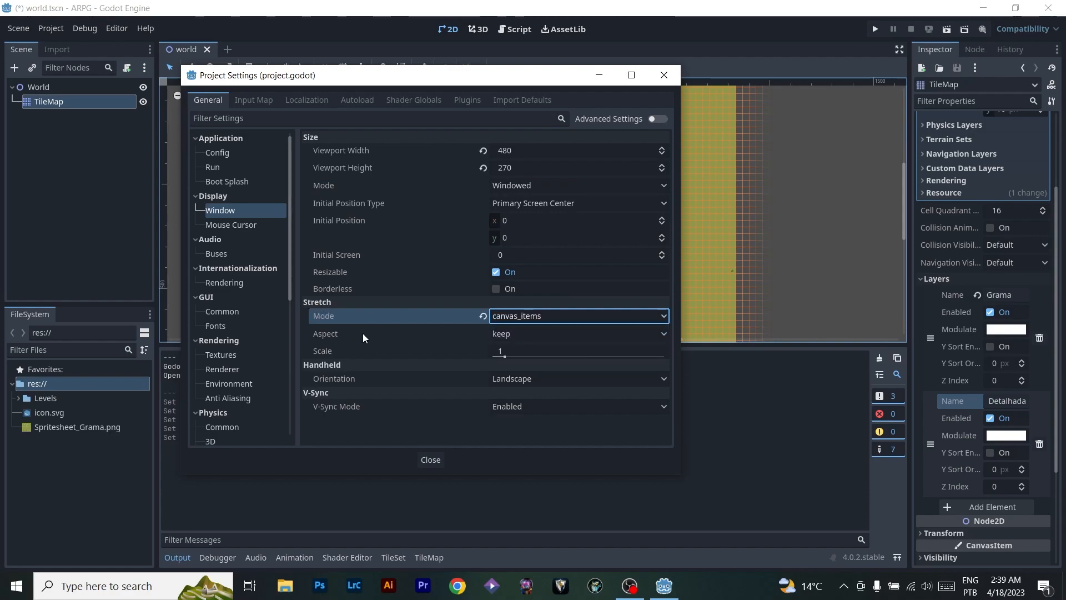
{"action": "left_click", "coordinate": [565, 335]}
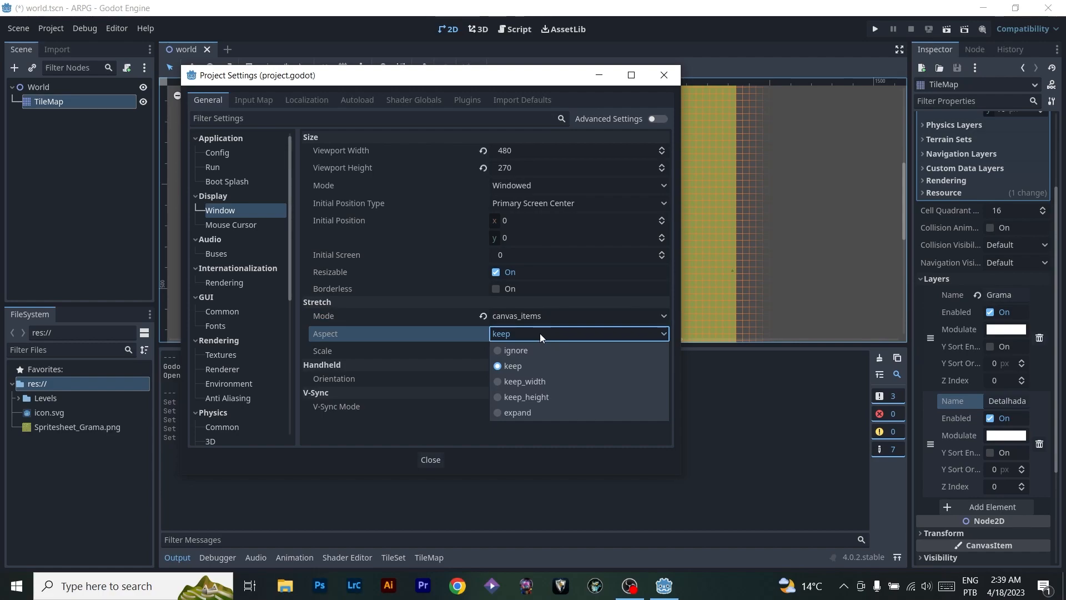
{"action": "left_click", "coordinate": [539, 333]}
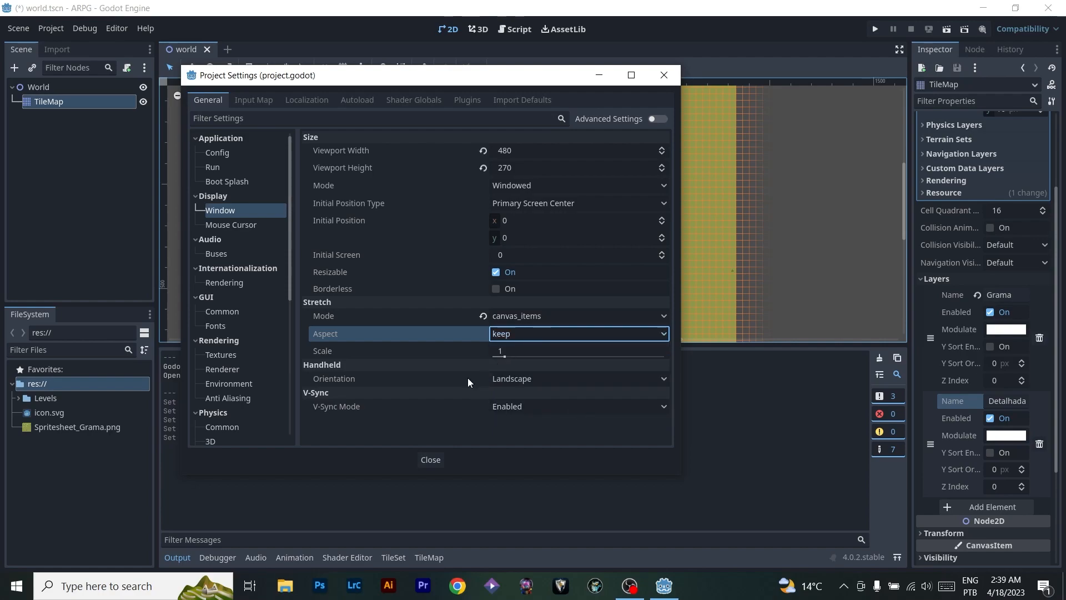
{"action": "left_click", "coordinate": [577, 380]}
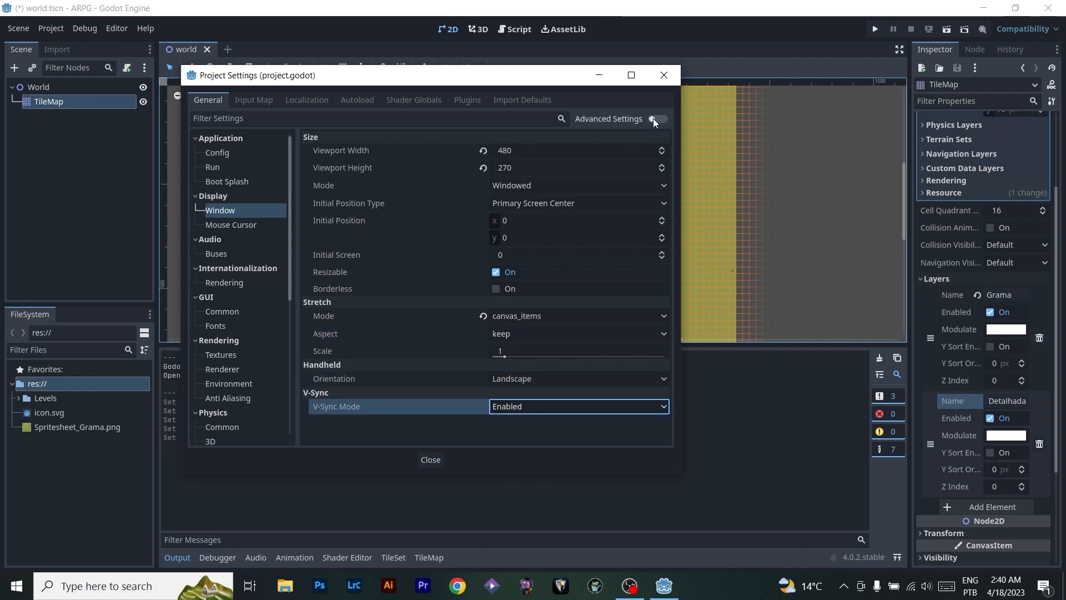
- Turn on Advanced Settings, look over the window size override options, and close the project settings
{"action": "left_click", "coordinate": [658, 118]}
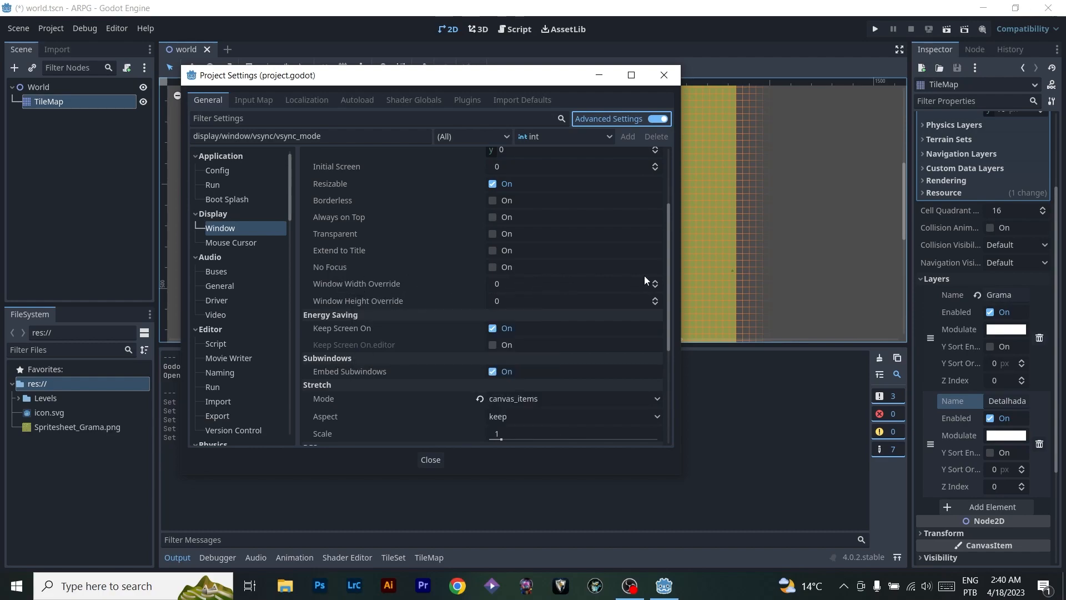
{"action": "left_click_drag", "start_coordinate": [668, 284], "coordinate": [673, 225]}
{"action": "left_click", "coordinate": [513, 390]}
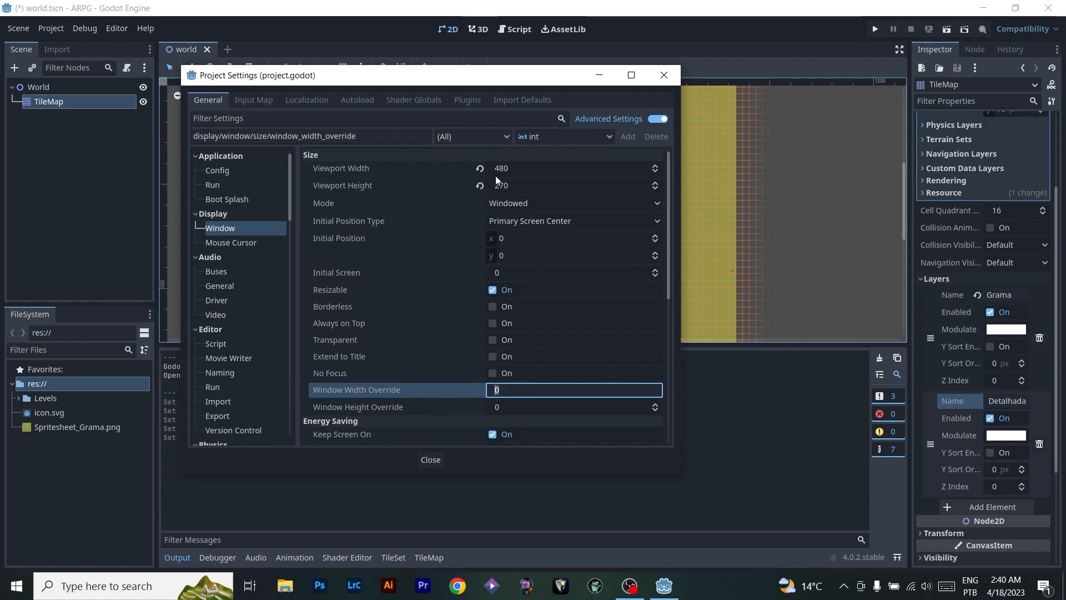
{"action": "left_click", "coordinate": [438, 458]}
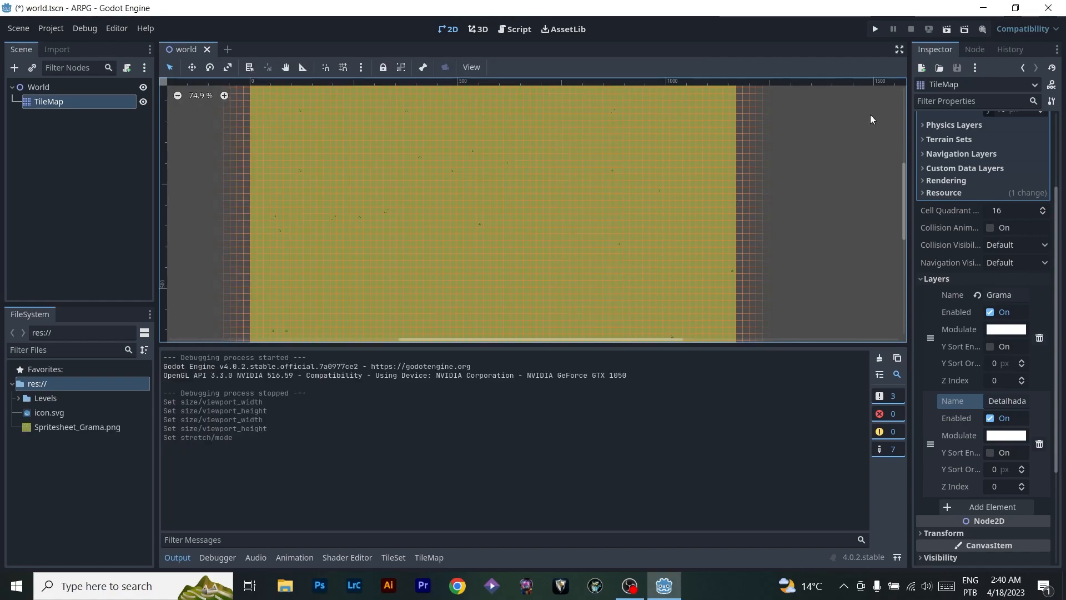
- Run the project, maximize the game window to check the scaling of the grass map, and close the game
{"action": "left_click", "coordinate": [876, 28]}
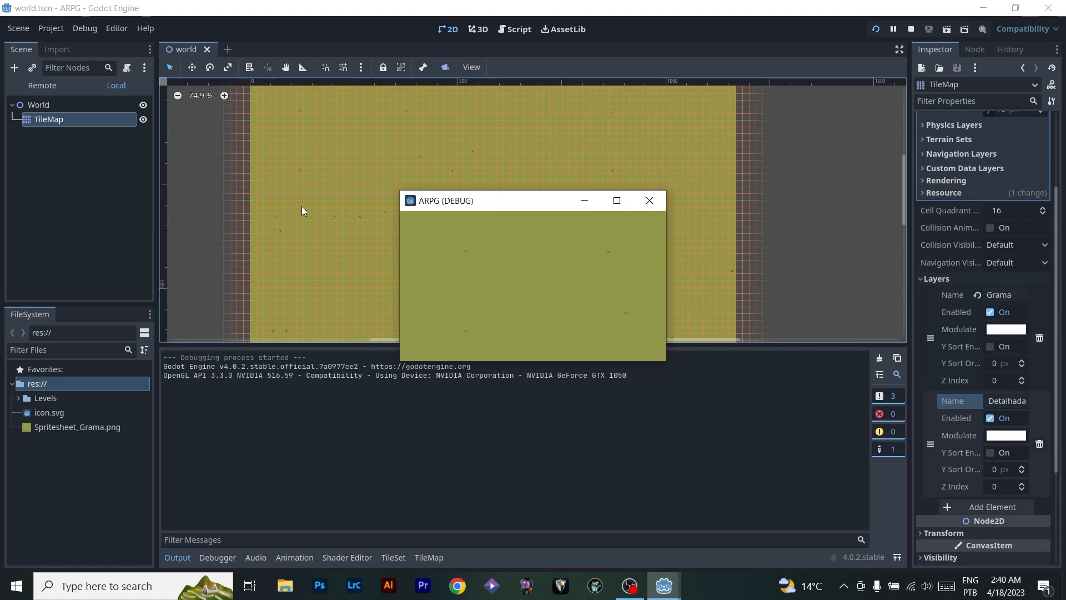
{"action": "left_click", "coordinate": [616, 200]}
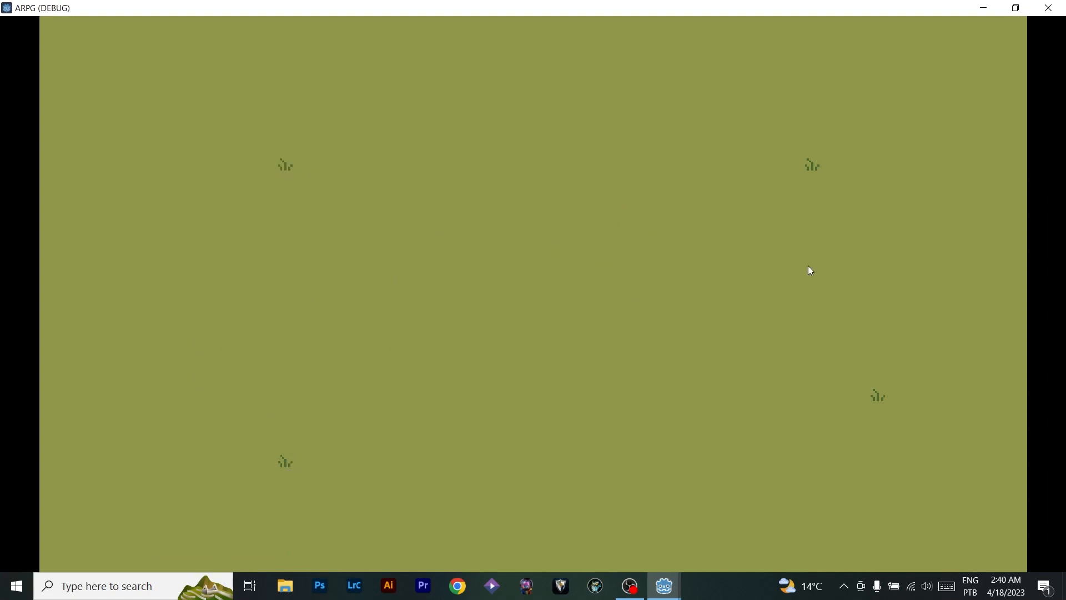
{"action": "left_click", "coordinate": [1049, 8]}
- Set the Window Width Override to 1920 and Window Height Override to 1080 in the project settings, and run the project
{"action": "left_click", "coordinate": [51, 28]}
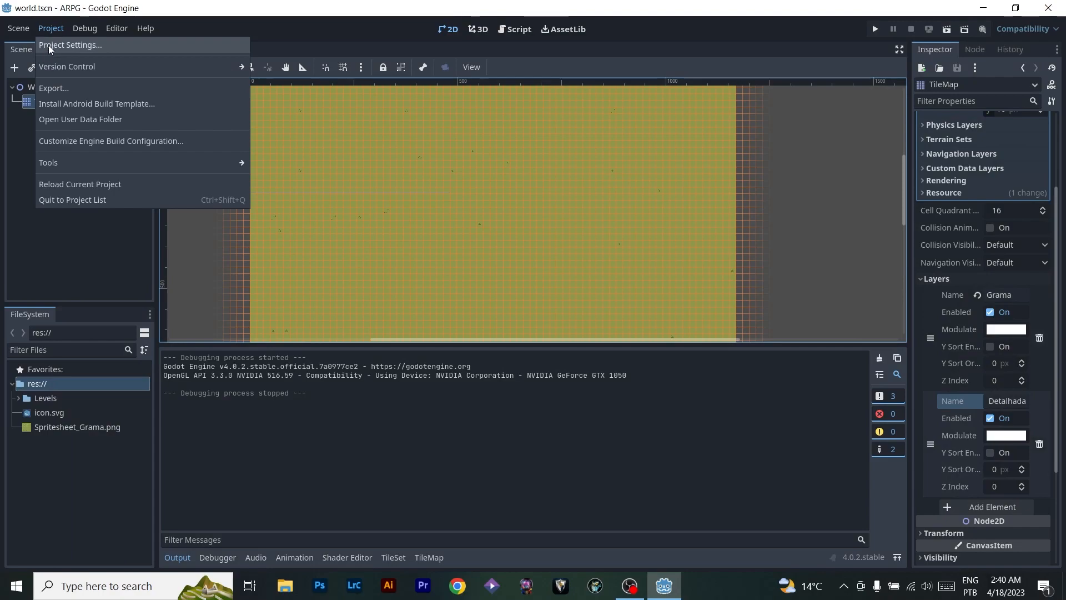
{"action": "left_click", "coordinate": [49, 45]}
{"action": "left_click", "coordinate": [522, 390]}
{"action": "type", "text": "41"}
{"action": "key", "text": "BackSpace"}
{"action": "key", "text": "BackSpace"}
{"action": "type", "text": "1920"}
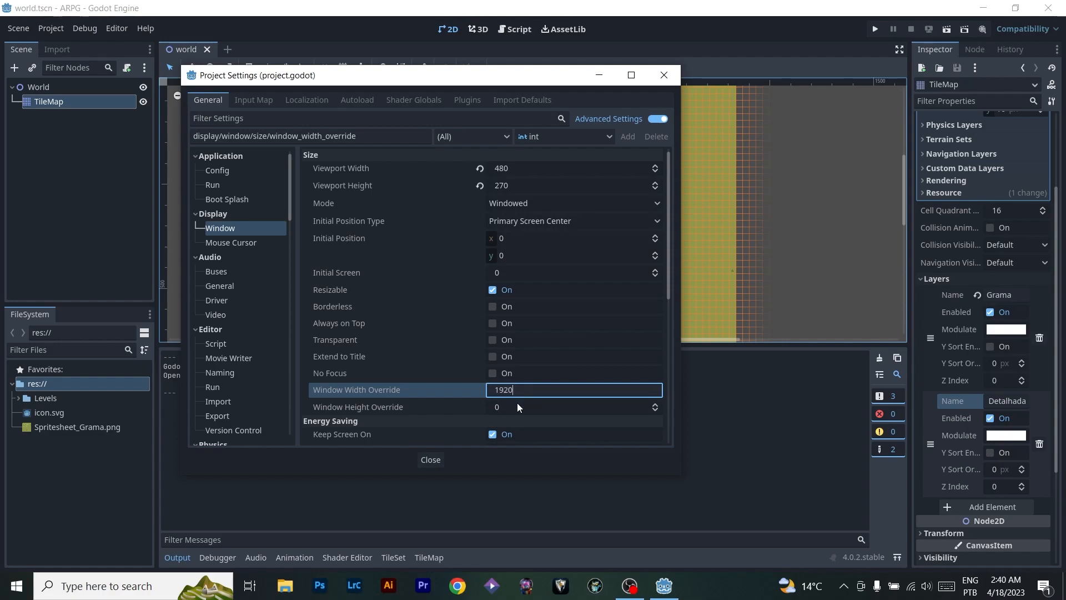
{"action": "left_click", "coordinate": [517, 406]}
{"action": "type", "text": "1080"}
{"action": "left_click", "coordinate": [433, 459]}
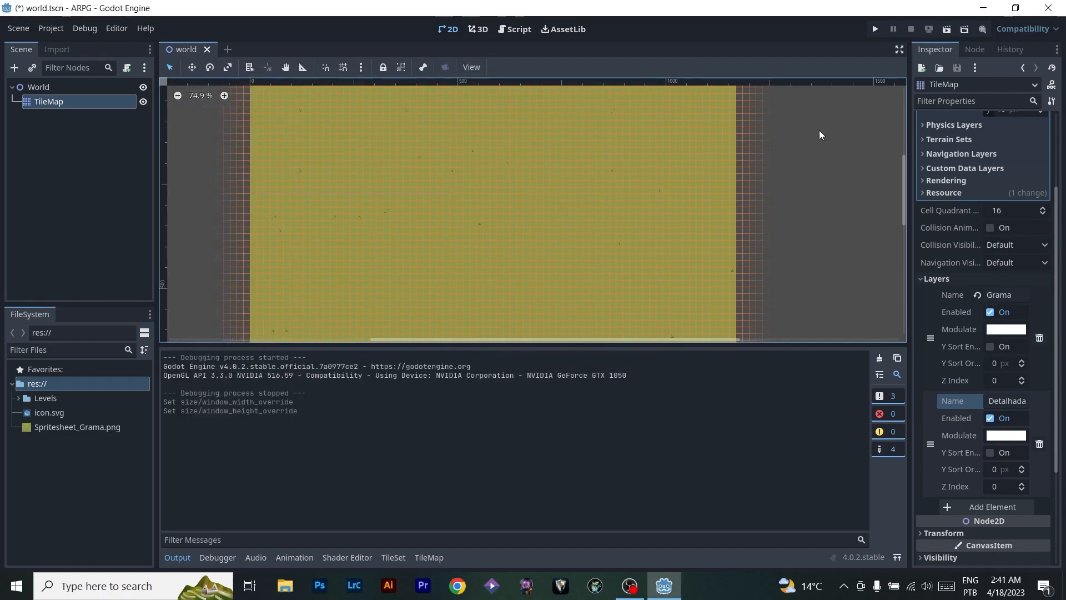
{"action": "left_click", "coordinate": [875, 28]}
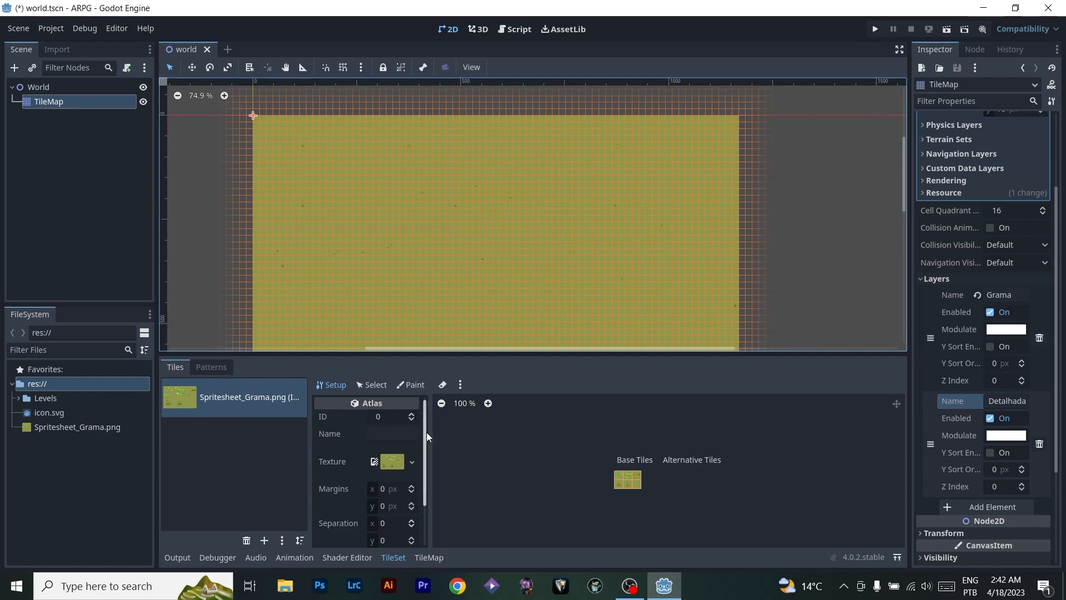
- Widen the TileSet atlas properties area and the Inspector dock
{"action": "left_click_drag", "start_coordinate": [425, 432], "coordinate": [465, 431]}
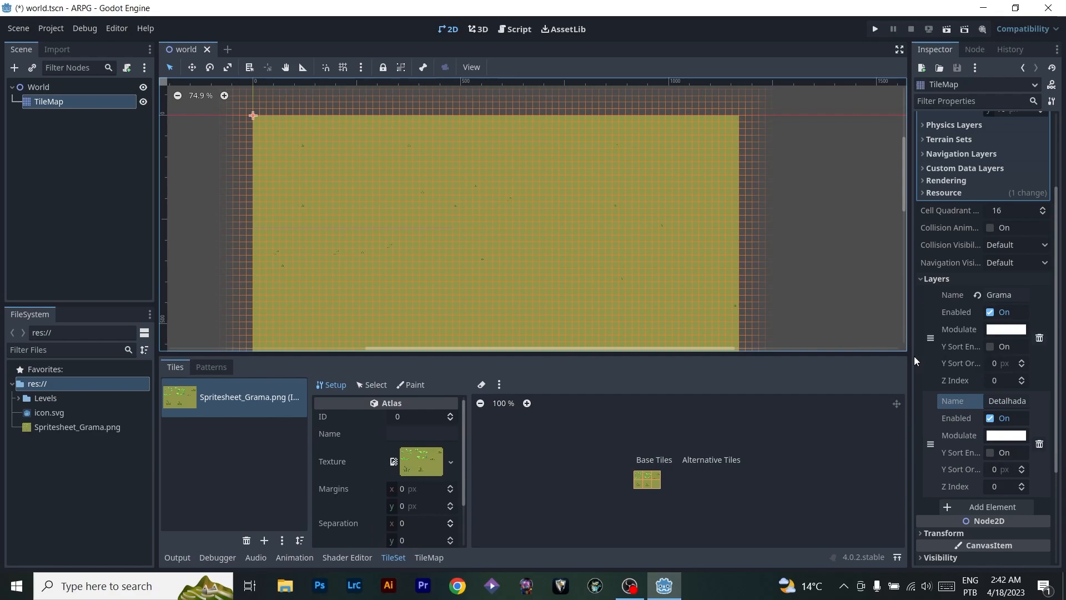
{"action": "left_click_drag", "start_coordinate": [912, 356], "coordinate": [850, 358]}
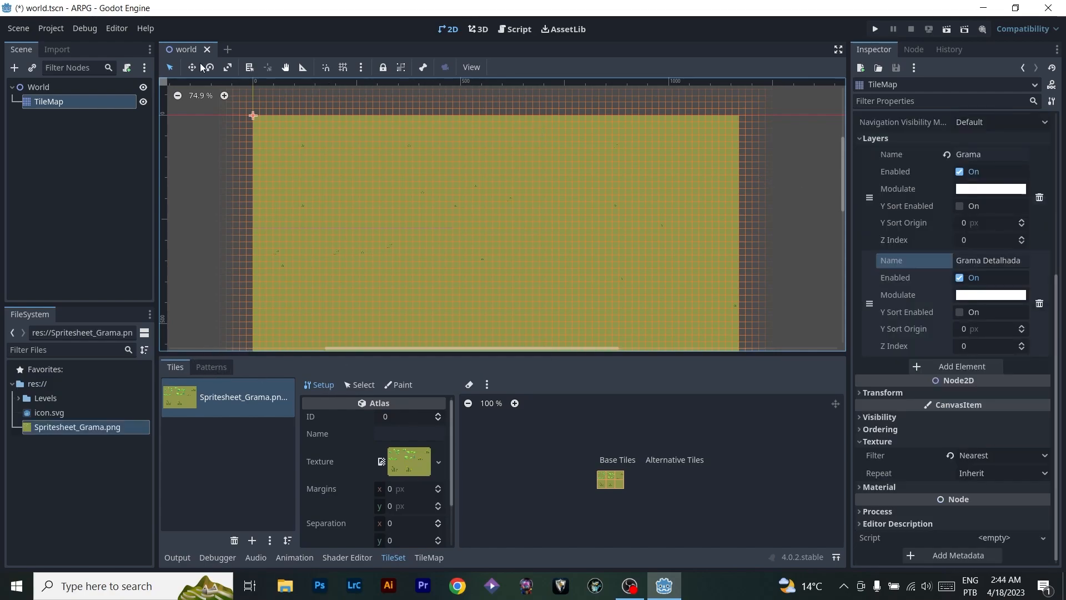
- Turn off random placement and paint five single tiles of the denser bright-green grass on the Grama Detalhada layer among the scattered tufts
{"action": "scroll", "coordinate": [465, 243], "scroll_direction": "up", "scroll_amount": 10}
{"action": "scroll", "coordinate": [449, 172], "scroll_direction": "up", "scroll_amount": 2}
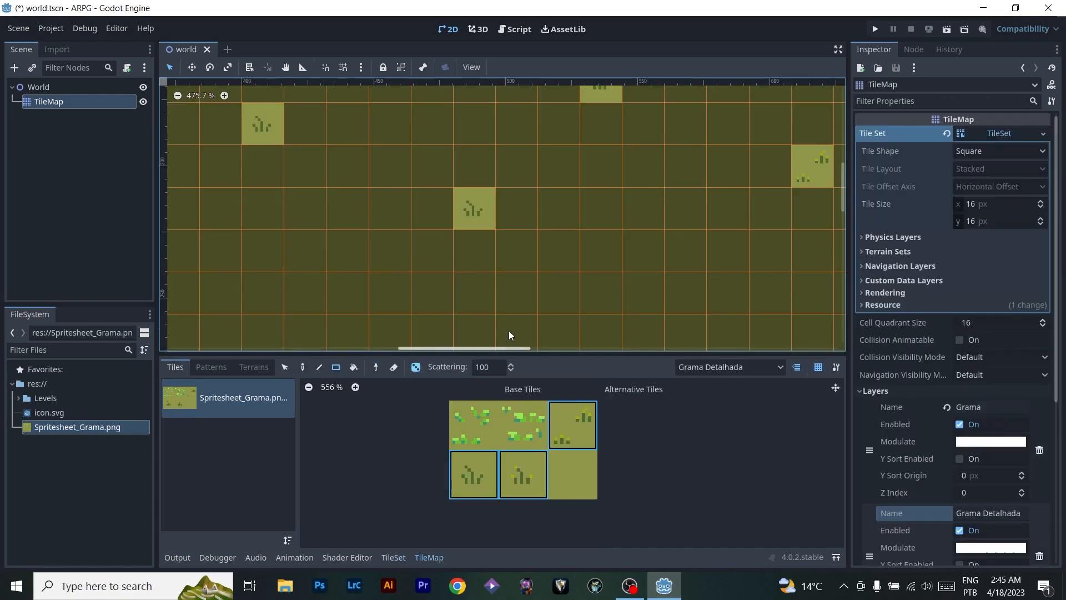
{"action": "scroll", "coordinate": [532, 305], "scroll_direction": "down", "scroll_amount": 4}
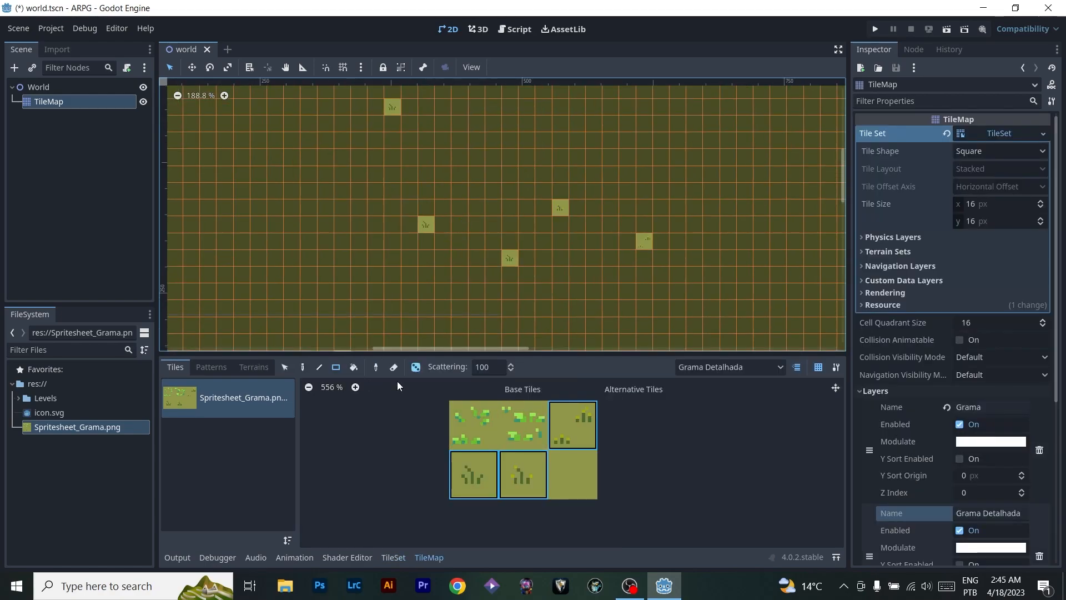
{"action": "left_click", "coordinate": [415, 368]}
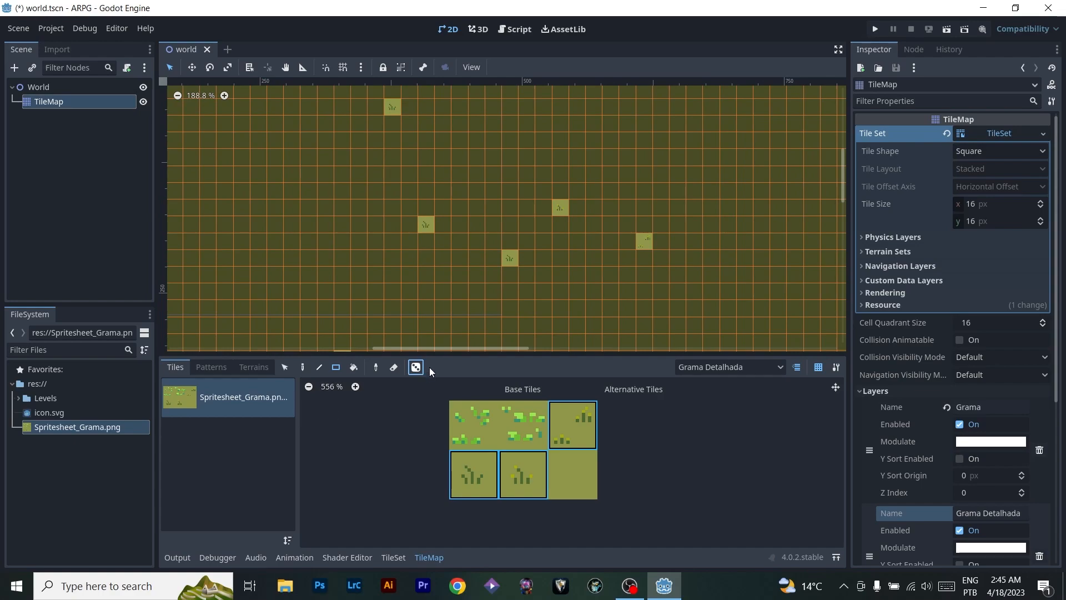
{"action": "left_click", "coordinate": [303, 368]}
{"action": "left_click", "coordinate": [536, 431]}
{"action": "left_click", "coordinate": [279, 176]}
{"action": "left_click", "coordinate": [242, 245]}
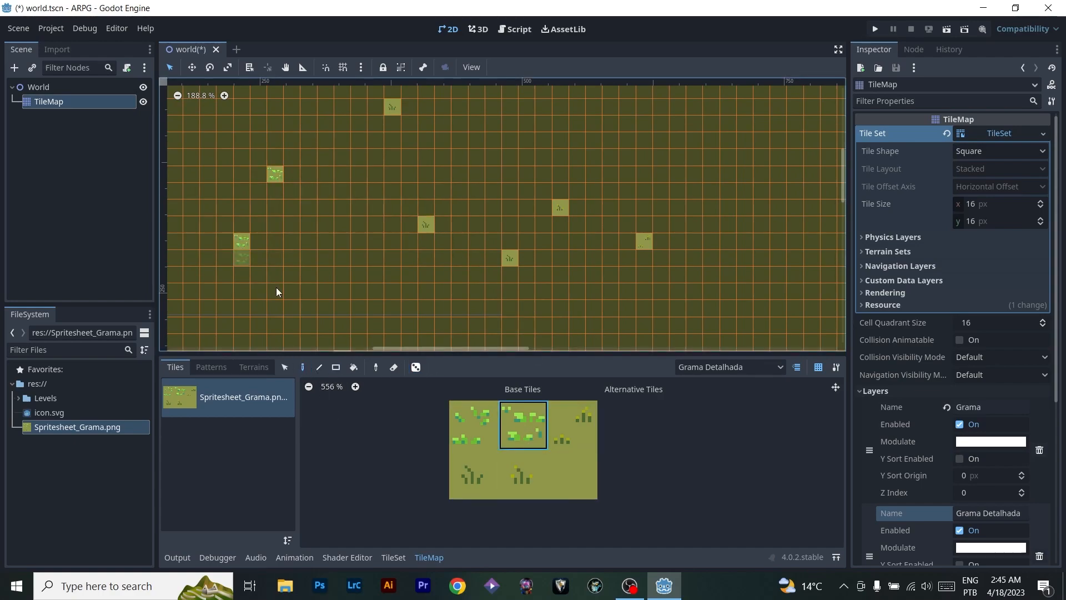
{"action": "left_click", "coordinate": [404, 154]}
{"action": "left_click", "coordinate": [308, 275]}
{"action": "left_click", "coordinate": [425, 292]}
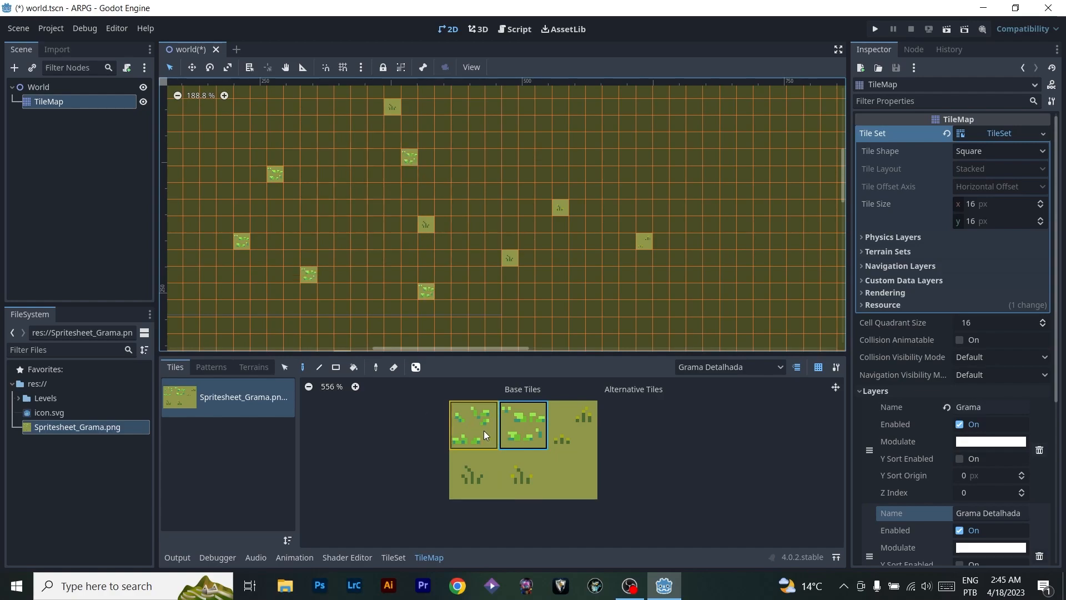
- Enable random placement for the two bright-green grass tiles with Scattering 10 and paint four of them in a row above the scattered tufts
{"action": "left_click_drag", "start_coordinate": [538, 429], "coordinate": [473, 428]}
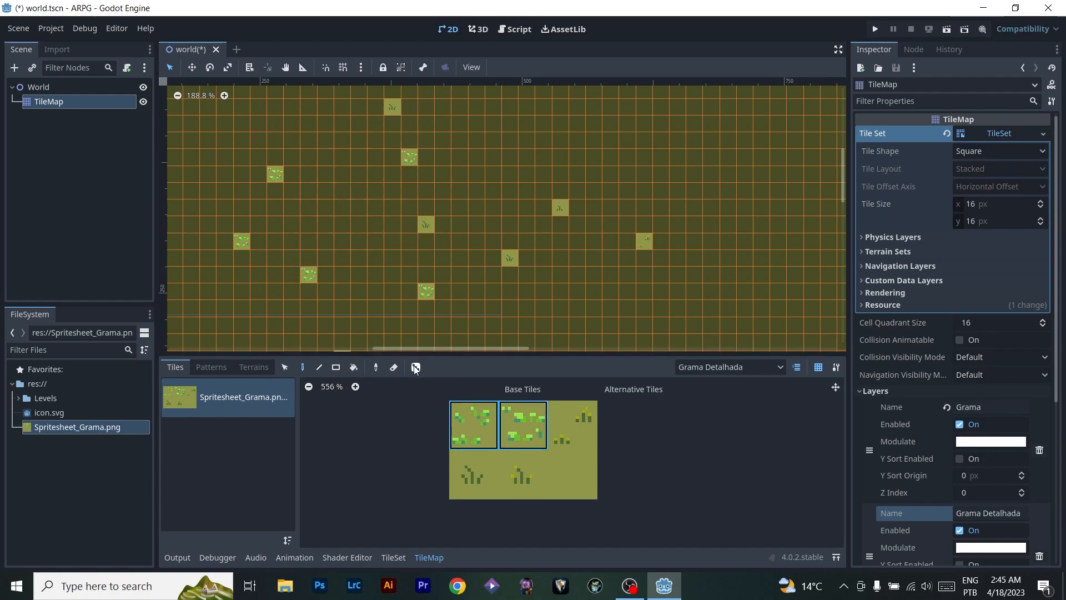
{"action": "left_click", "coordinate": [416, 367]}
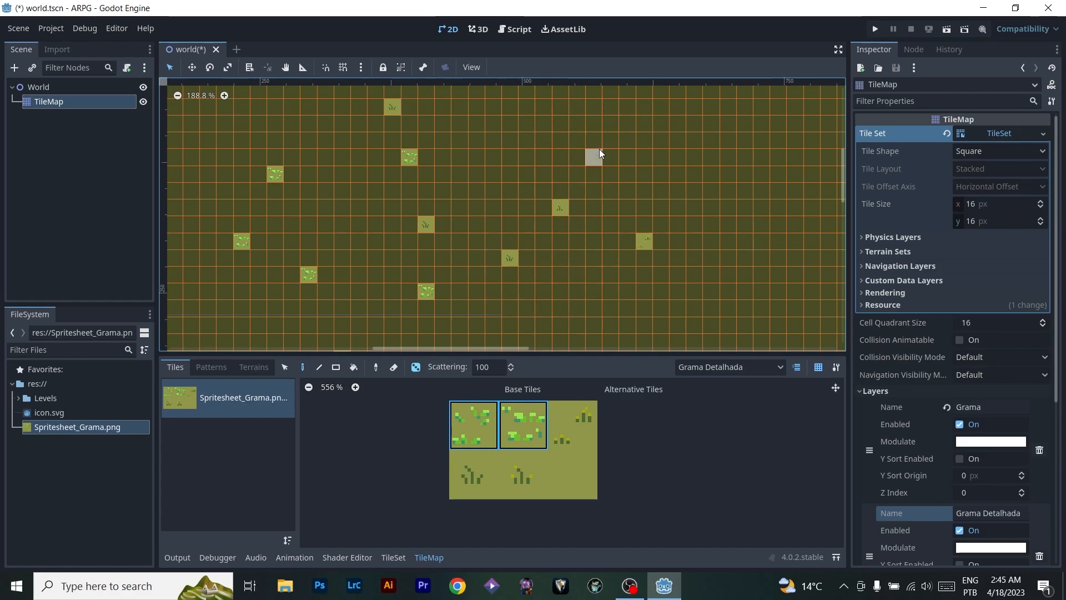
{"action": "left_click", "coordinate": [492, 367]}
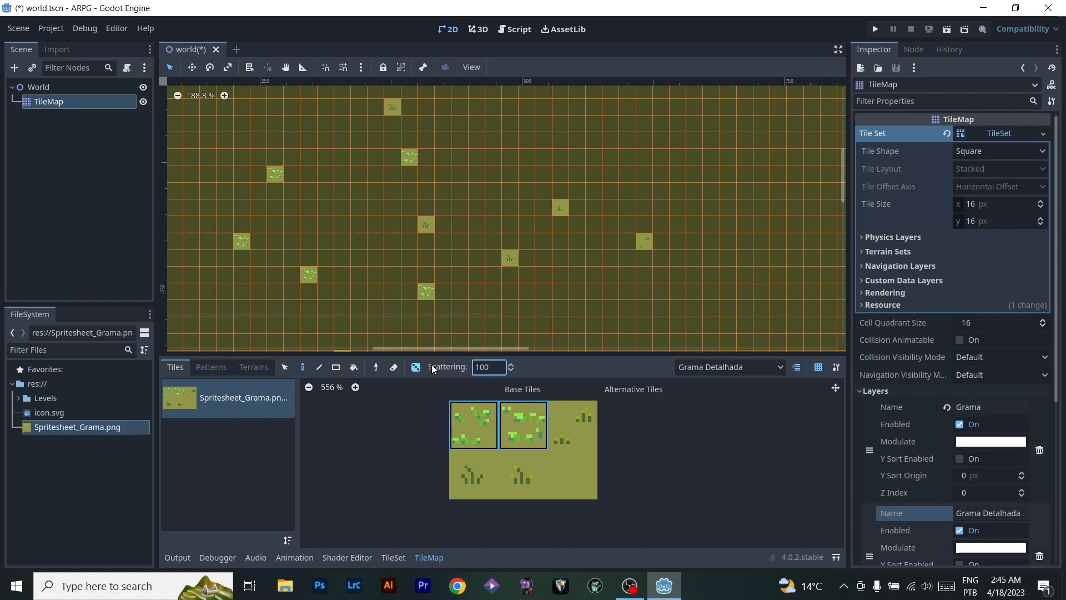
{"action": "left_click_drag", "start_coordinate": [490, 366], "coordinate": [471, 369]}
{"action": "left_click", "coordinate": [580, 142]}
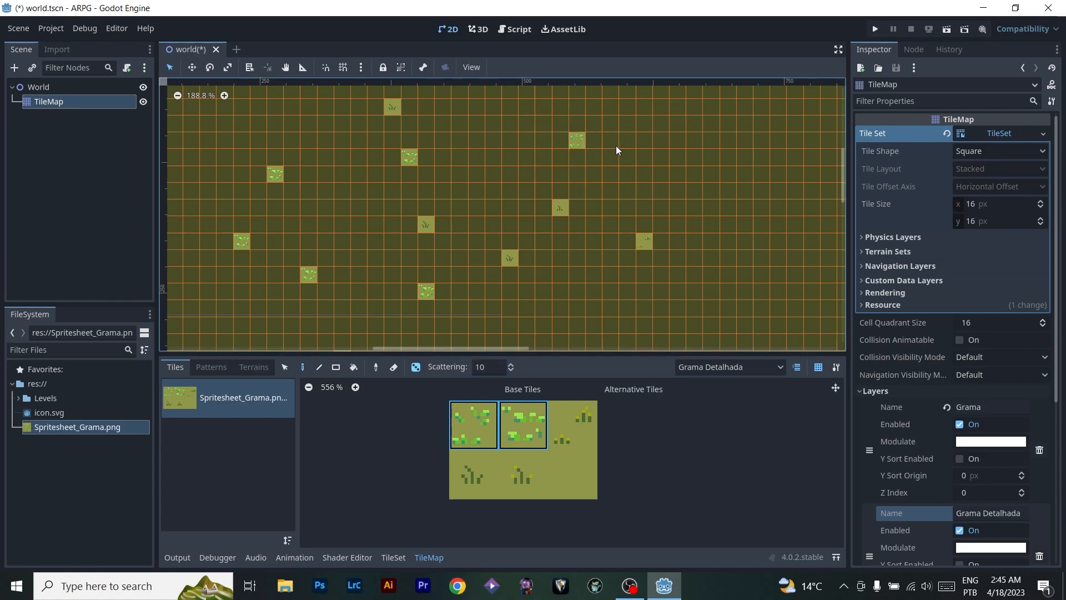
{"action": "left_click", "coordinate": [669, 141]}
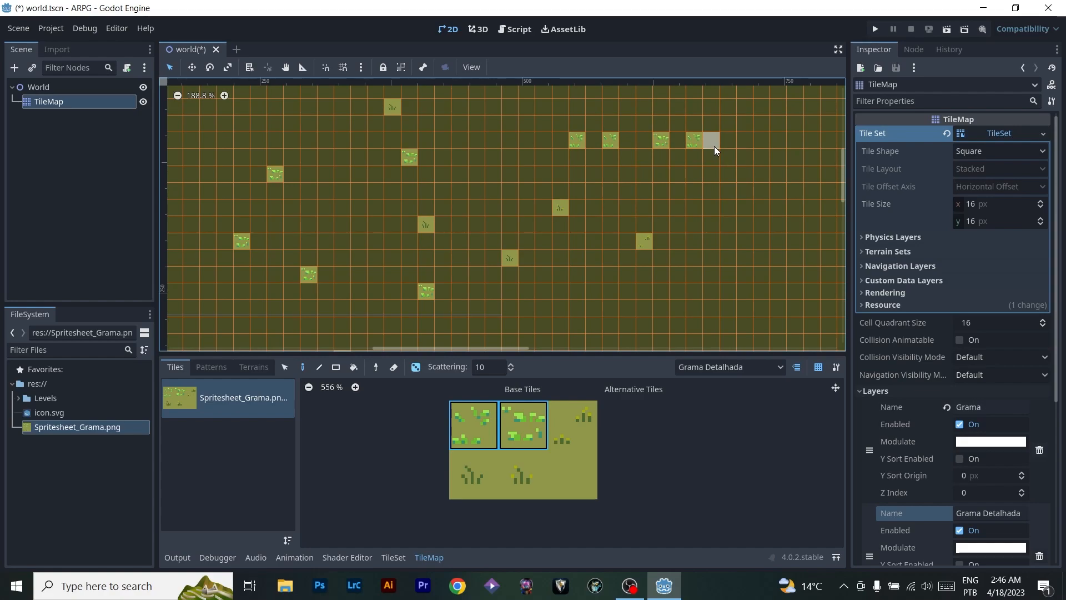
- Sample the dark grass tuft tile directly from the map with the Picker
{"action": "middle_click_drag", "start_coordinate": [590, 314], "coordinate": [678, 243]}
{"action": "left_click", "coordinate": [376, 367]}
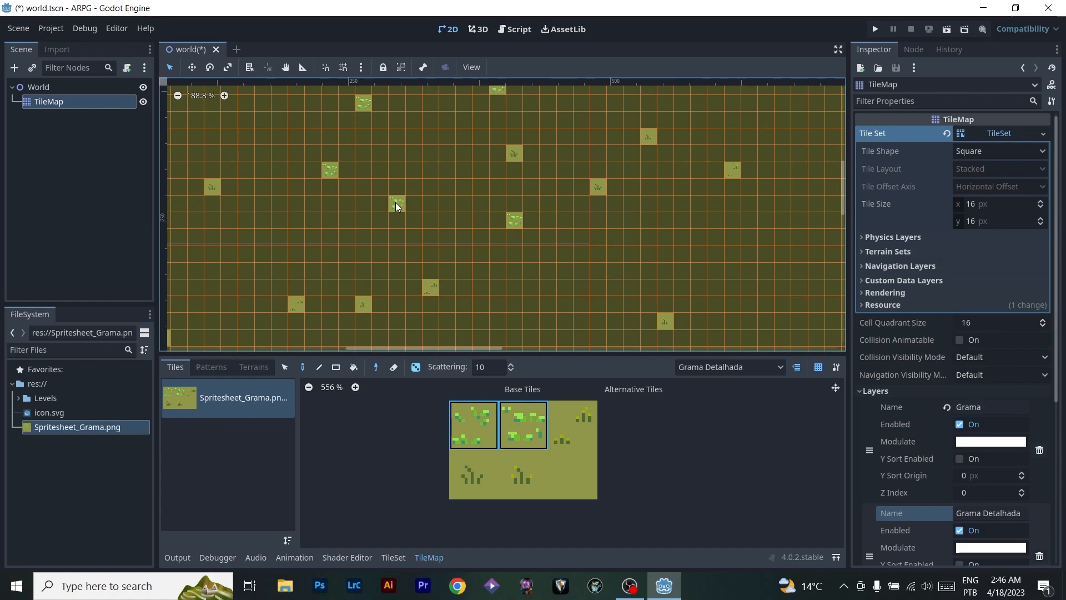
{"action": "left_click", "coordinate": [518, 152]}
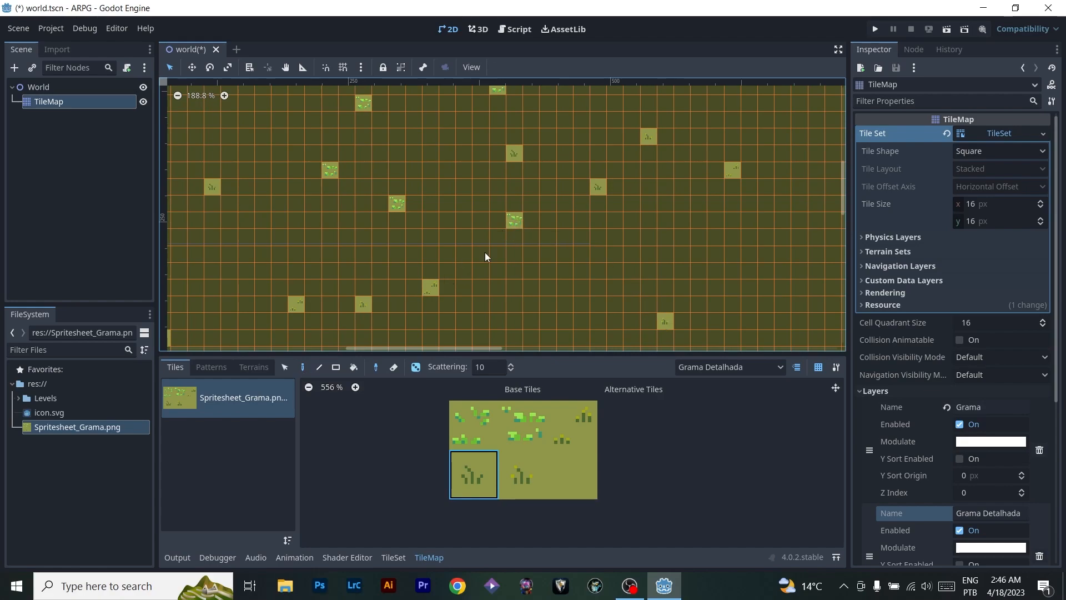
- Turn off random placement and paint four tiles of the denser bright-green grass among the existing tufts on the Grama Detalhada layer
{"action": "left_click", "coordinate": [533, 423]}
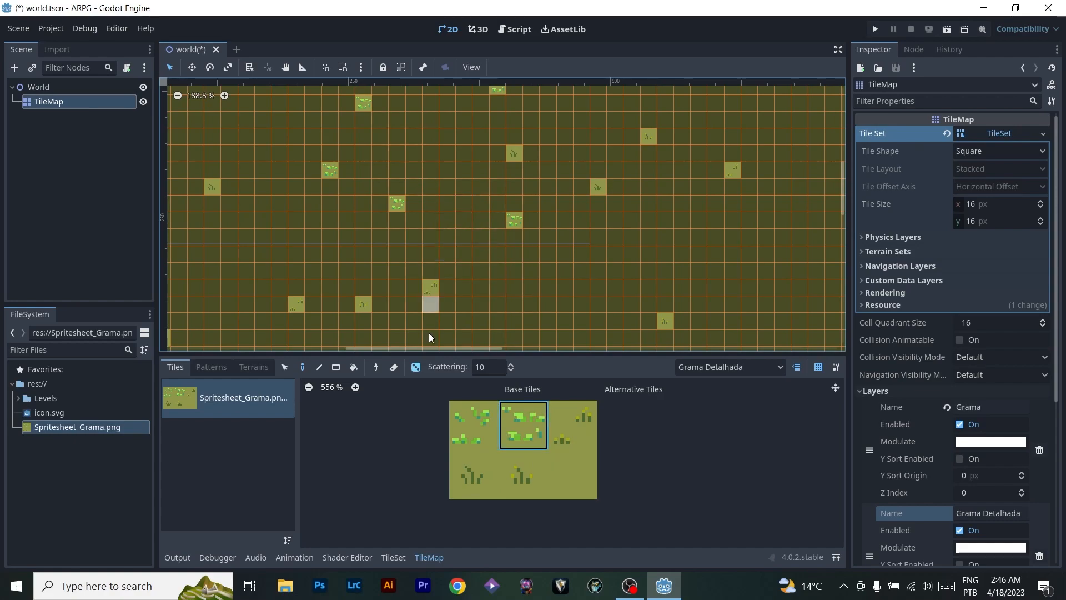
{"action": "left_click", "coordinate": [415, 367]}
{"action": "left_click", "coordinate": [466, 123]}
{"action": "left_click", "coordinate": [398, 138]}
{"action": "left_click", "coordinate": [632, 287]}
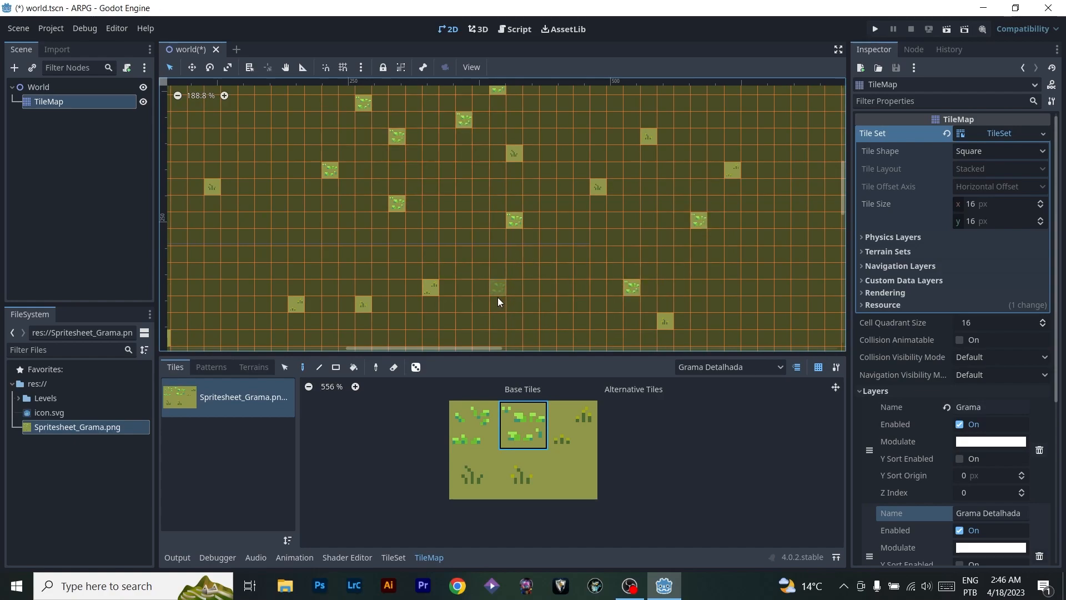
- Pick the yellow-tipped tuft tile from the map and bucket-fill the empty cells of the Grama Detalhada layer with it, Contiguous enabled
{"action": "scroll", "coordinate": [362, 229], "scroll_direction": "down", "scroll_amount": 5}
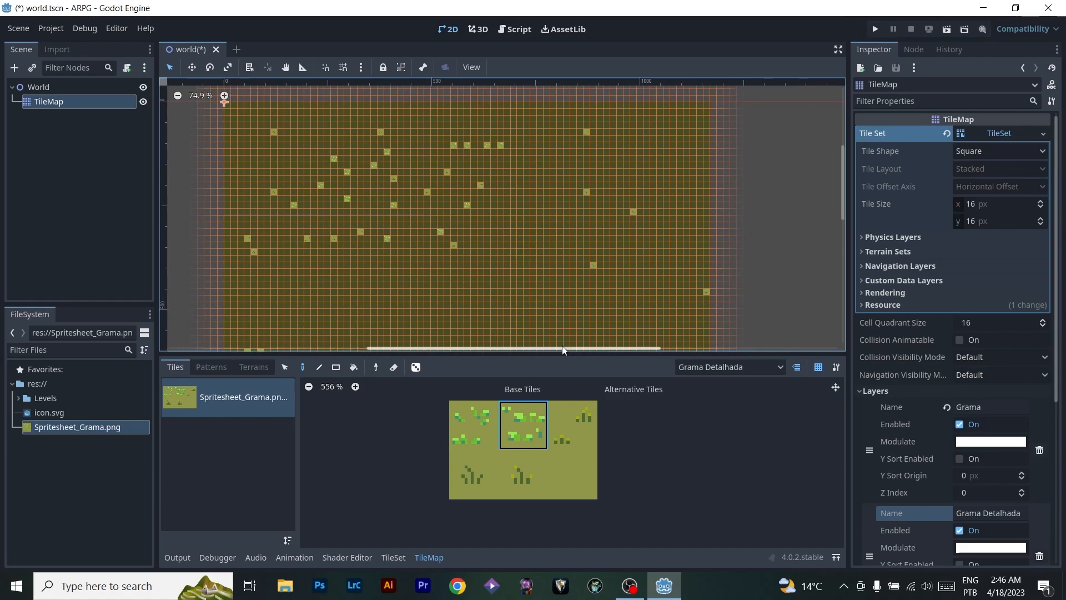
{"action": "left_click", "coordinate": [376, 367]}
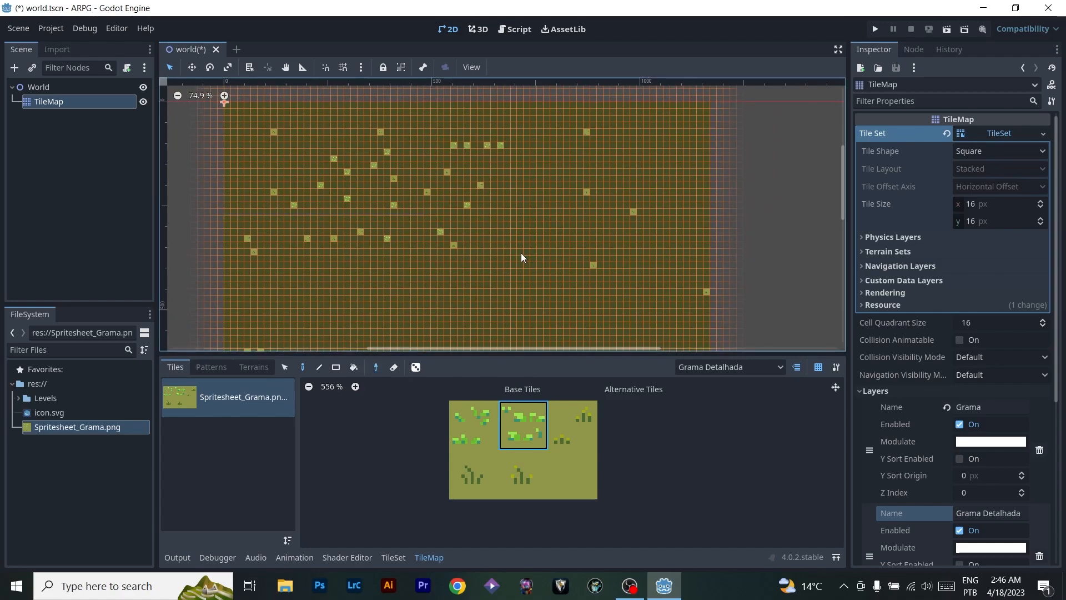
{"action": "scroll", "coordinate": [465, 211], "scroll_direction": "up", "scroll_amount": 5}
{"action": "left_click", "coordinate": [431, 315]}
{"action": "left_click", "coordinate": [354, 367]}
{"action": "left_click", "coordinate": [664, 290]}
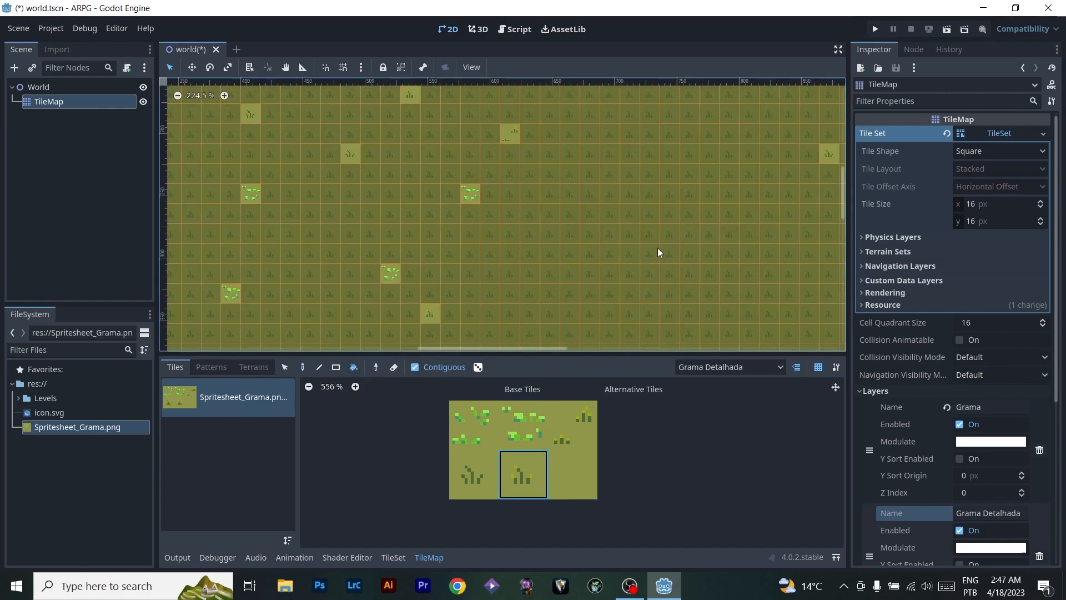
{"action": "scroll", "coordinate": [512, 231], "scroll_direction": "down", "scroll_amount": 5}
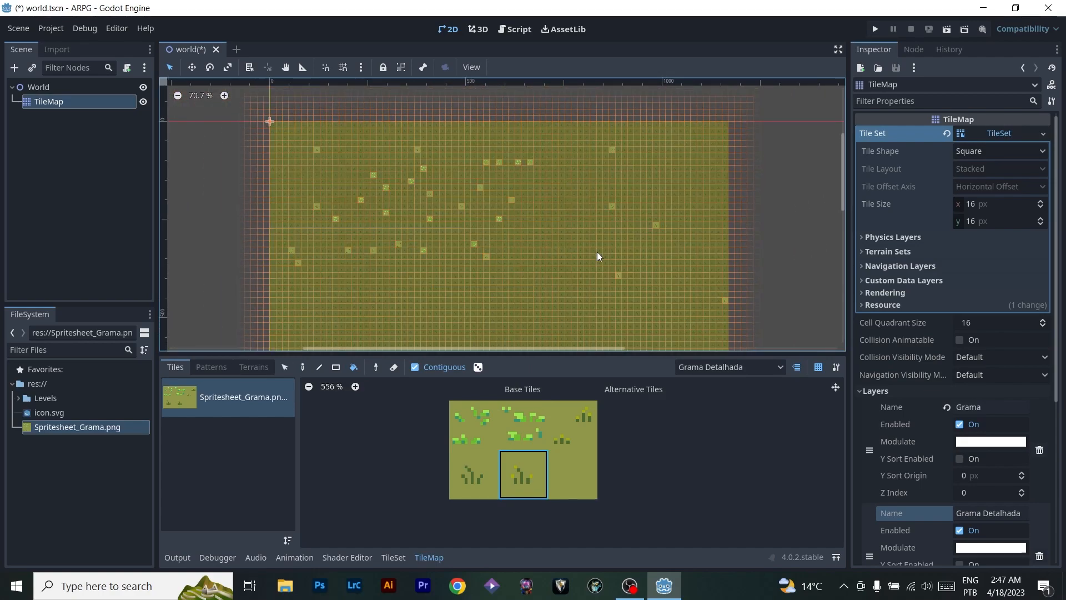
{"action": "scroll", "coordinate": [560, 254], "scroll_direction": "up", "scroll_amount": 6}
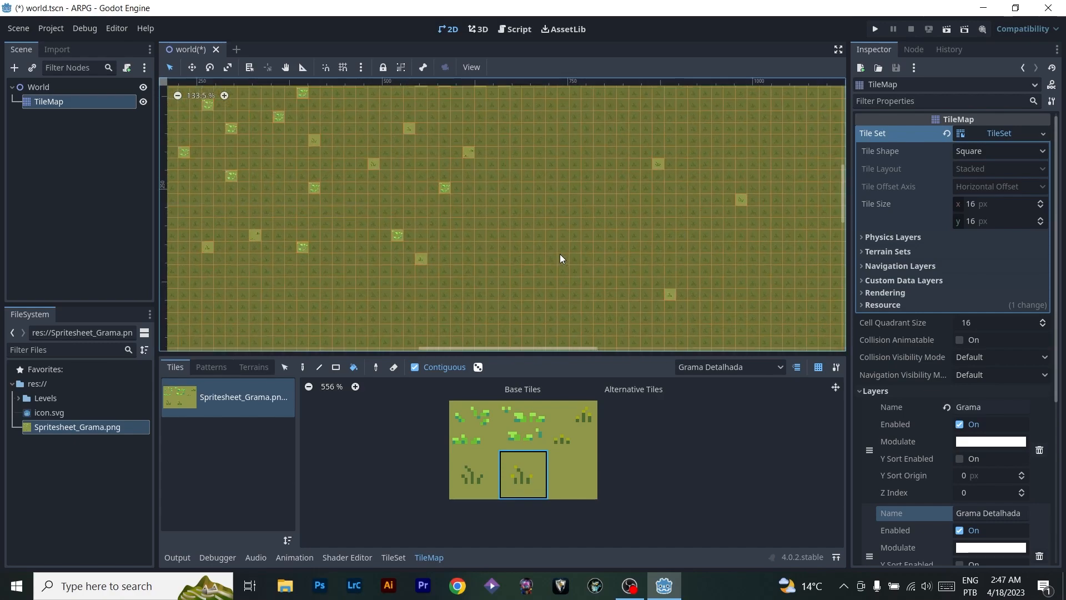
{"action": "scroll", "coordinate": [562, 258], "scroll_direction": "down", "scroll_amount": 5}
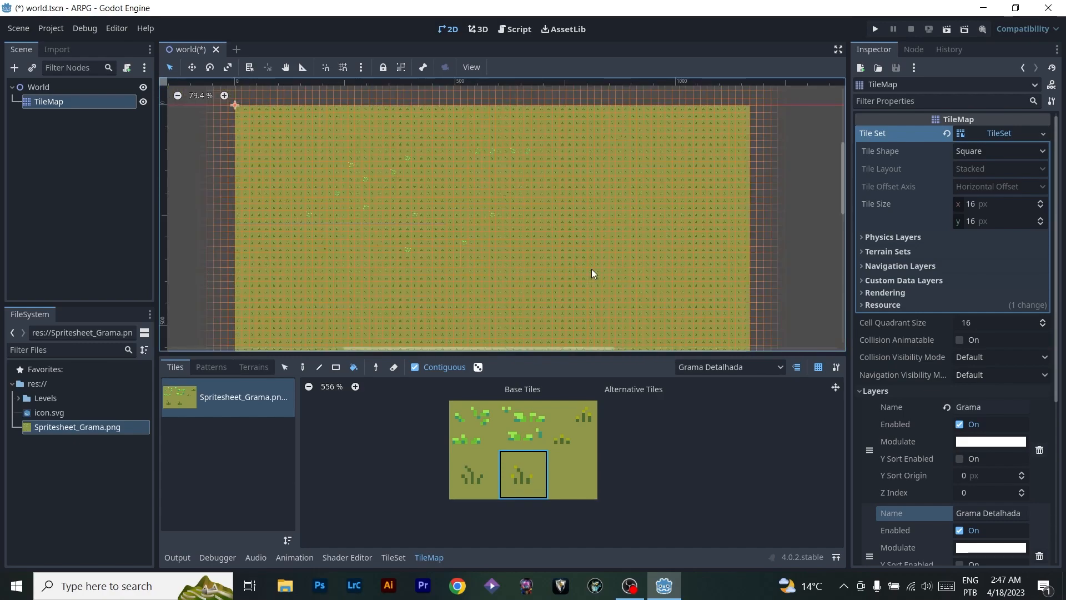
{"action": "scroll", "coordinate": [549, 213], "scroll_direction": "up", "scroll_amount": 2}
{"action": "scroll", "coordinate": [724, 228], "scroll_direction": "up", "scroll_amount": 4}
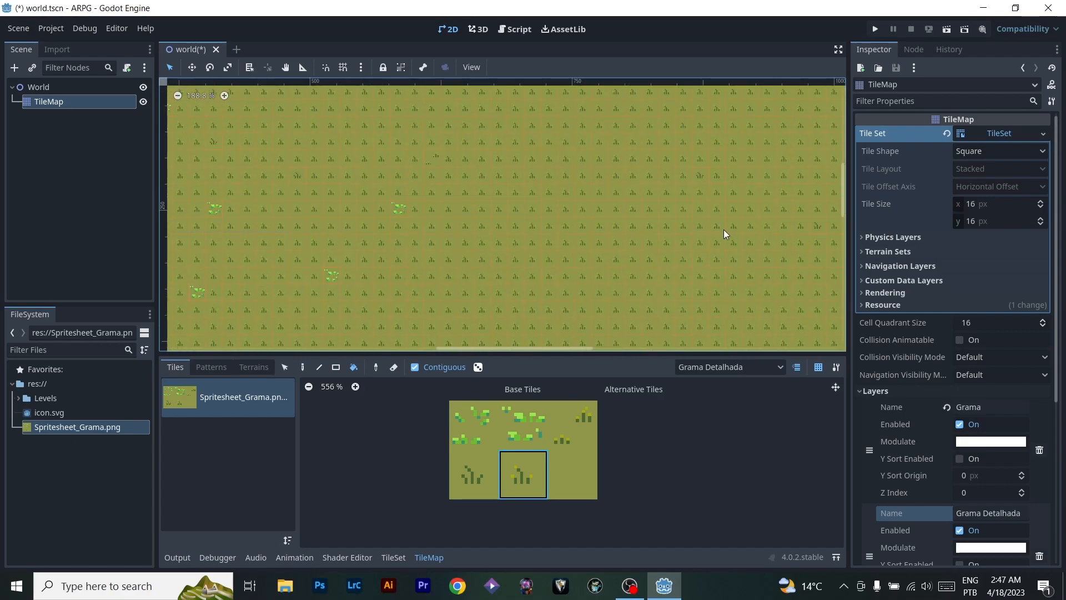
- Run the project to check the filled grass, close the game, return to the TileMap editor and undo the fill
{"action": "key", "text": "F5"}
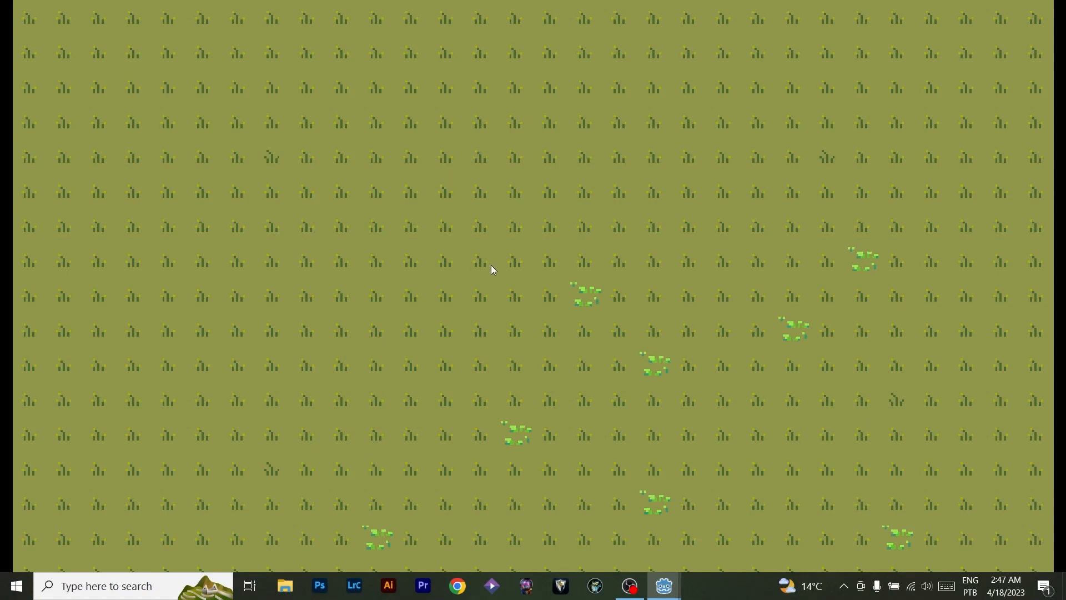
{"action": "key", "text": "F8"}
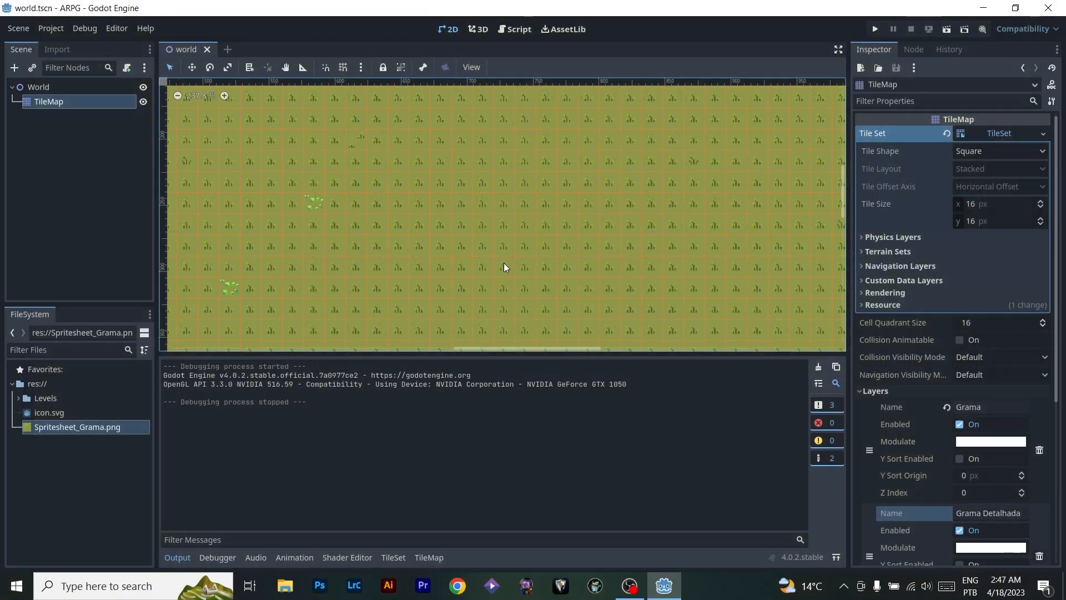
{"action": "left_click", "coordinate": [427, 557]}
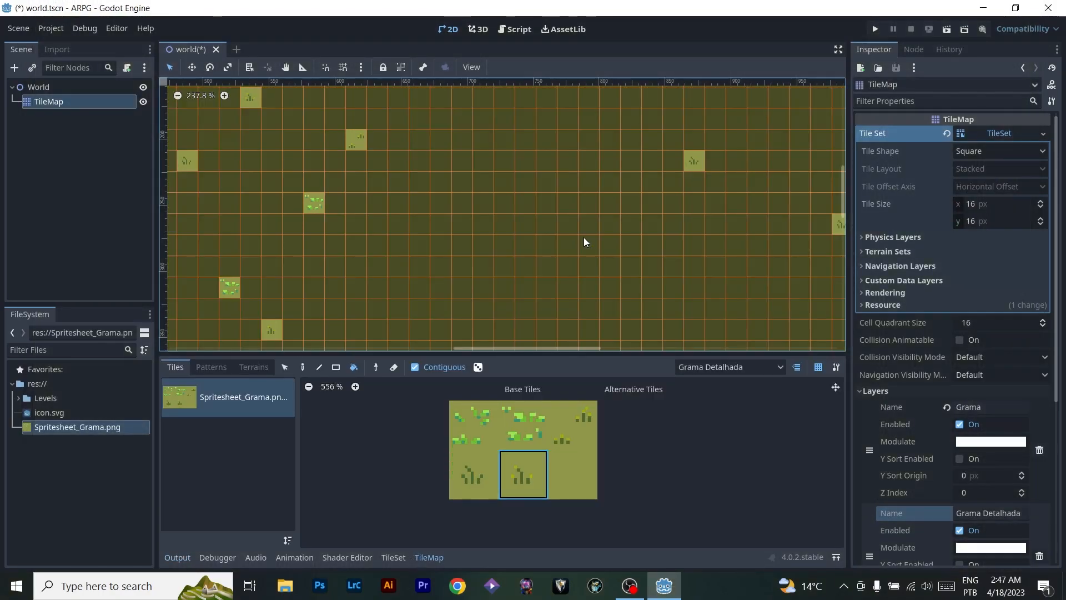
- Erase three neighbouring detail tiles from the Grama Detalhada layer: the sparse tuft, the bright-green grass below it and a dark tuft
{"action": "scroll", "coordinate": [389, 264], "scroll_direction": "down", "scroll_amount": 9}
{"action": "key", "text": "e"}
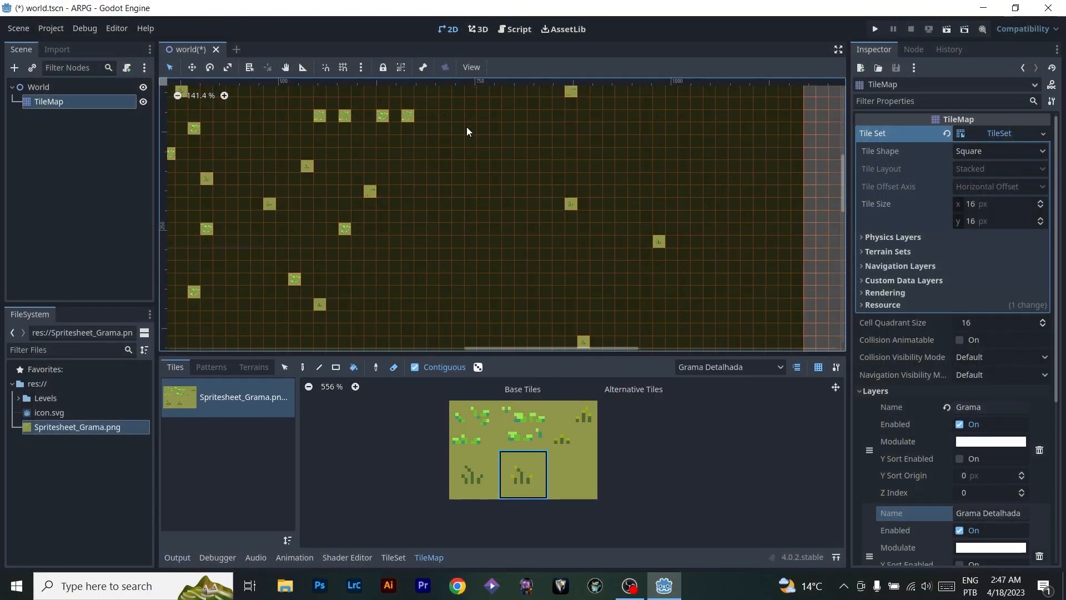
{"action": "scroll", "coordinate": [477, 198], "scroll_direction": "up", "scroll_amount": 7}
{"action": "scroll", "coordinate": [392, 194], "scroll_direction": "up", "scroll_amount": 3}
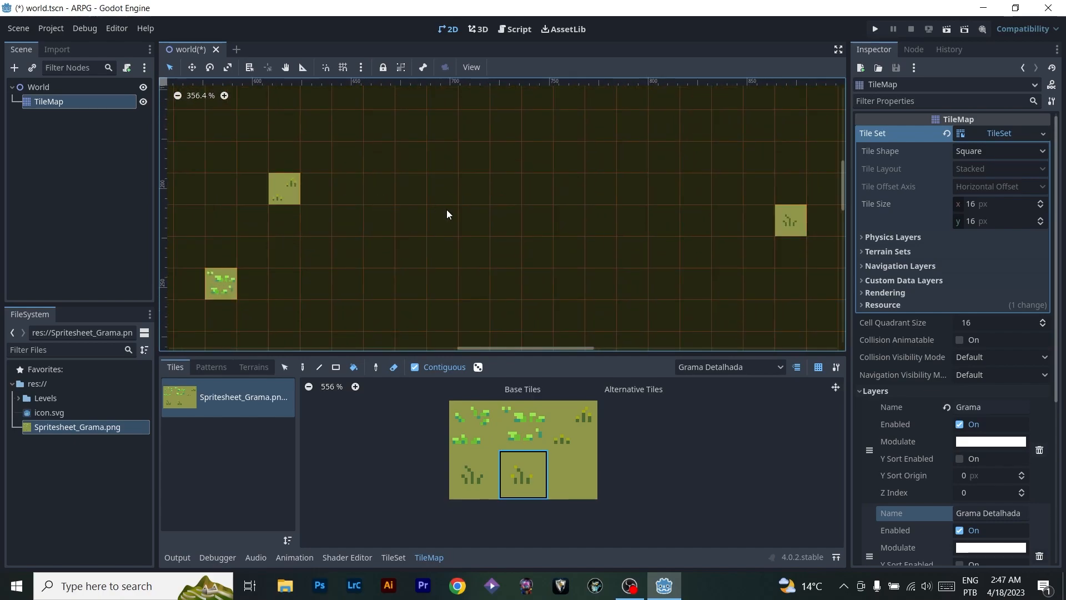
{"action": "scroll", "coordinate": [428, 215], "scroll_direction": "up", "scroll_amount": 1}
{"action": "middle_click_drag", "start_coordinate": [407, 214], "coordinate": [621, 210]}
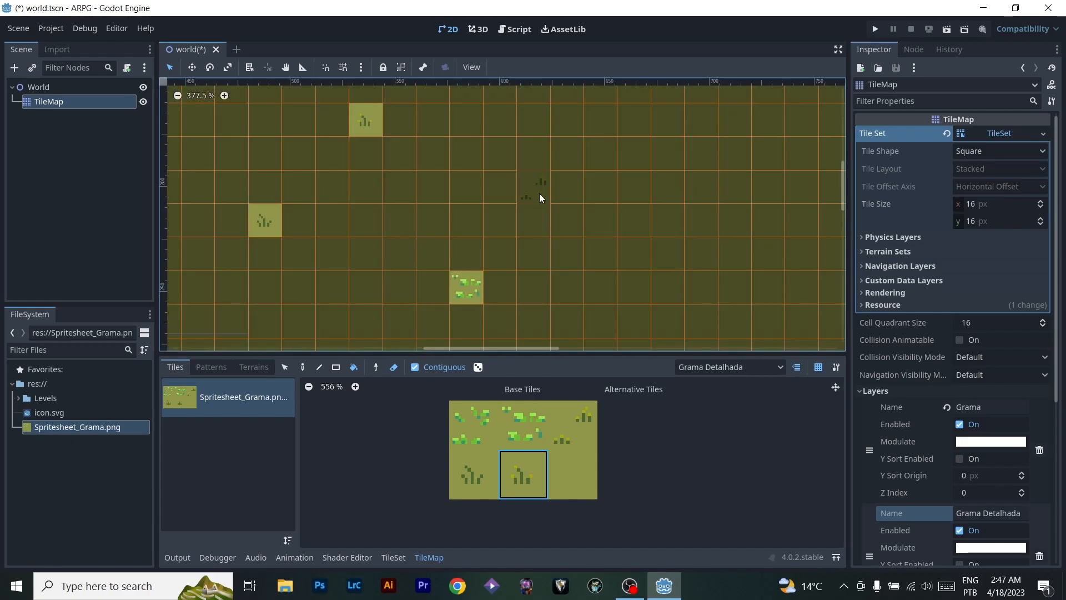
{"action": "left_click", "coordinate": [467, 286]}
{"action": "left_click", "coordinate": [367, 119]}
{"action": "scroll", "coordinate": [510, 279], "scroll_direction": "down", "scroll_amount": 2}
{"action": "scroll", "coordinate": [508, 276], "scroll_direction": "down", "scroll_amount": 2}
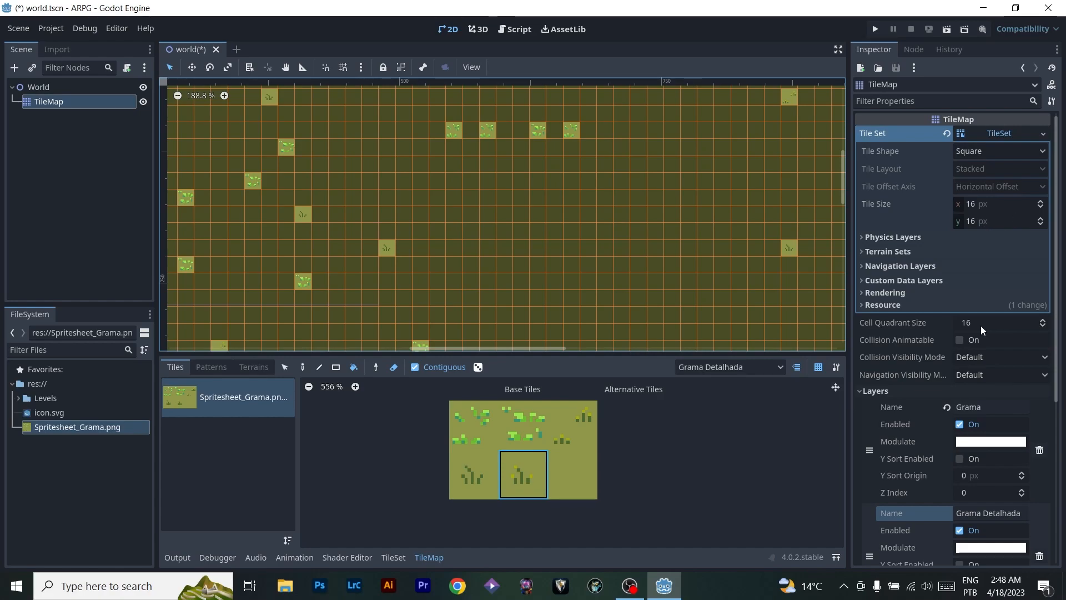
{"action": "left_click_drag", "start_coordinate": [518, 356], "coordinate": [518, 382]}
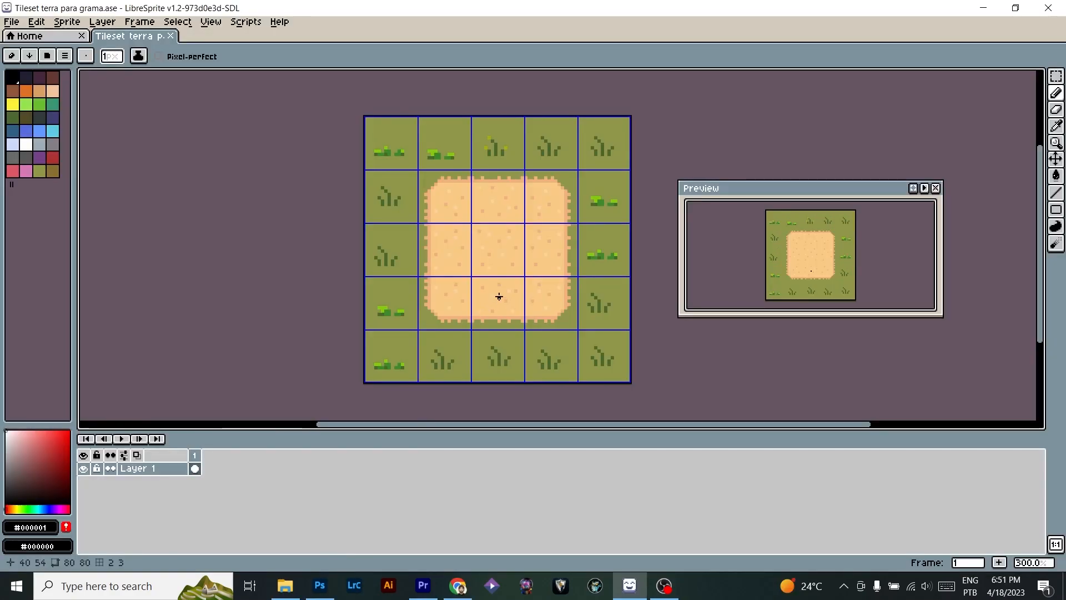
- Switch to LibreSprite, shrink the timeline to enlarge the canvas area, and examine the Tileset terra para grama sprite
{"action": "left_click_drag", "start_coordinate": [507, 431], "coordinate": [503, 508]}
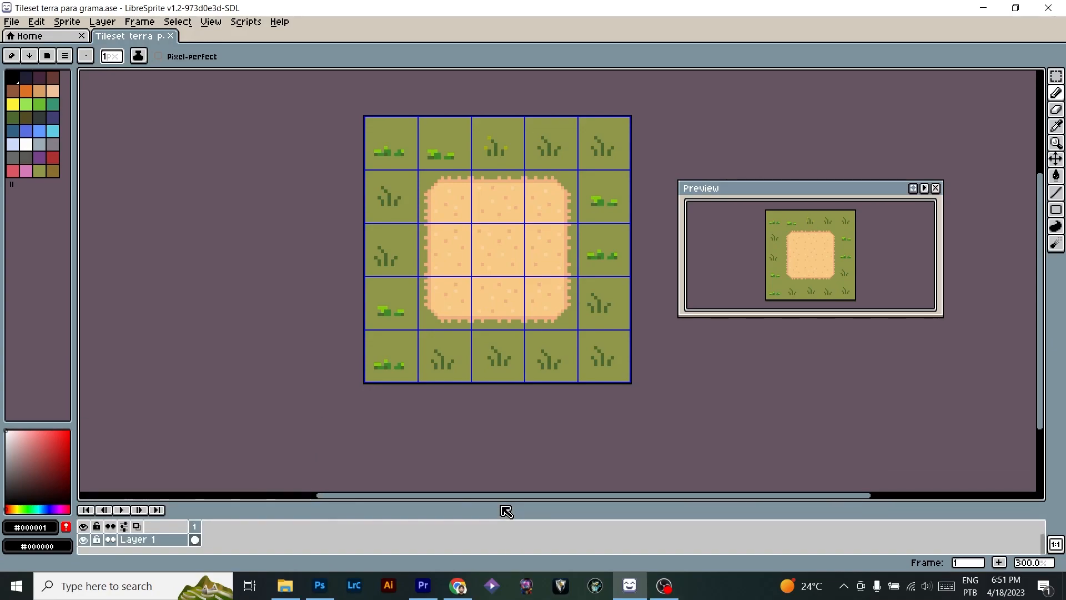
{"action": "scroll", "coordinate": [559, 178], "scroll_direction": "up", "scroll_amount": 1}
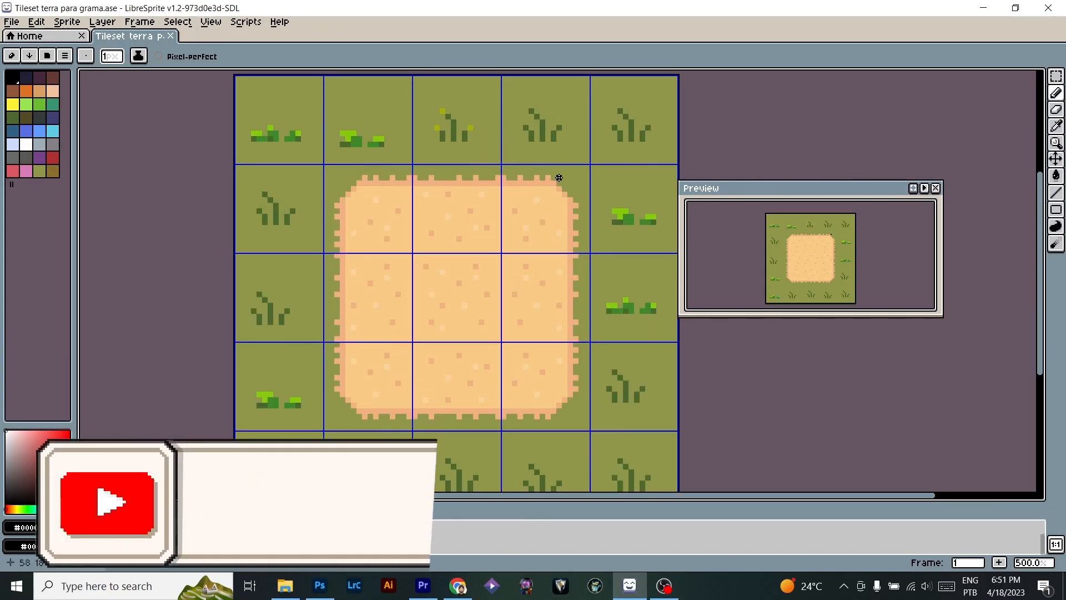
{"action": "scroll", "coordinate": [536, 191], "scroll_direction": "down", "scroll_amount": 2}
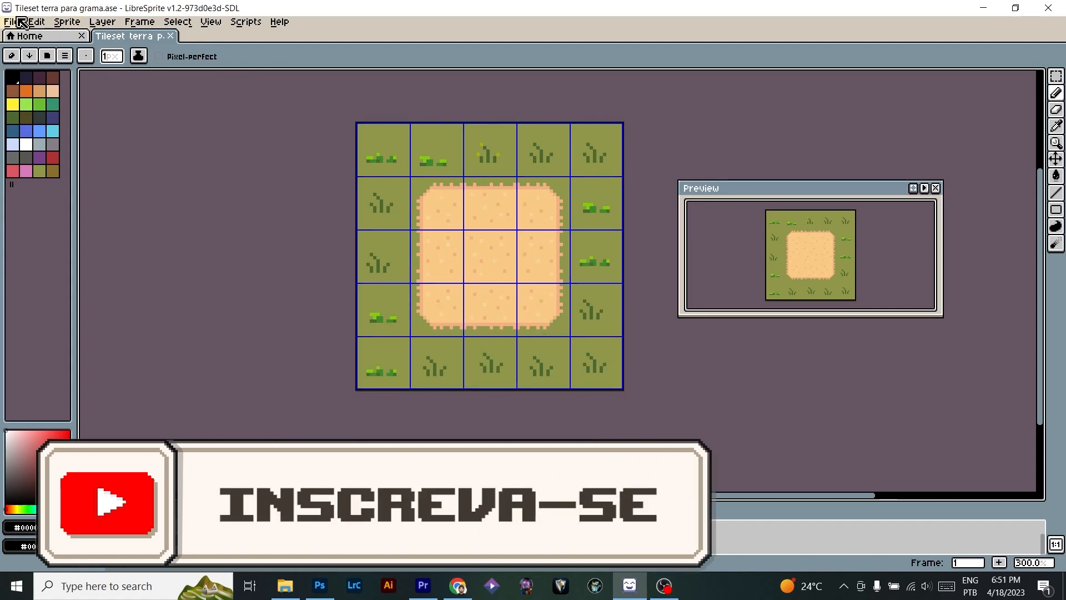
- Open the file Tileset grama para terra.ase from the Pesquisa folder
{"action": "left_click", "coordinate": [21, 22]}
{"action": "left_click", "coordinate": [34, 53]}
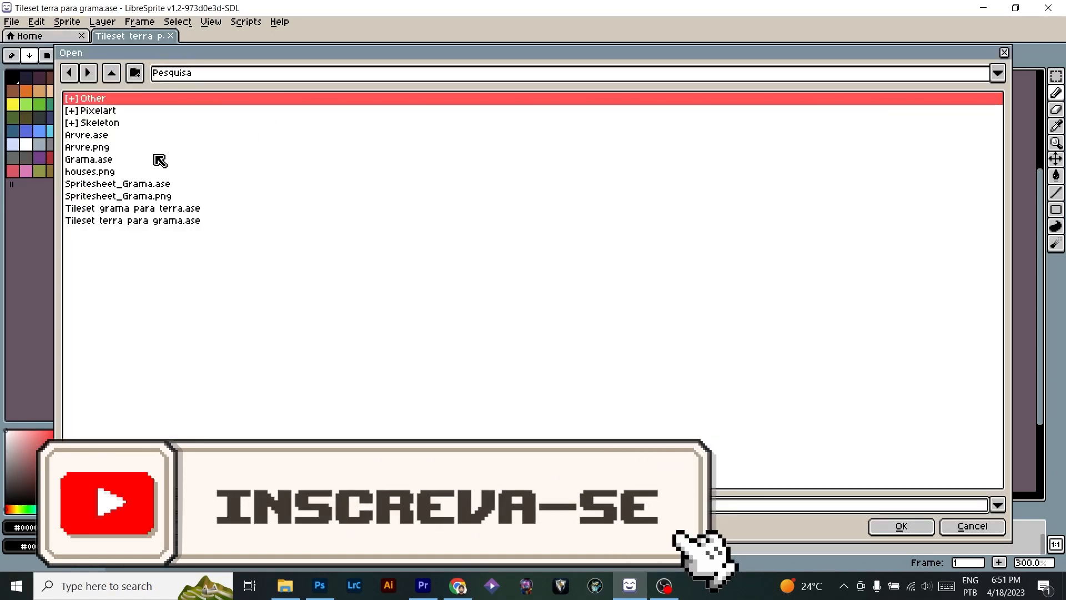
{"action": "left_click", "coordinate": [147, 222]}
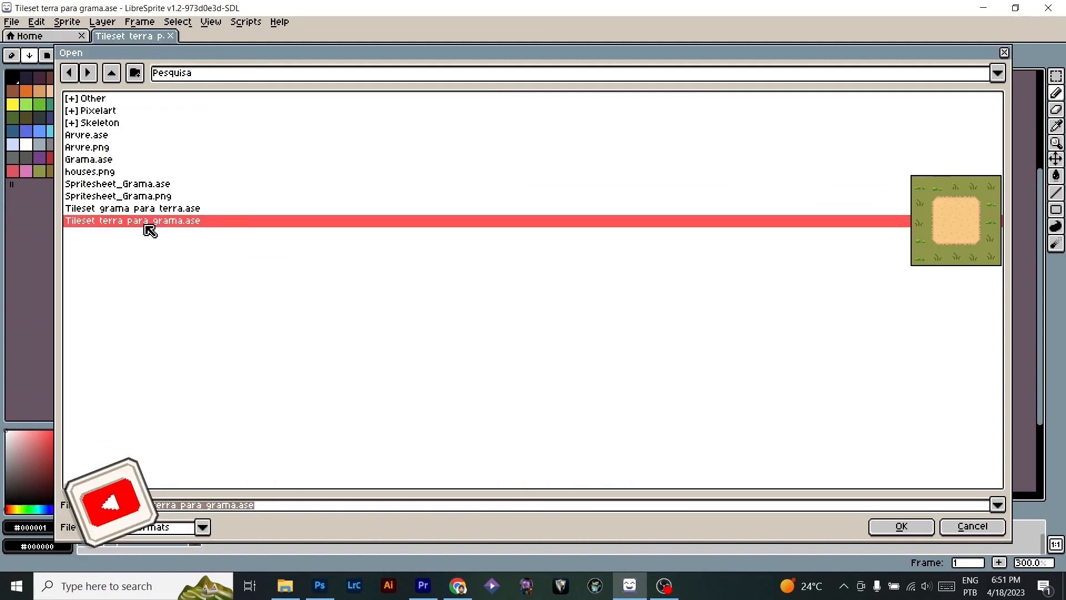
{"action": "left_click", "coordinate": [149, 210]}
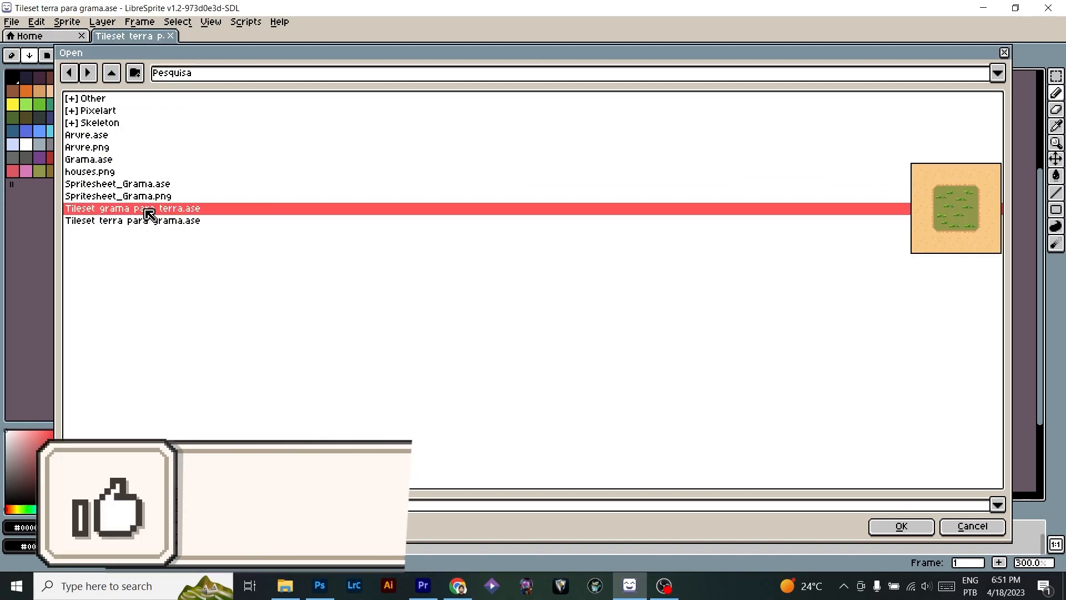
{"action": "double_click", "coordinate": [149, 211]}
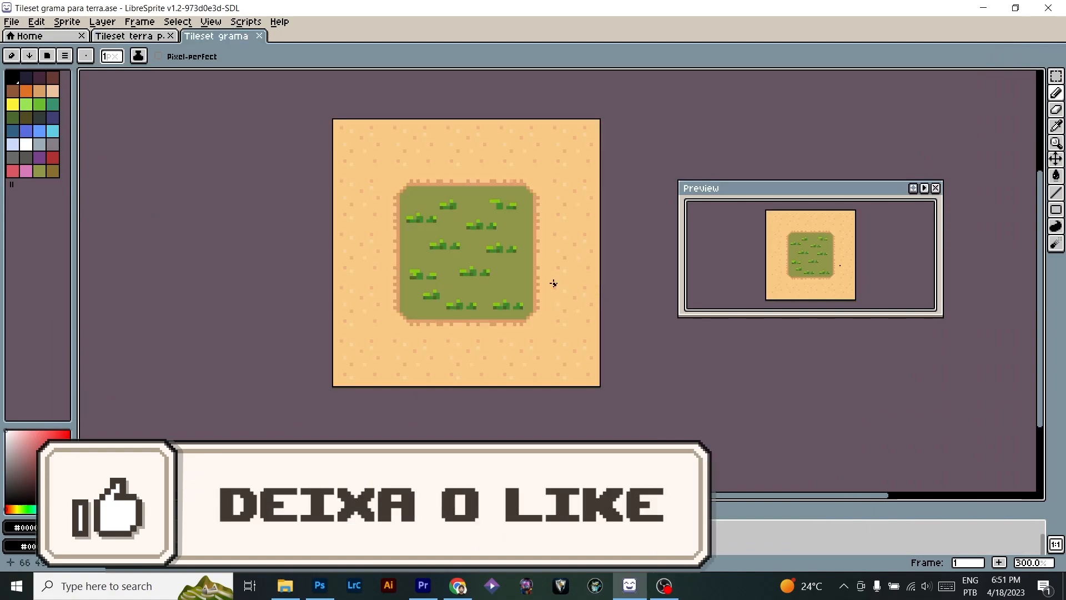
- Show the grid over the grass-to-dirt tileset and examine how its tiles are divided
{"action": "left_click", "coordinate": [208, 25]}
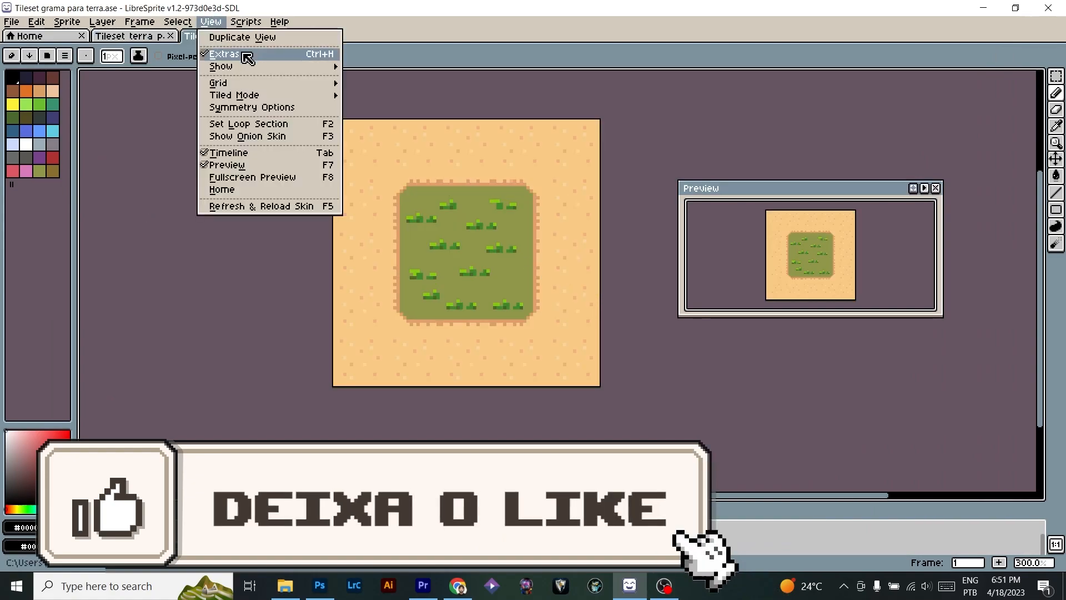
{"action": "mouse_move", "coordinate": [244, 67]}
{"action": "left_click", "coordinate": [389, 91]}
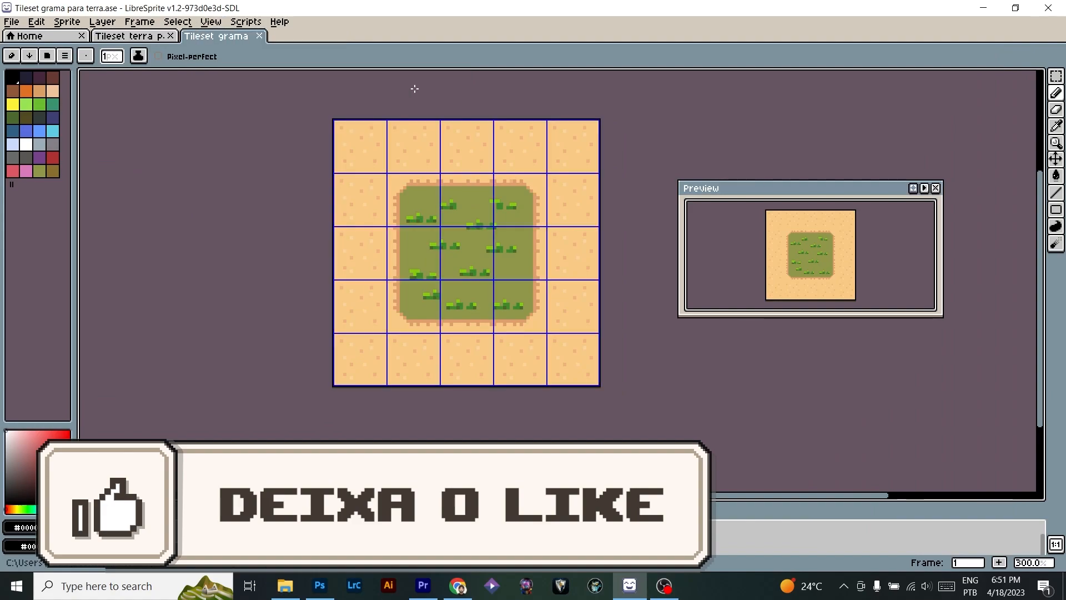
{"action": "scroll", "coordinate": [522, 222], "scroll_direction": "up", "scroll_amount": 1}
{"action": "scroll", "coordinate": [522, 232], "scroll_direction": "up", "scroll_amount": 1}
{"action": "scroll", "coordinate": [519, 238], "scroll_direction": "down", "scroll_amount": 1}
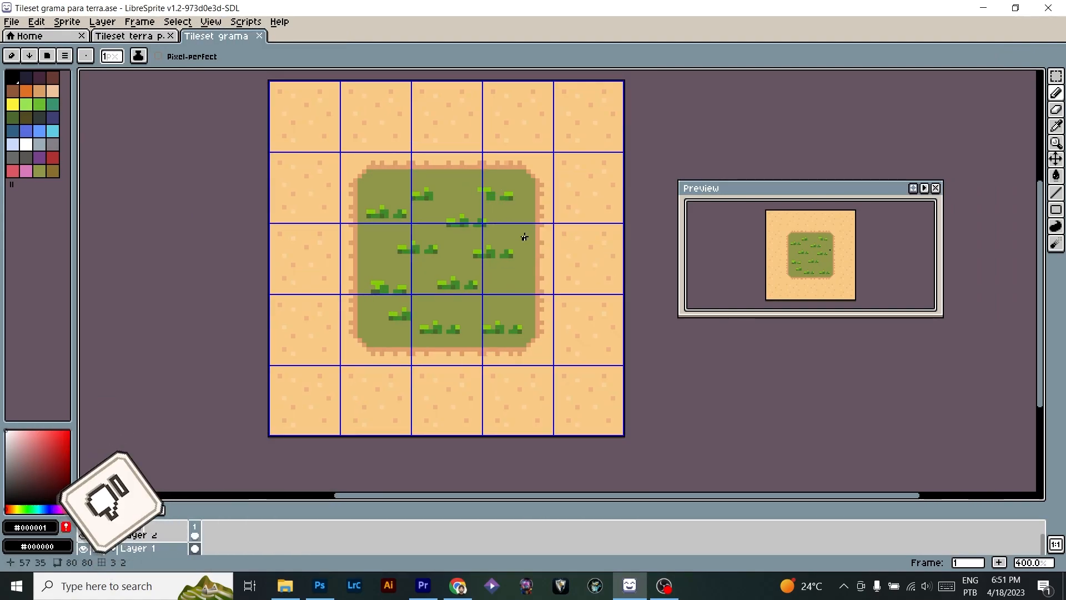
{"action": "scroll", "coordinate": [850, 265], "scroll_direction": "up", "scroll_amount": 1}
{"action": "scroll", "coordinate": [847, 266], "scroll_direction": "down", "scroll_amount": 1}
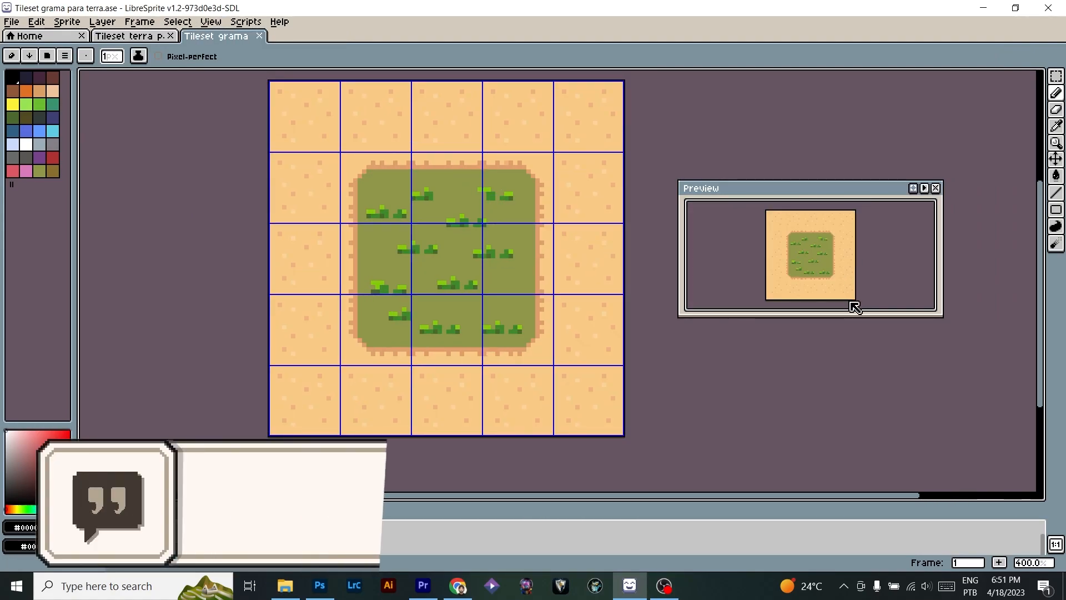
- Enlarge the Preview window and zoom its view so the whole grass-to-dirt tileset fits inside
{"action": "left_click_drag", "start_coordinate": [846, 315], "coordinate": [873, 411]}
{"action": "scroll", "coordinate": [843, 341], "scroll_direction": "up", "scroll_amount": 2}
{"action": "scroll", "coordinate": [831, 322], "scroll_direction": "down", "scroll_amount": 2}
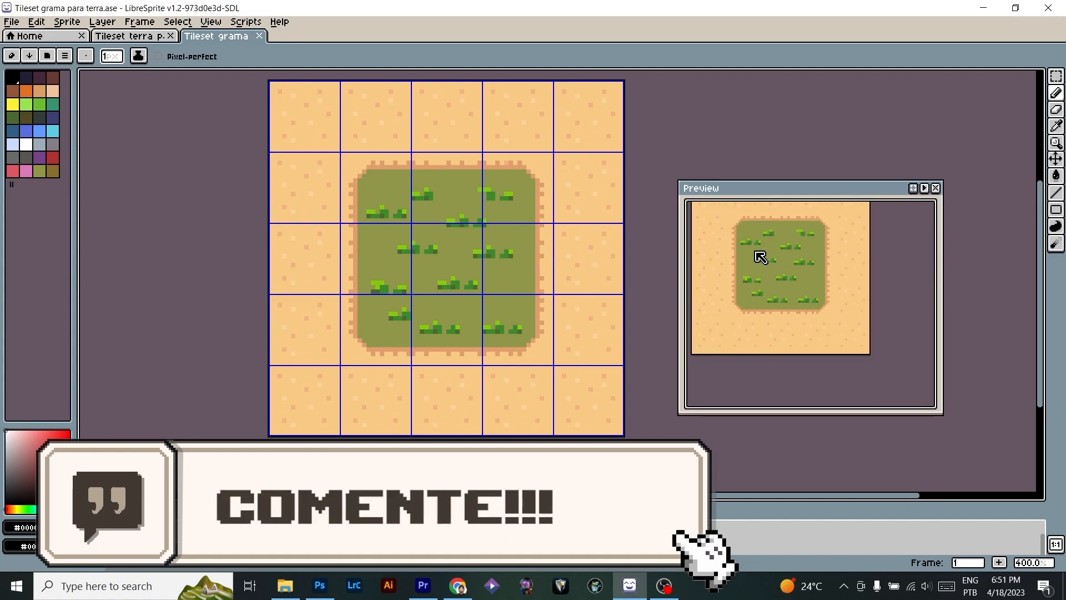
{"action": "scroll", "coordinate": [462, 222], "scroll_direction": "up", "scroll_amount": 1}
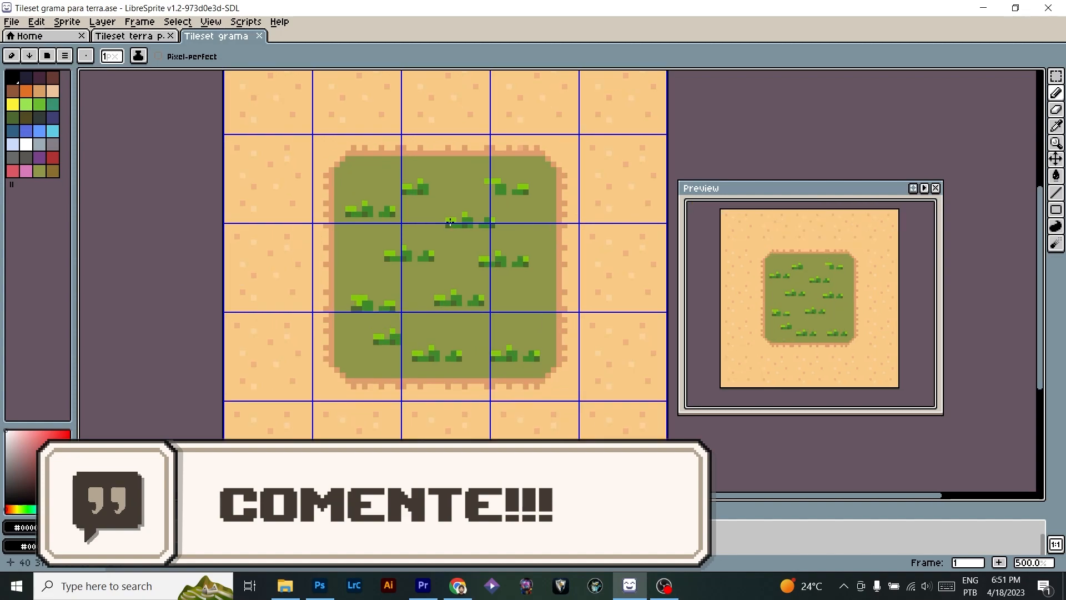
{"action": "scroll", "coordinate": [462, 221], "scroll_direction": "down", "scroll_amount": 4}
{"action": "scroll", "coordinate": [450, 222], "scroll_direction": "up", "scroll_amount": 1}
{"action": "scroll", "coordinate": [450, 222], "scroll_direction": "up", "scroll_amount": 1}
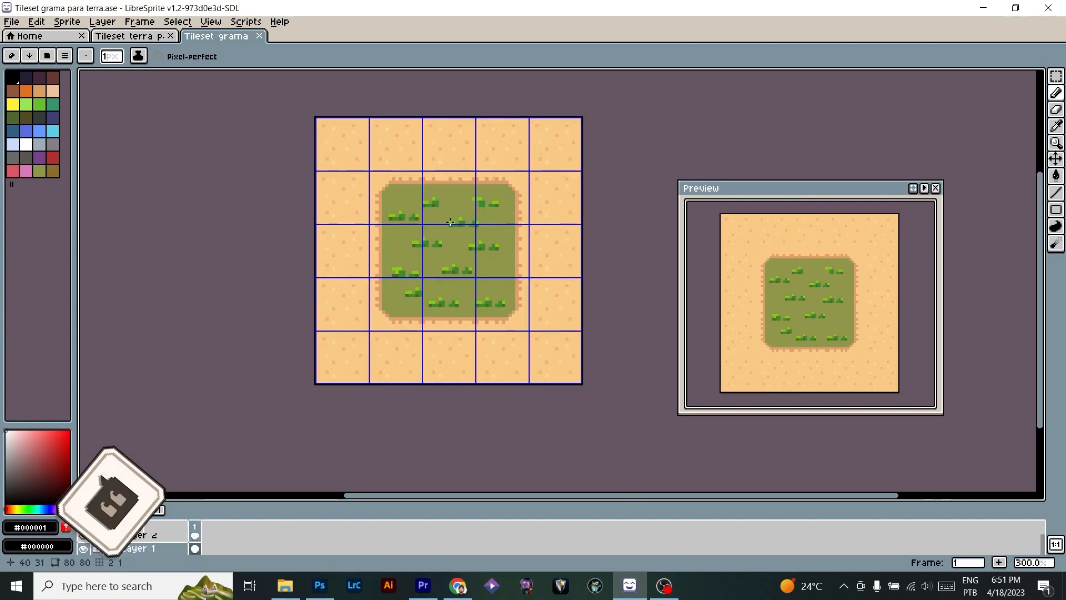